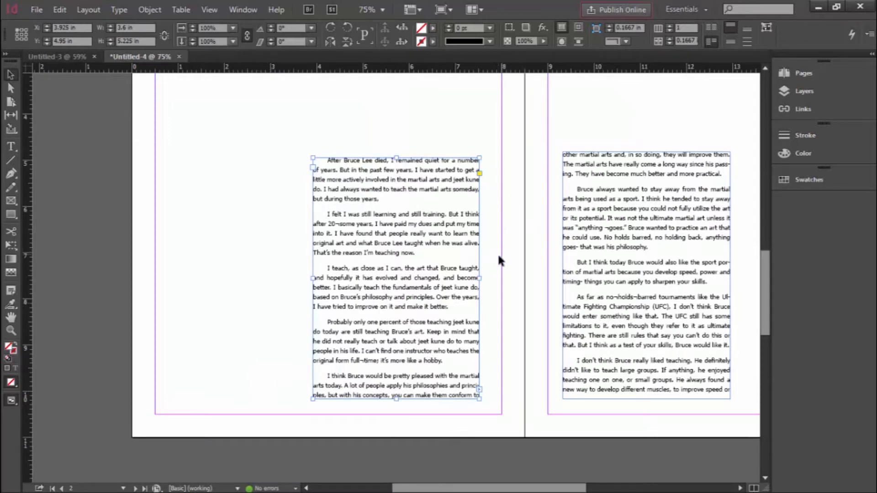
- Join the left page's paragraphs beginning "I felt I was", "Probably only one percent" and "I think Bruce would" to the paragraphs before them
{"action": "left_click_drag", "start_coordinate": [493, 253], "coordinate": [376, 283]}
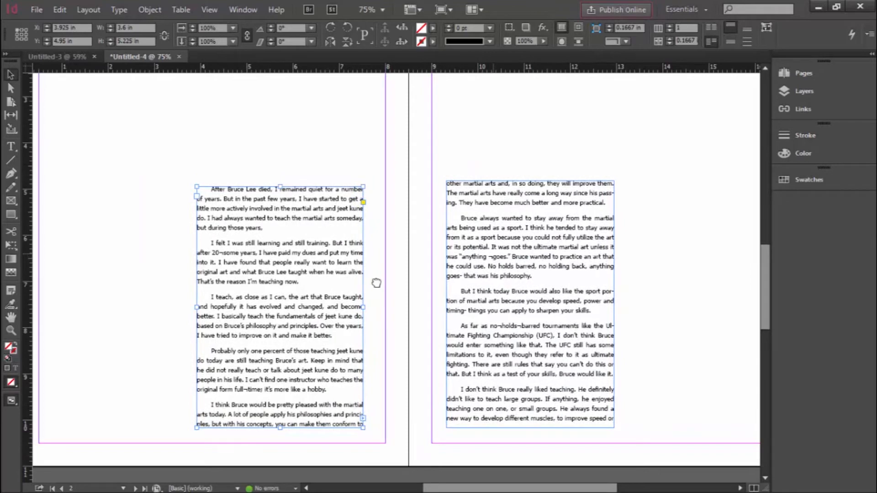
{"action": "left_click", "coordinate": [10, 73]}
{"action": "left_click", "coordinate": [11, 145]}
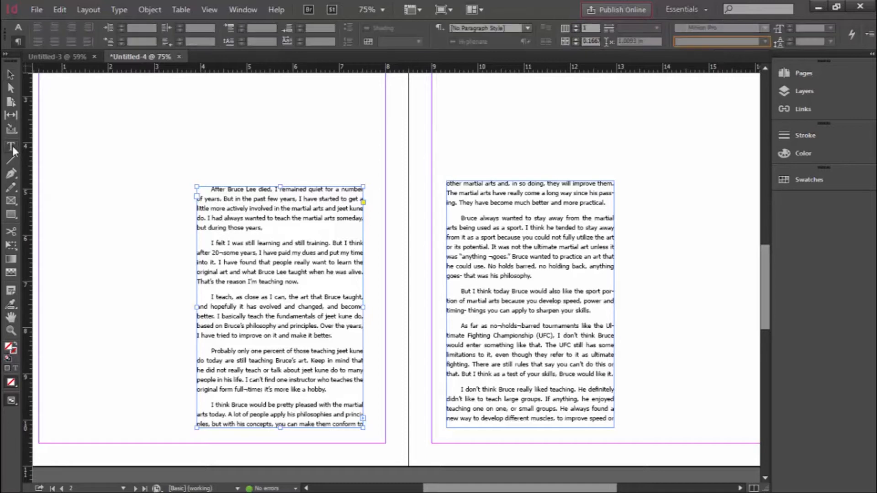
{"action": "left_click", "coordinate": [212, 246]}
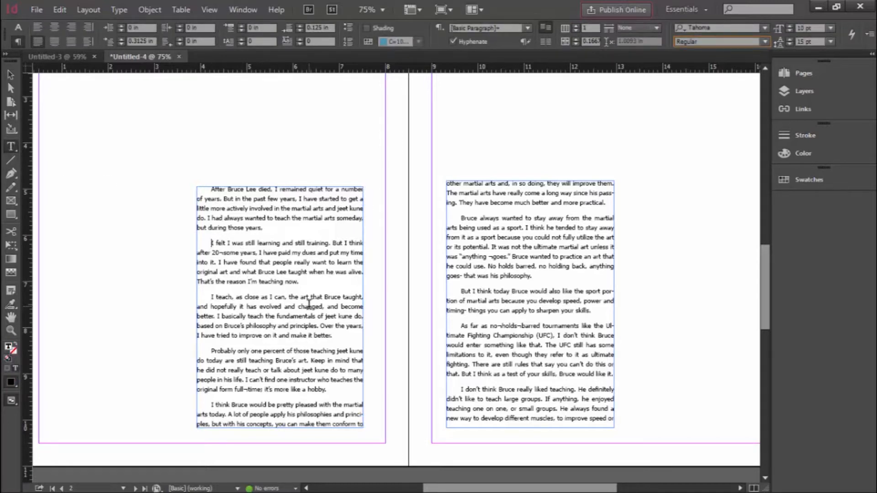
{"action": "key", "text": "BackSpace"}
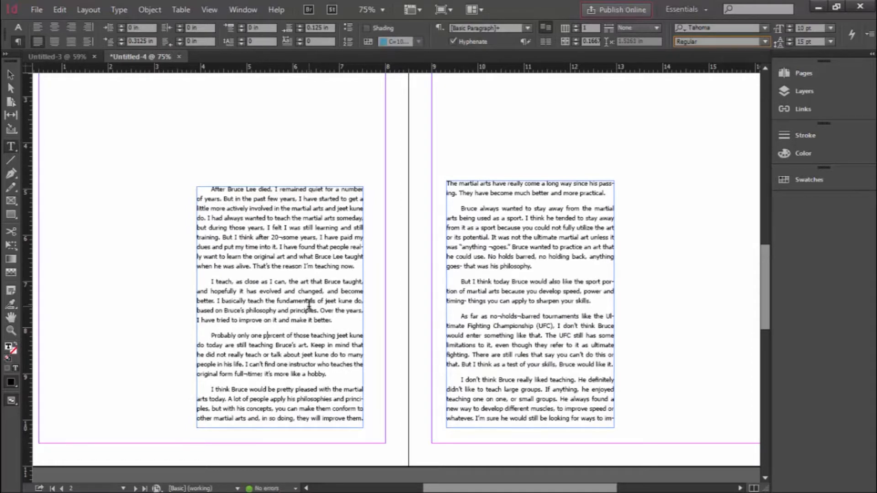
{"action": "left_click", "coordinate": [211, 337]}
{"action": "key", "text": "BackSpace"}
{"action": "left_click", "coordinate": [211, 385]}
{"action": "key", "text": "BackSpace"}
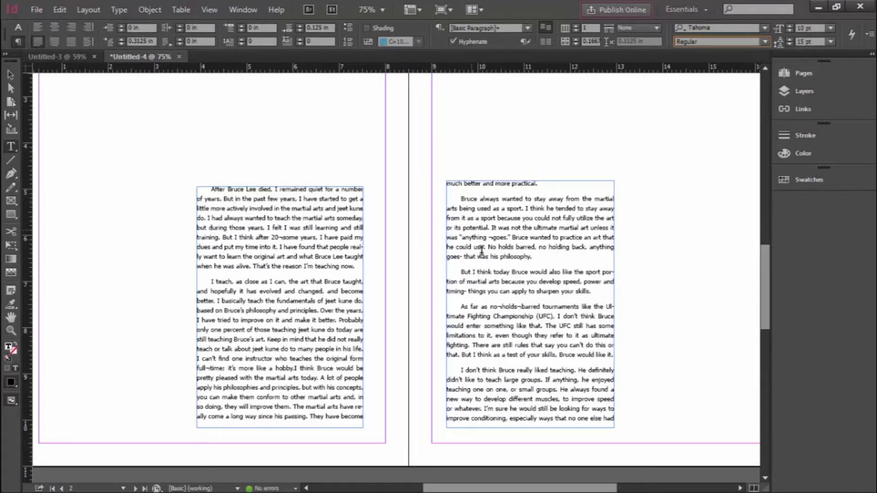
- Join the right page's paragraphs beginning "Bruce always wanted", "As far as" and "I don't think Bruce" to the paragraphs before them
{"action": "key", "text": "BackSpace"}
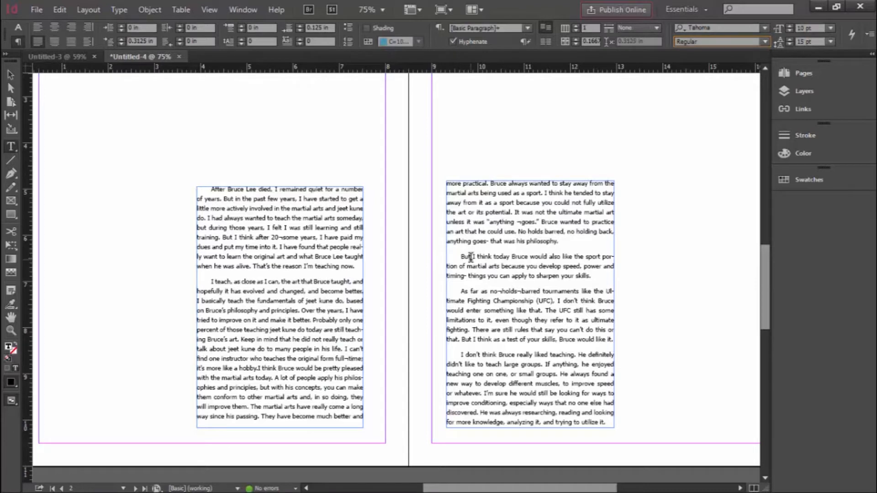
{"action": "left_click", "coordinate": [460, 291]}
{"action": "key", "text": "BackSpace"}
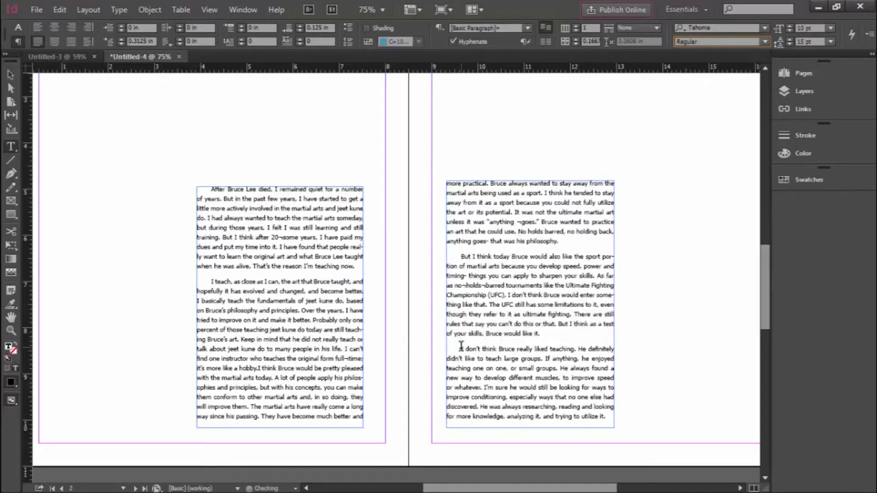
{"action": "left_click", "coordinate": [461, 349]}
{"action": "key", "text": "BackSpace"}
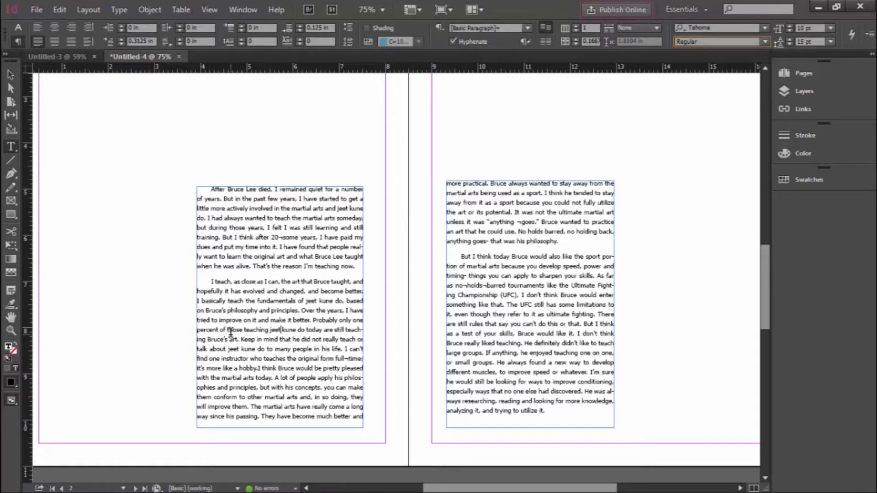
- Set the space after paragraphs to 0 in for all text in the threaded story
{"action": "key", "text": "ctrl+a"}
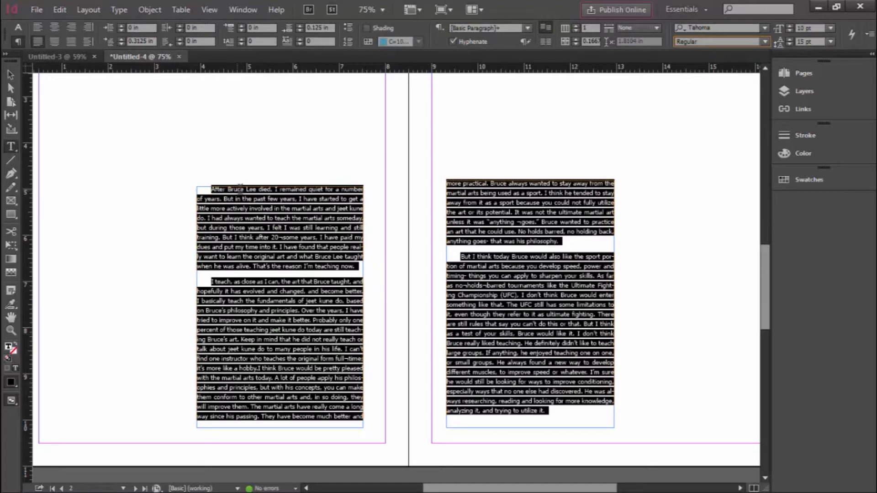
{"action": "left_click", "coordinate": [298, 31]}
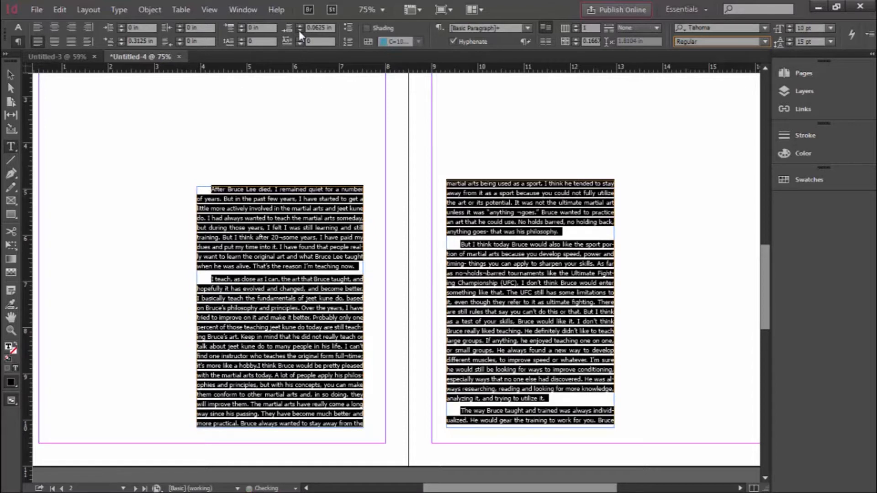
{"action": "left_click", "coordinate": [299, 31]}
{"action": "left_click", "coordinate": [154, 374]}
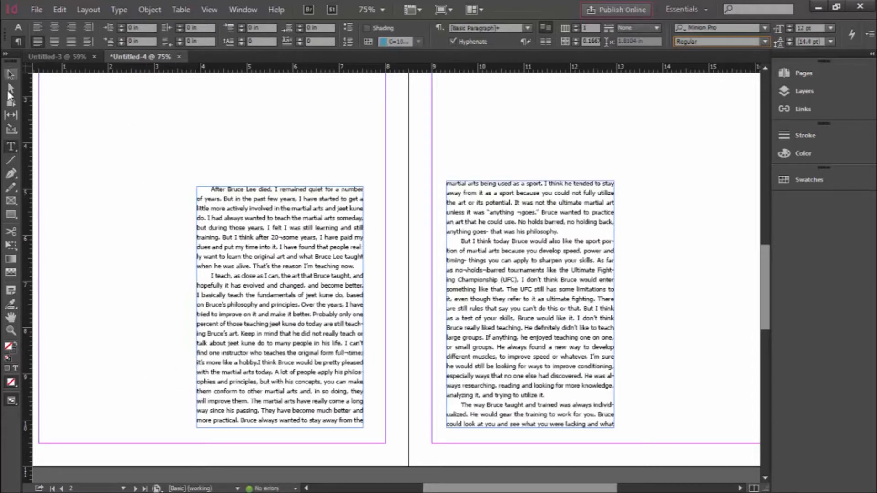
- Narrow the left page's text frame from its outer side to about 3.07 in, and lower the right frame's top edge to about 4.95 in
{"action": "left_click", "coordinate": [10, 74]}
{"action": "left_click", "coordinate": [270, 303]}
{"action": "left_click_drag", "start_coordinate": [196, 307], "coordinate": [215, 302]}
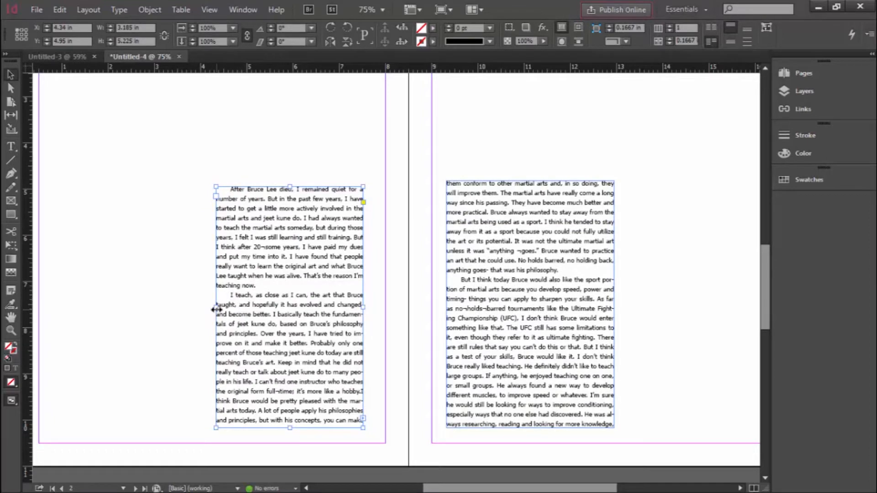
{"action": "left_click_drag", "start_coordinate": [216, 308], "coordinate": [220, 307]}
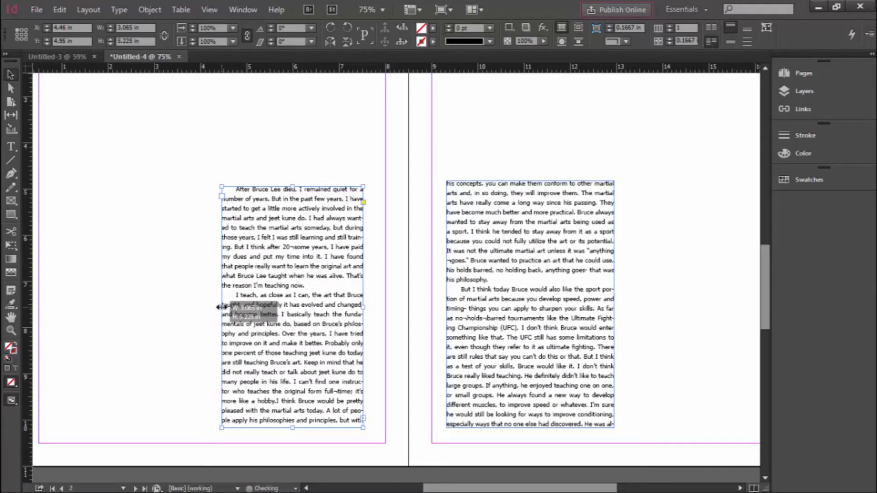
{"action": "left_click", "coordinate": [548, 319]}
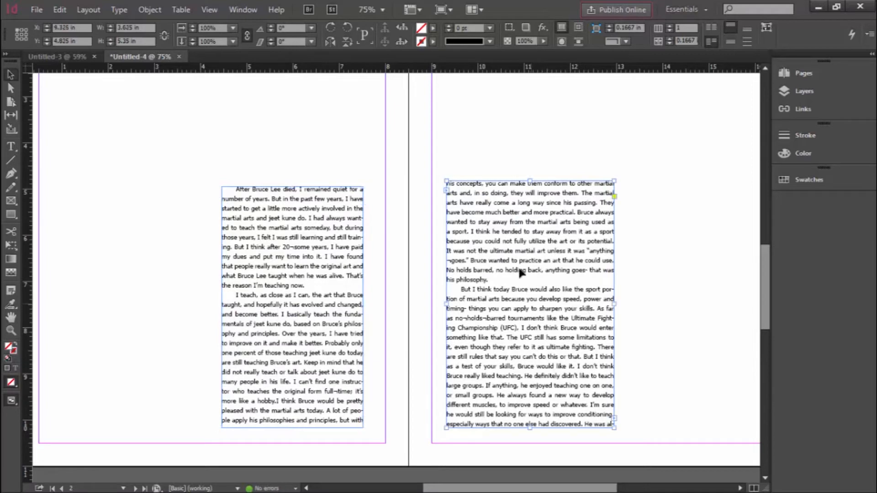
{"action": "left_click_drag", "start_coordinate": [530, 181], "coordinate": [530, 186]}
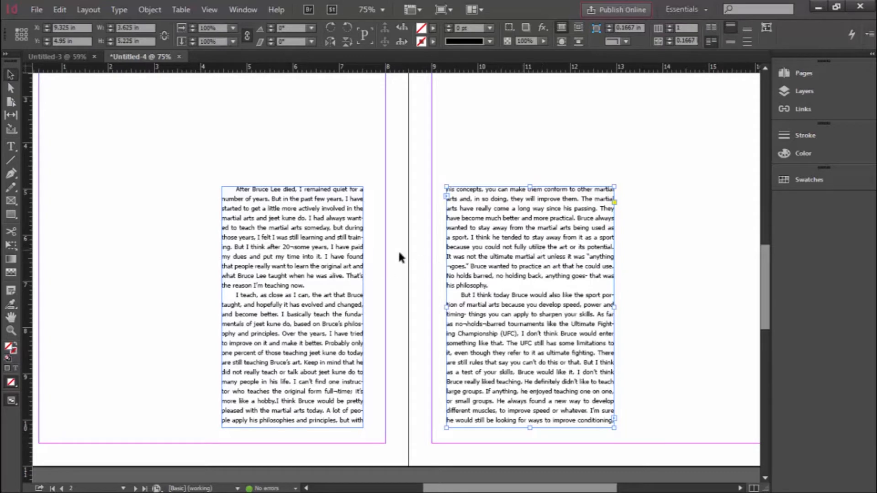
- Set the width of the text frames on both pages of the spread to 3 in
{"action": "left_click", "coordinate": [277, 251]}
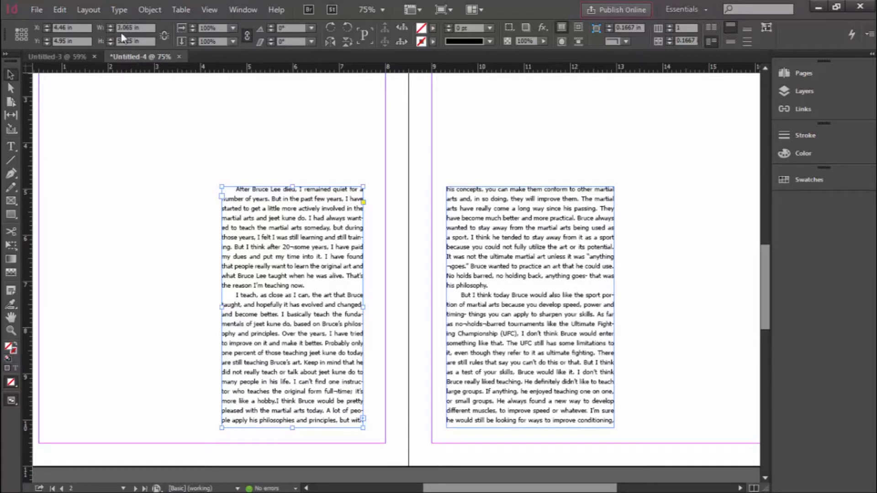
{"action": "left_click_drag", "start_coordinate": [133, 27], "coordinate": [128, 28]}
{"action": "type", "text": "1"}
{"action": "key", "text": "Return"}
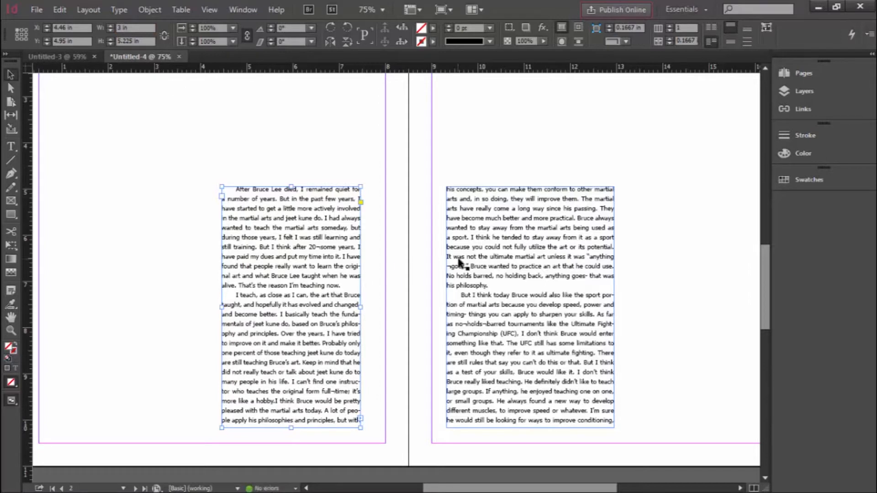
{"action": "left_click", "coordinate": [478, 242]}
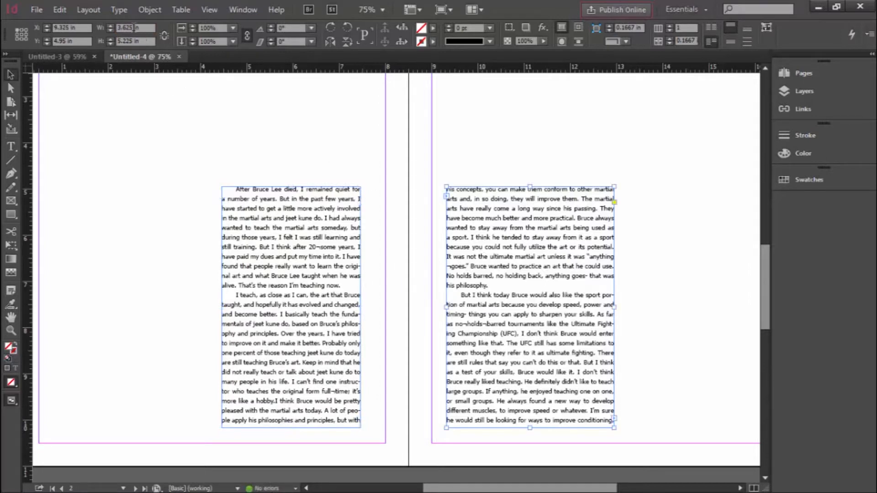
{"action": "left_click_drag", "start_coordinate": [133, 27], "coordinate": [129, 28]}
{"action": "key", "text": "BackSpace"}
{"action": "key", "text": "Return"}
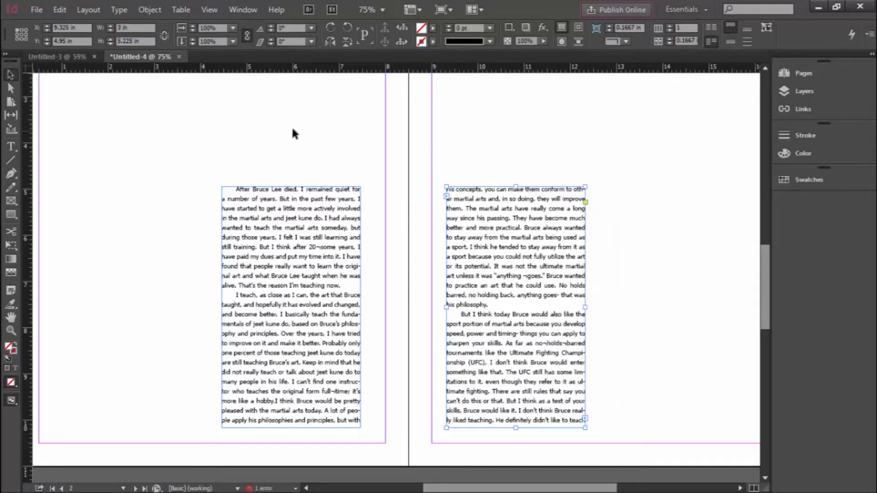
- Set the width of the text frame on page 4 to 3 in
{"action": "scroll", "coordinate": [285, 135], "scroll_direction": "down", "scroll_amount": 10}
{"action": "scroll", "coordinate": [286, 147], "scroll_direction": "down", "scroll_amount": 2}
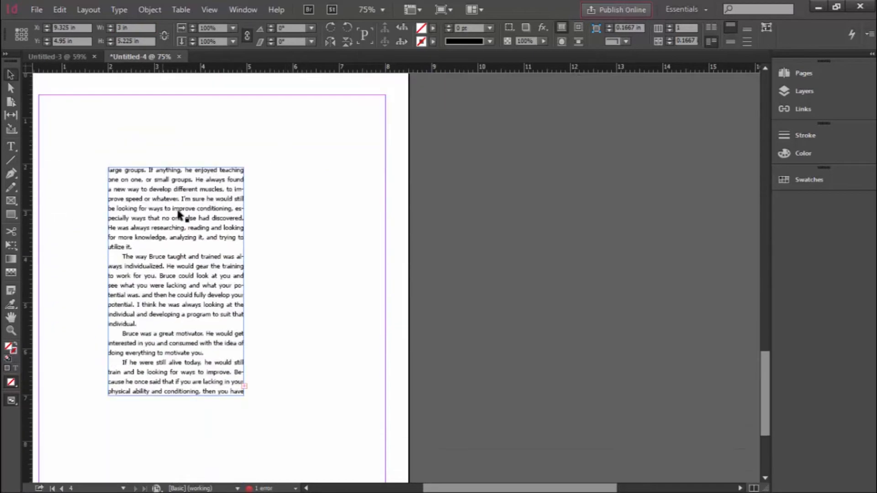
{"action": "left_click", "coordinate": [180, 211]}
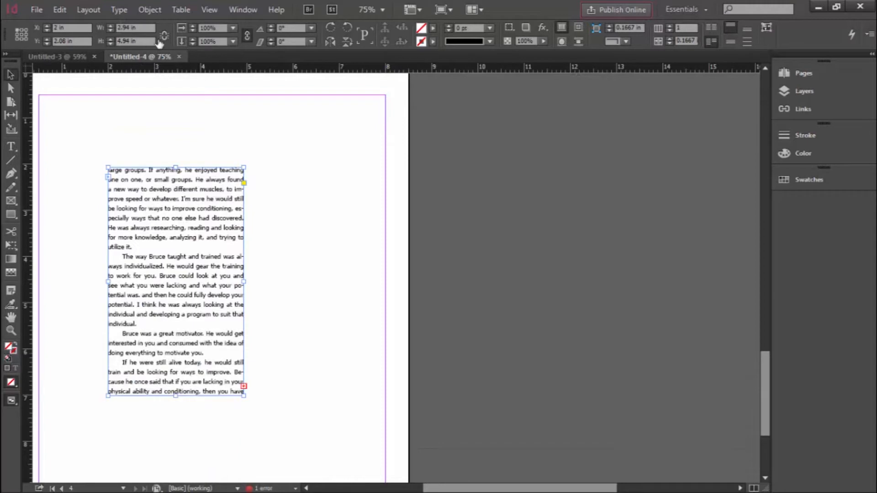
{"action": "double_click", "coordinate": [130, 28]}
{"action": "type", "text": "3"}
{"action": "key", "text": "Return"}
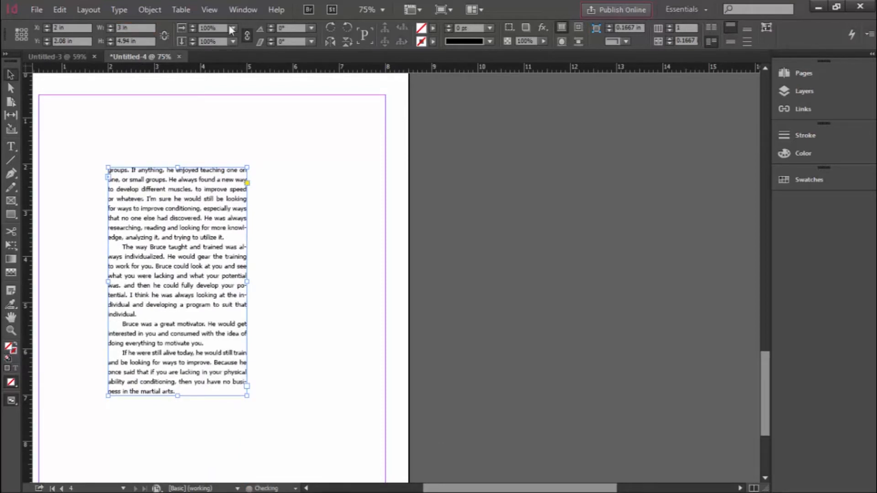
- Move the right-hand text frame of the page 2 spread away from the spine to an X position of about 9.55 in
{"action": "scroll", "coordinate": [356, 188], "scroll_direction": "up", "scroll_amount": 10}
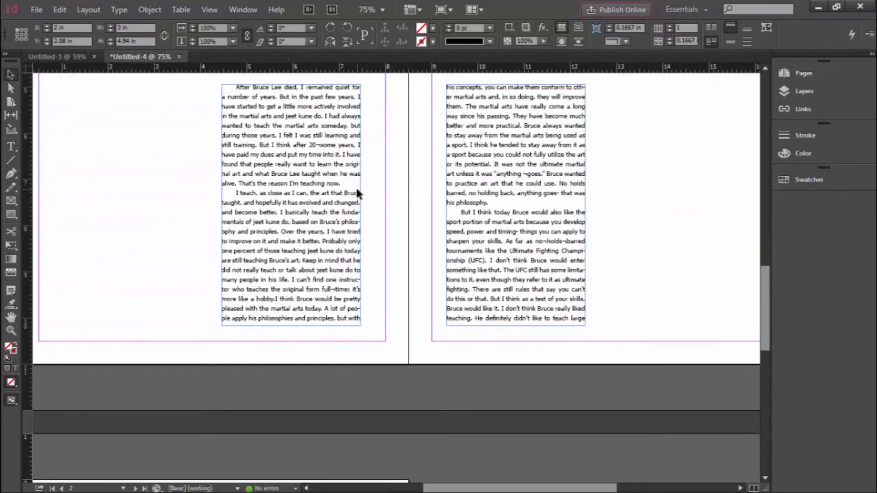
{"action": "scroll", "coordinate": [357, 189], "scroll_direction": "up", "scroll_amount": 3}
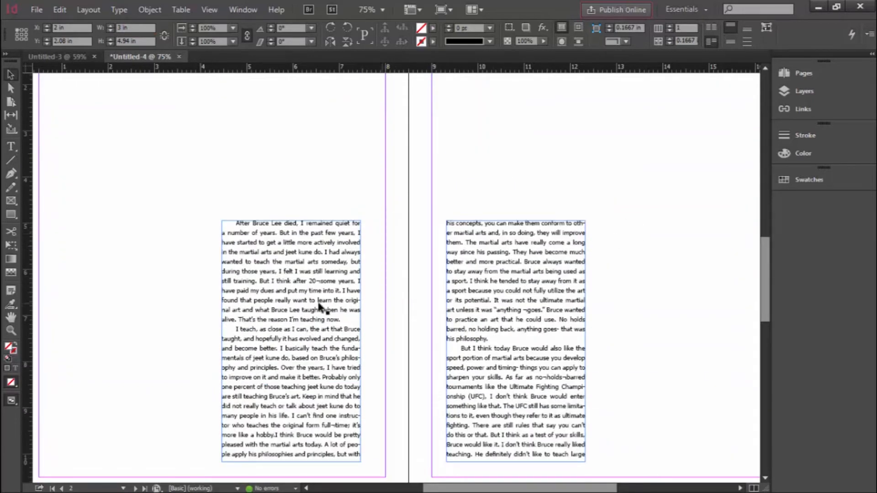
{"action": "mouse_move", "coordinate": [478, 294]}
{"action": "left_mouse_down"}
{"action": "mouse_move", "coordinate": [489, 284]}
{"action": "mouse_move", "coordinate": [489, 294]}
{"action": "left_mouse_up"}
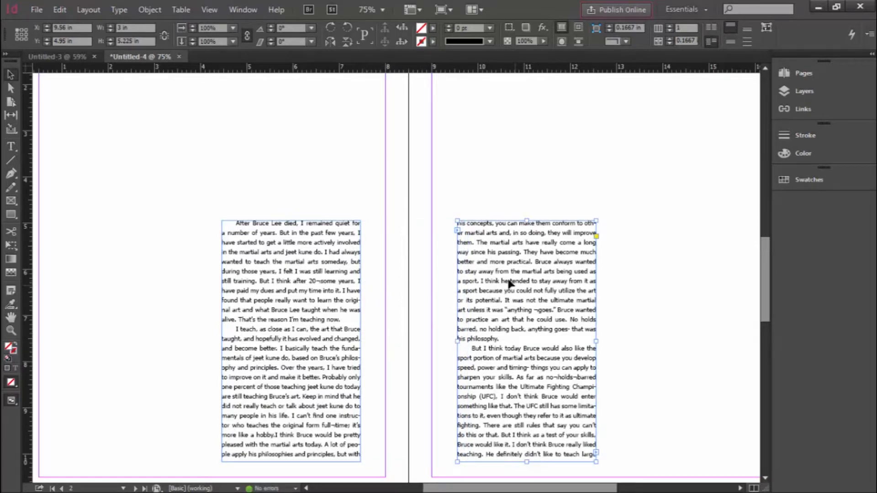
{"action": "left_click_drag", "start_coordinate": [505, 283], "coordinate": [526, 290]}
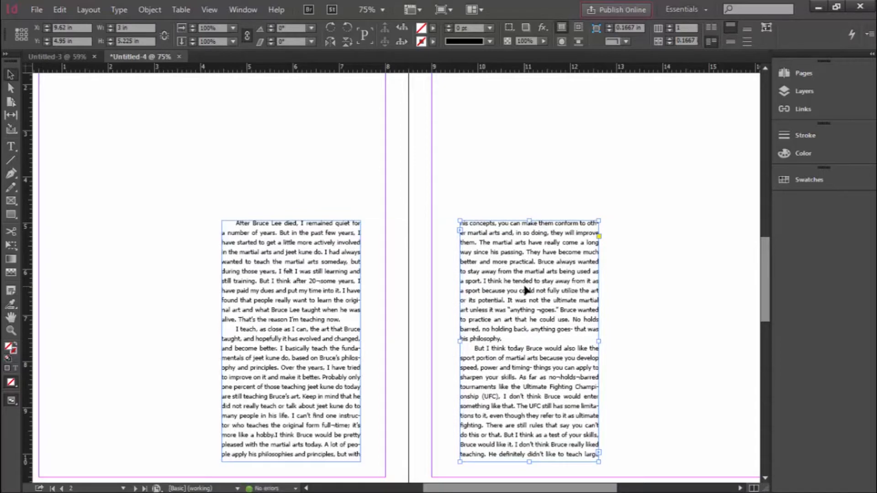
{"action": "key", "text": "Left"}
{"action": "key", "text": "Left"}
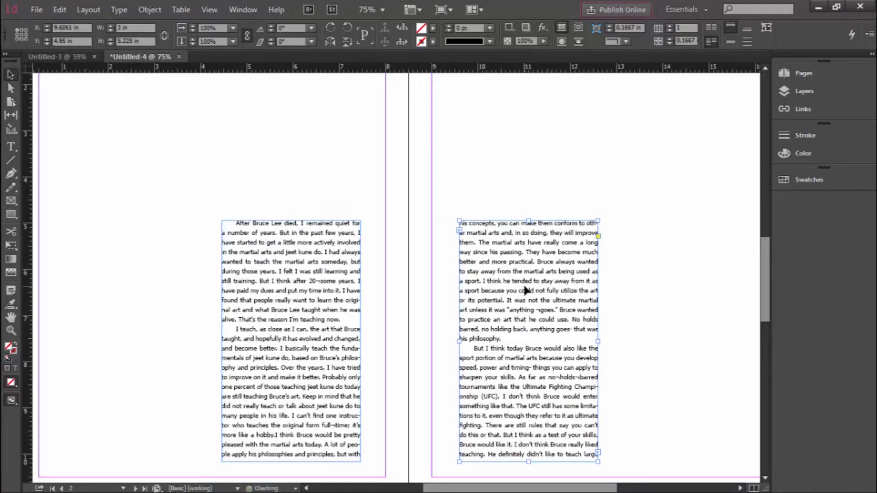
{"action": "key", "text": "Left"}
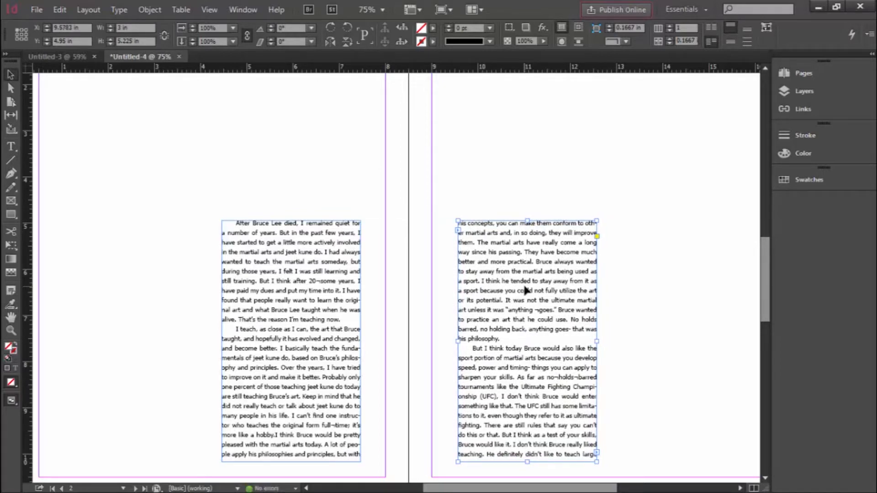
{"action": "key", "text": "Left"}
{"action": "key", "text": "Left"}
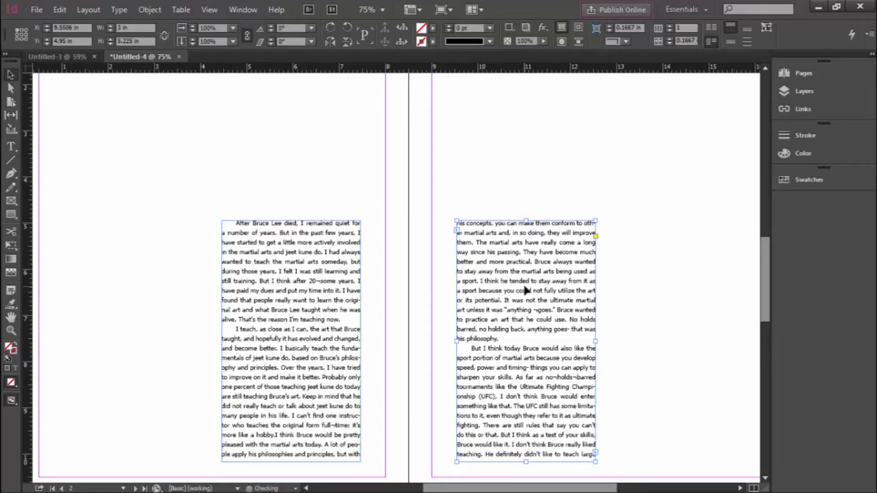
{"action": "left_click", "coordinate": [589, 188]}
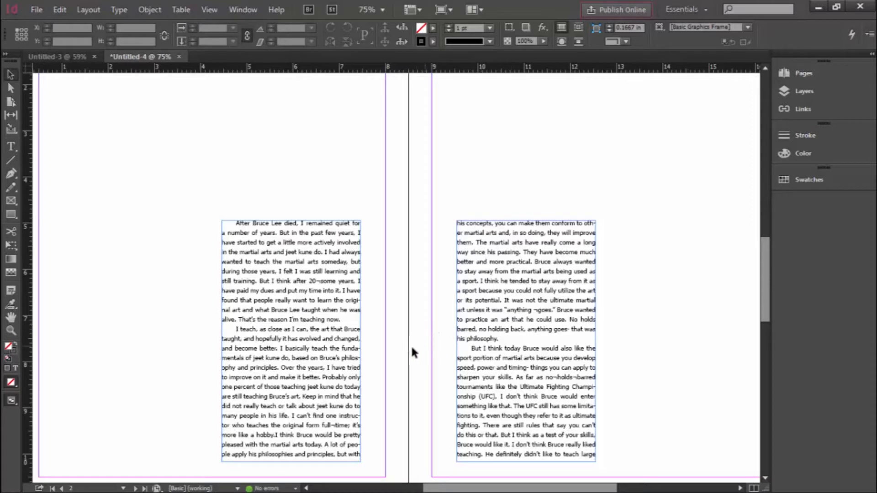
- Place the text cursor in the left page's article text and show the paragraph formatting controls
{"action": "left_click", "coordinate": [287, 293]}
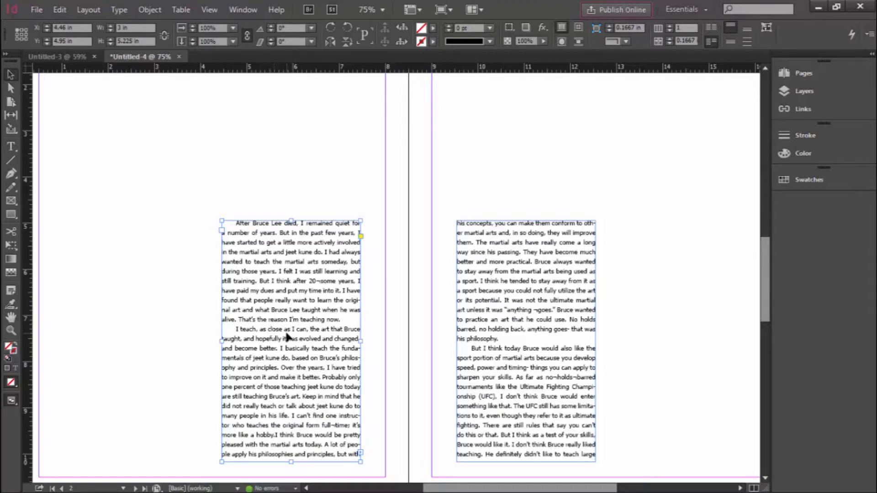
{"action": "left_click", "coordinate": [12, 144]}
{"action": "left_click", "coordinate": [299, 273]}
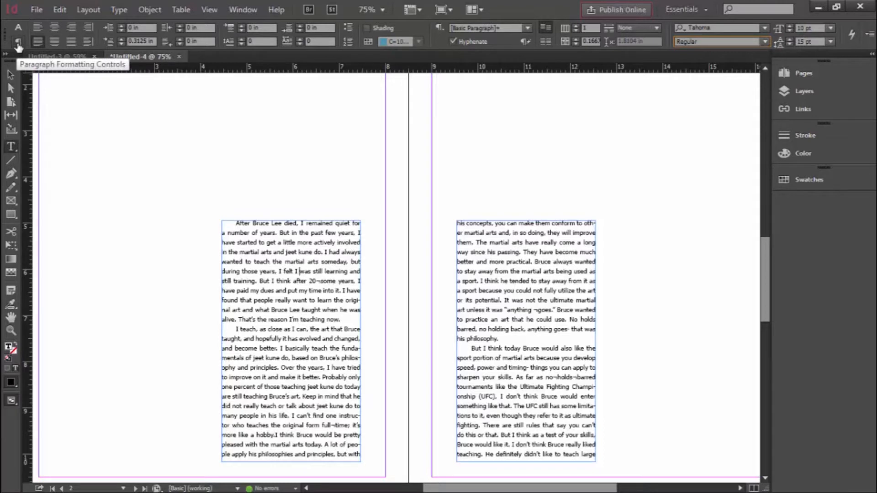
{"action": "left_click", "coordinate": [18, 28]}
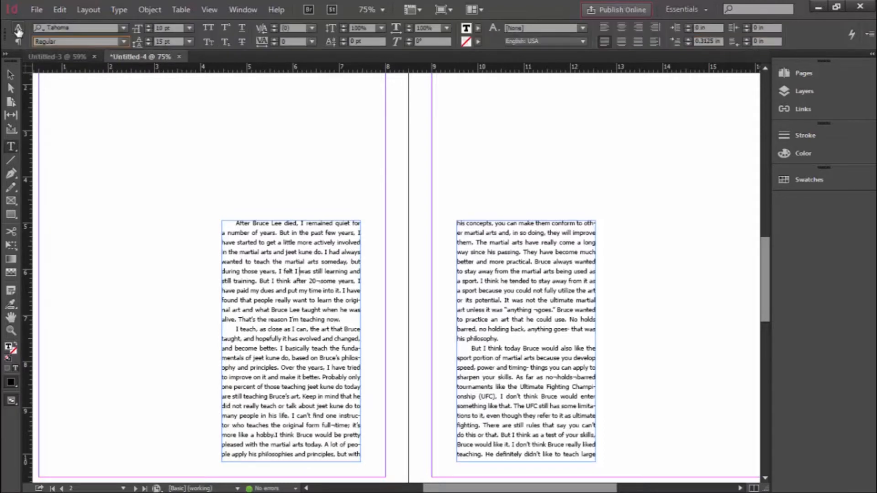
{"action": "left_click", "coordinate": [18, 42]}
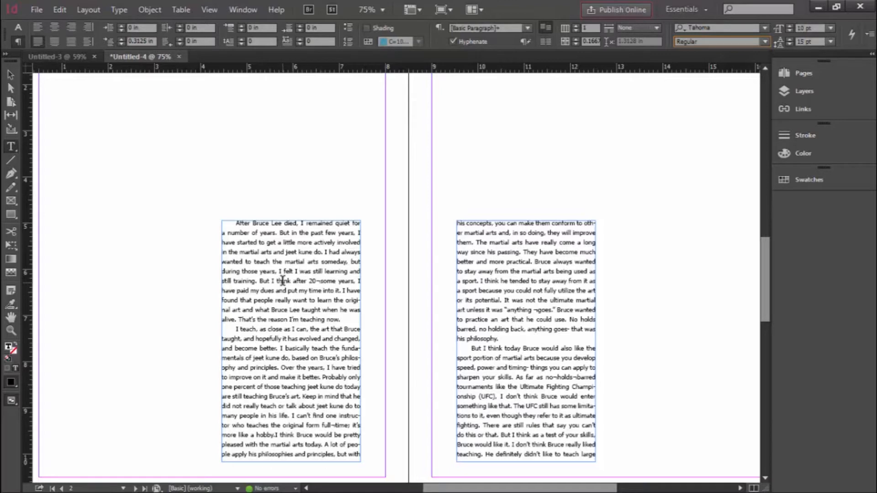
{"action": "triple_click", "coordinate": [282, 287]}
{"action": "key", "text": "ctrl+a"}
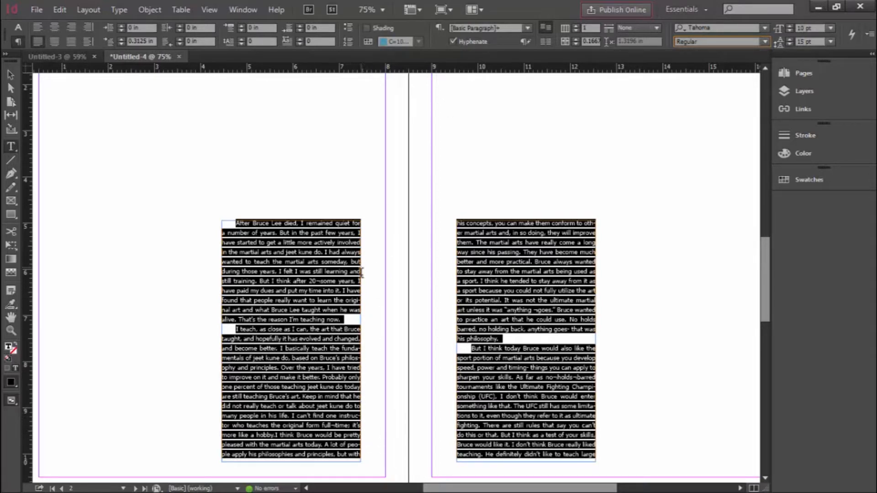
{"action": "left_click", "coordinate": [338, 277]}
- Turn off hyphenation for the entire threaded article text
{"action": "key", "text": "ctrl+equal"}
{"action": "key", "text": "ctrl+equal"}
{"action": "key", "text": "ctrl+equal"}
{"action": "key", "text": "ctrl+equal"}
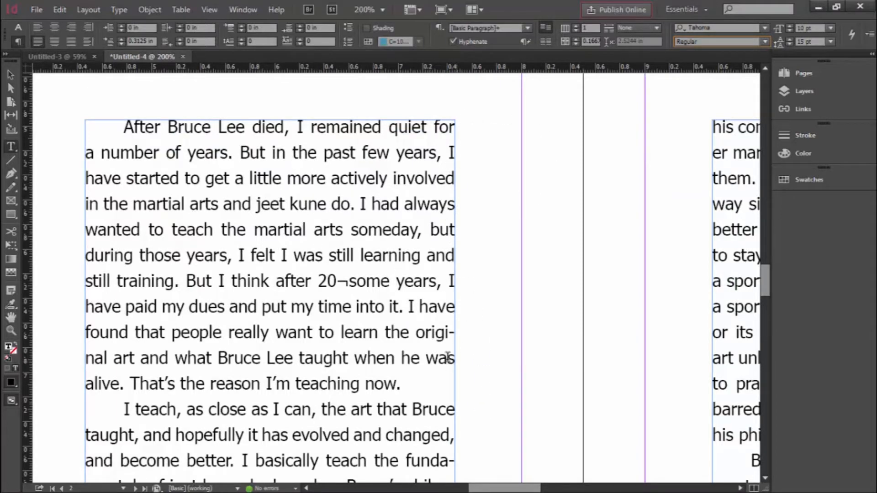
{"action": "left_click", "coordinate": [437, 332]}
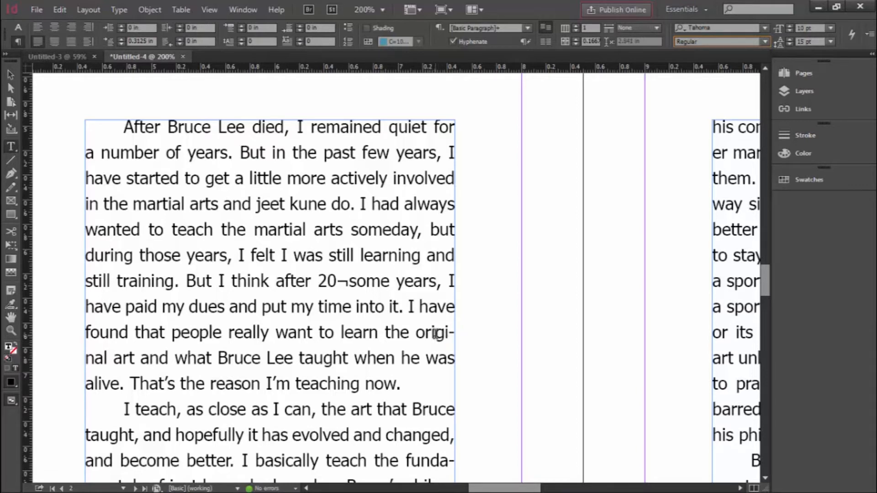
{"action": "key", "text": "ctrl+a"}
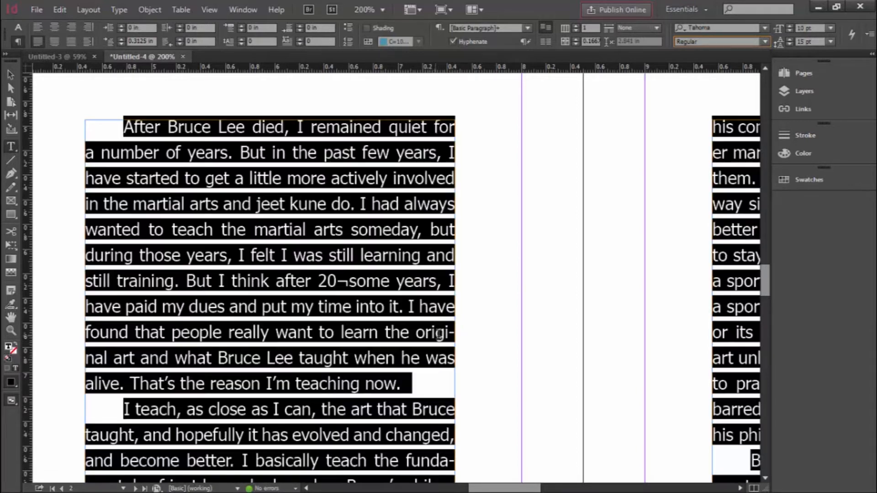
{"action": "left_click", "coordinate": [452, 41]}
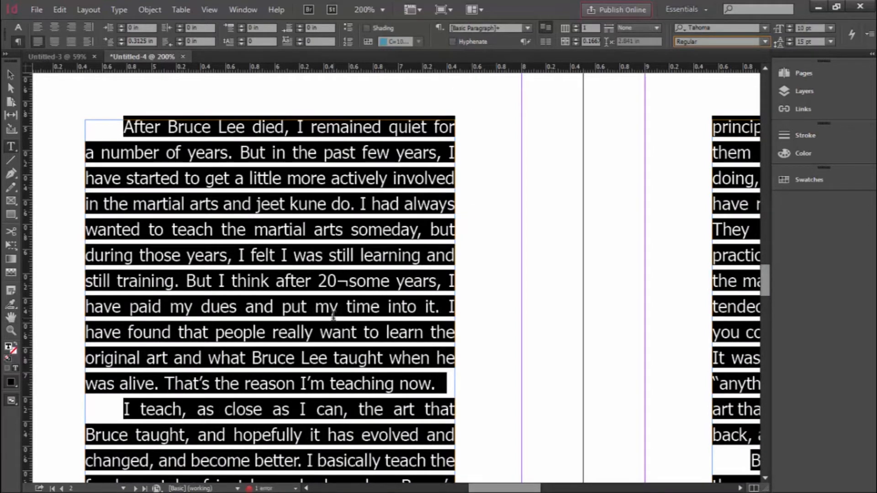
{"action": "key", "text": "ctrl+z"}
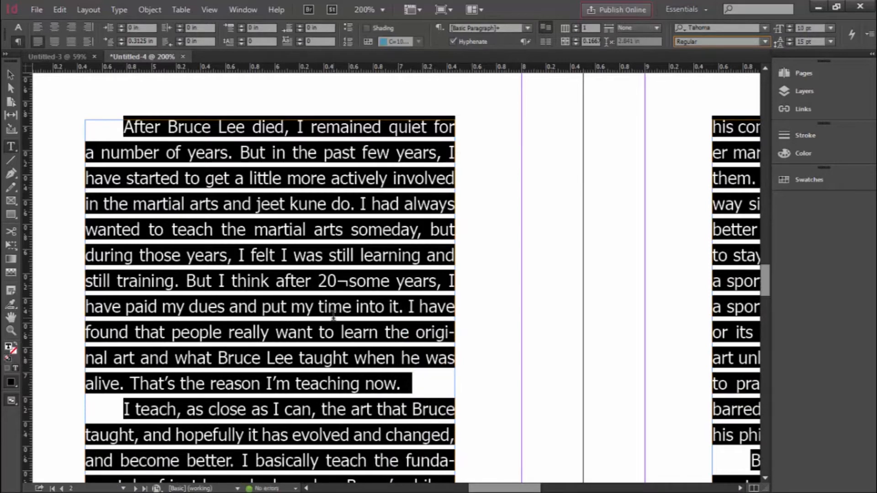
{"action": "left_click", "coordinate": [452, 41]}
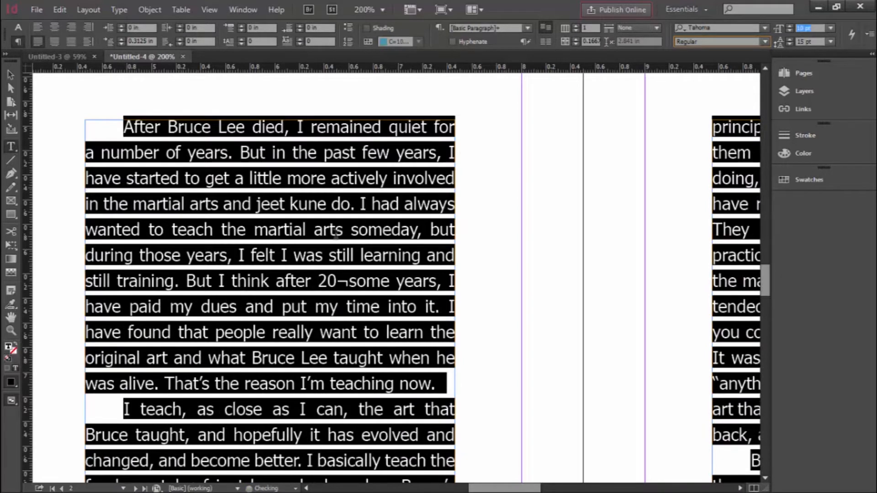
{"action": "left_click", "coordinate": [305, 258]}
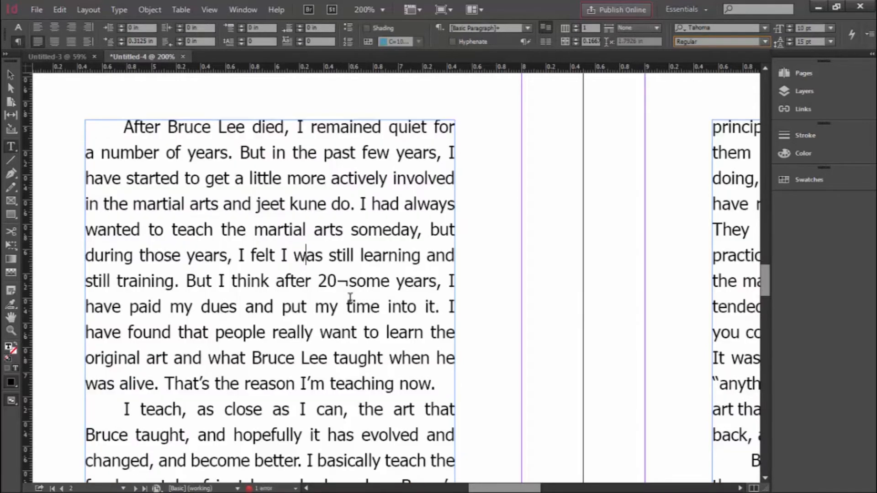
- Examine the line breaks and word spacing of the unhyphenated justified text in both frames of the spread
{"action": "scroll", "coordinate": [350, 298], "scroll_direction": "down", "scroll_amount": 5}
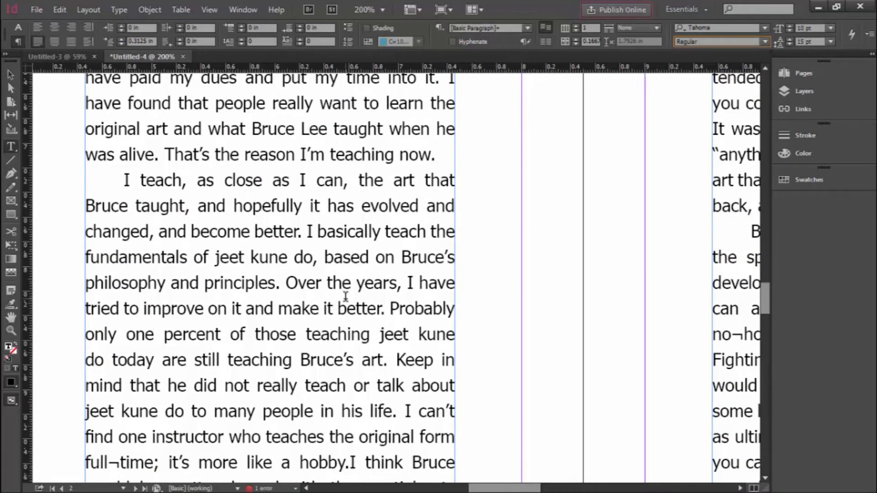
{"action": "key", "text": "ctrl+minus"}
{"action": "key", "text": "ctrl+minus"}
{"action": "key", "text": "ctrl+minus"}
{"action": "key", "text": "ctrl+minus"}
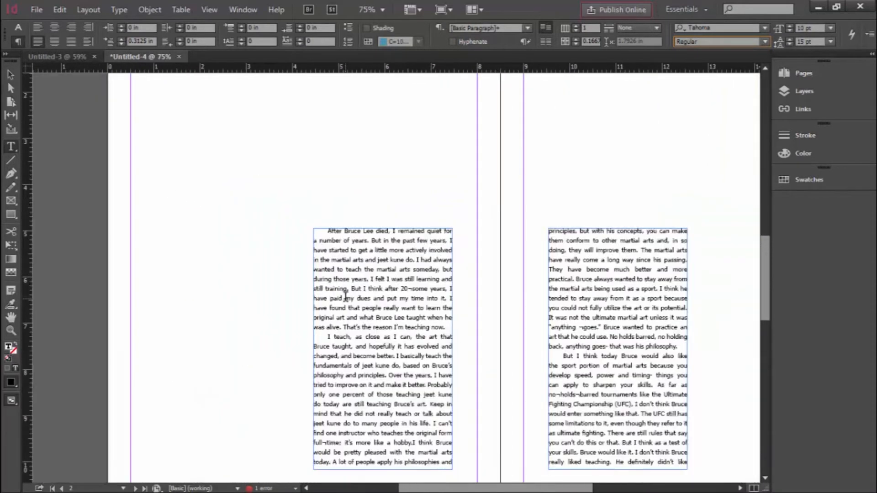
{"action": "key", "text": "ctrl+equal"}
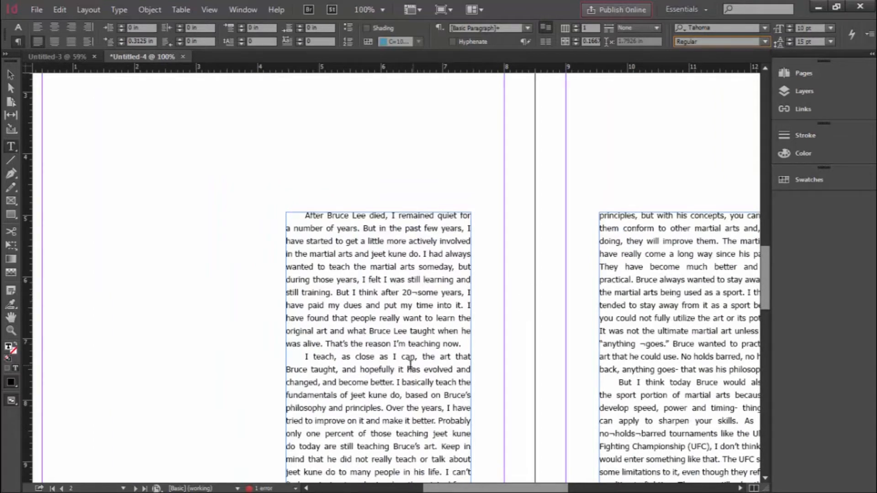
{"action": "scroll", "coordinate": [408, 365], "scroll_direction": "down", "scroll_amount": 3}
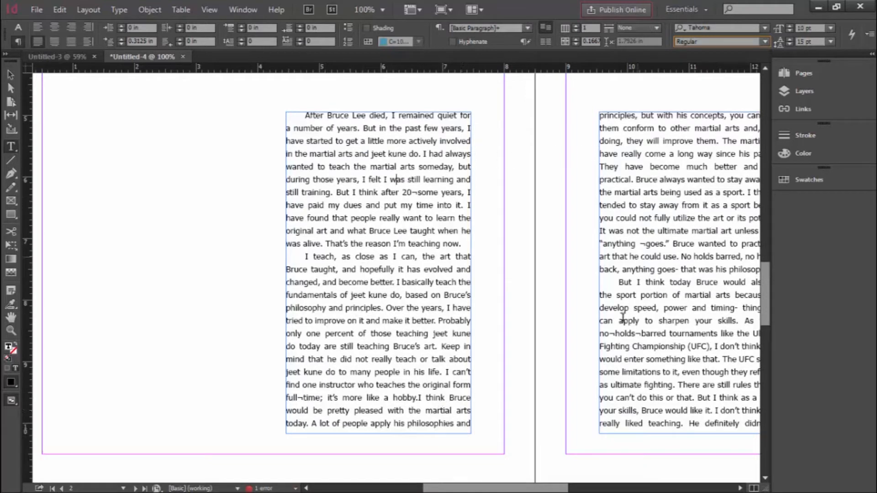
{"action": "scroll", "coordinate": [425, 254], "scroll_direction": "up", "scroll_amount": 4}
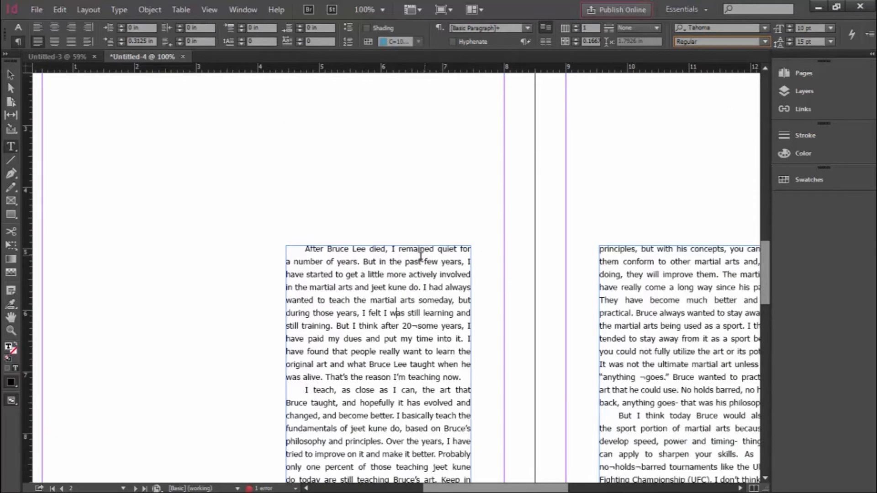
{"action": "scroll", "coordinate": [420, 256], "scroll_direction": "down", "scroll_amount": 3}
{"action": "left_click", "coordinate": [366, 239]}
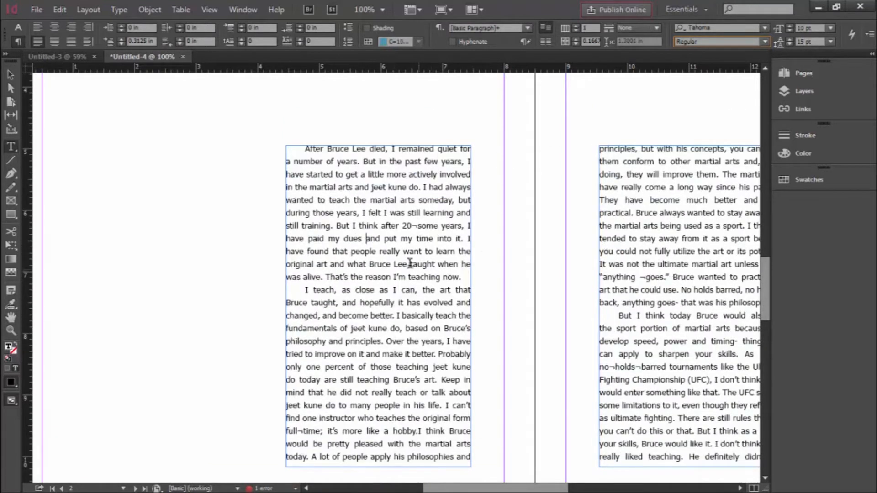
{"action": "scroll", "coordinate": [410, 264], "scroll_direction": "up", "scroll_amount": 2}
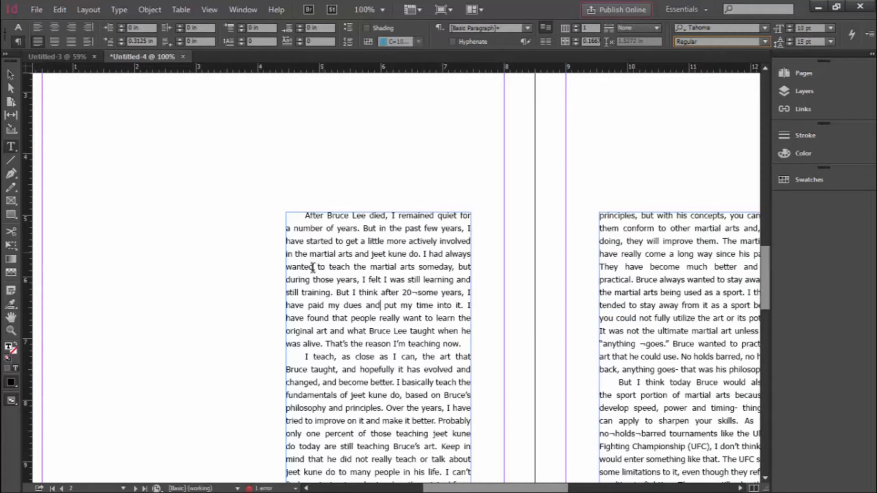
{"action": "scroll", "coordinate": [314, 292], "scroll_direction": "down", "scroll_amount": 4}
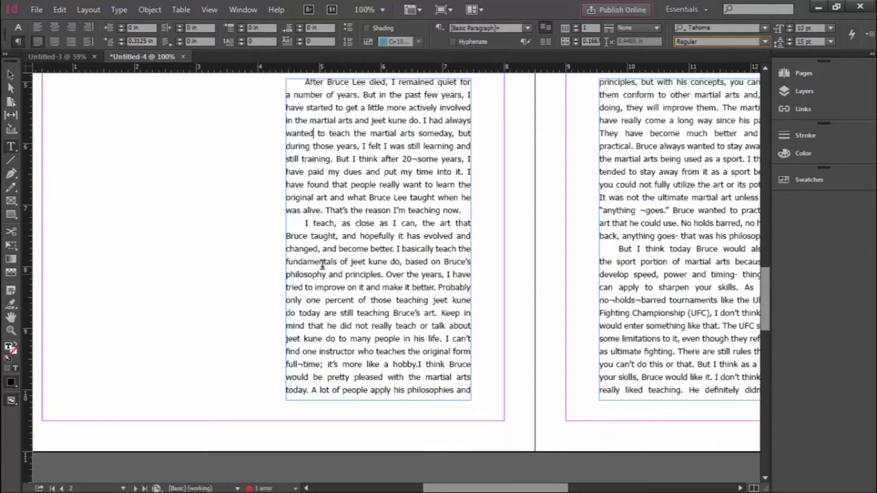
- Insert a filler paragraph starting "uidf jvudf", with blank lines around it, above the "I teach, as close as I can" paragraph
{"action": "left_click", "coordinate": [304, 224]}
{"action": "key", "text": "Return"}
{"action": "key", "text": "Return"}
{"action": "key", "text": "Return"}
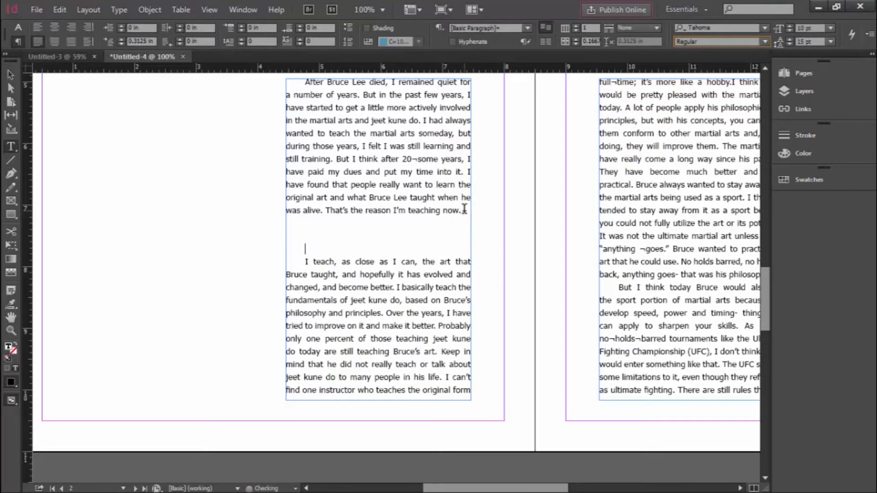
{"action": "key", "text": "Up"}
{"action": "type", "text": "uidf jvudf vudnhfvu ndvu nxduf"}
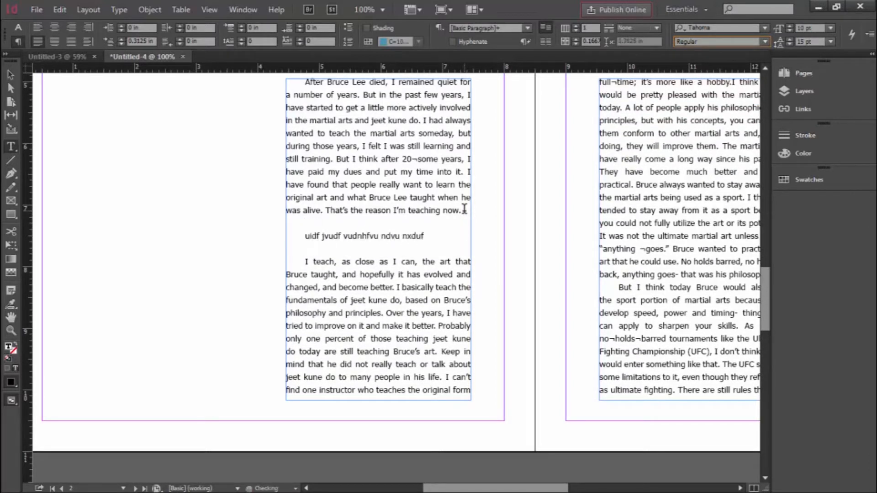
{"action": "type", "text": "v nudvn durnvu dnvu dnvu dn u fnvdufnvduf vnduf vndfuv ndu vdfu vdf df vdfv df dv df vdv"}
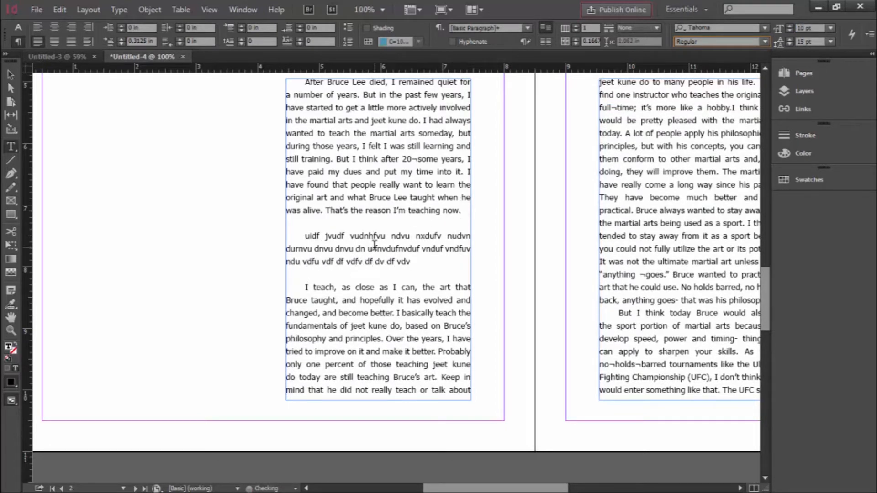
- Set the filler paragraph's first-line indent to 0 in
{"action": "left_click_drag", "start_coordinate": [420, 261], "coordinate": [265, 232]}
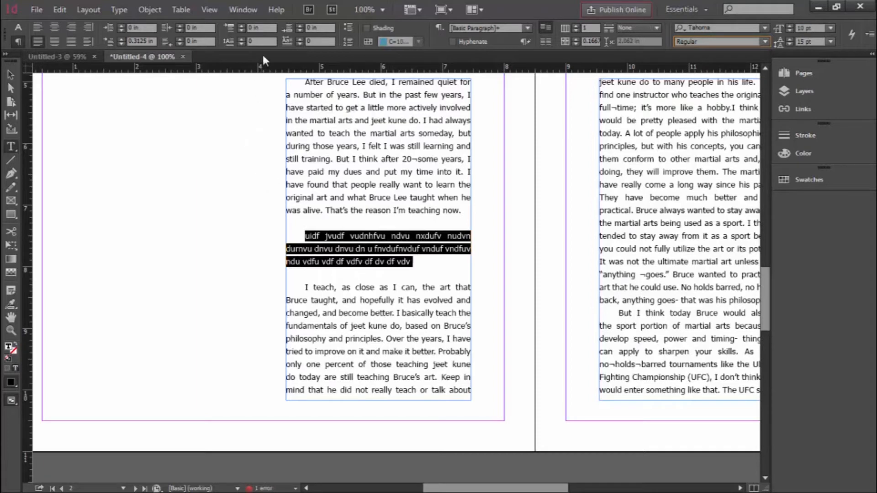
{"action": "left_click", "coordinate": [121, 43]}
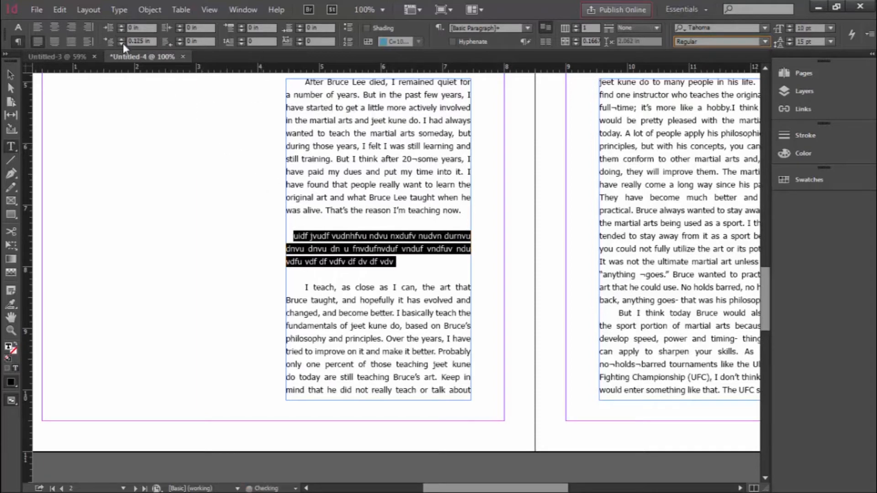
{"action": "left_click", "coordinate": [122, 42]}
{"action": "left_click", "coordinate": [122, 43]}
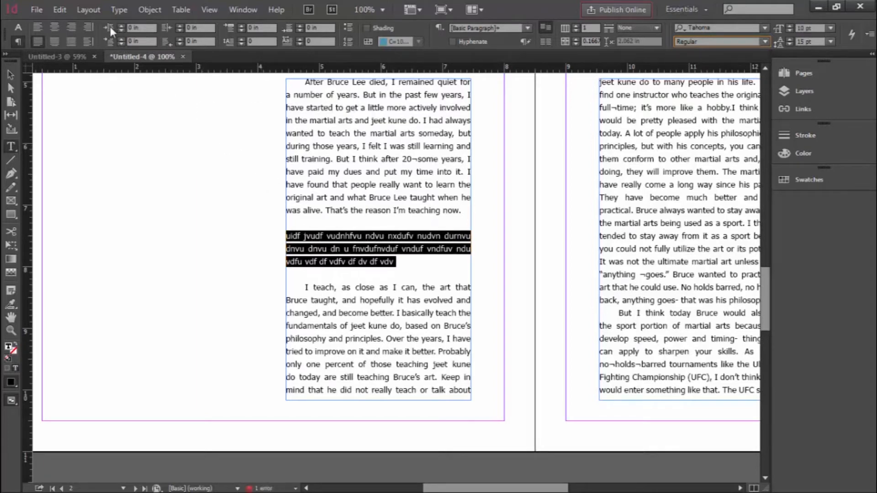
- Indent the filler paragraph 0.25 in from the left and 0.4375 in from the right, and reduce its left indent again
{"action": "left_click", "coordinate": [121, 25]}
{"action": "left_click", "coordinate": [121, 26]}
{"action": "left_click", "coordinate": [119, 24]}
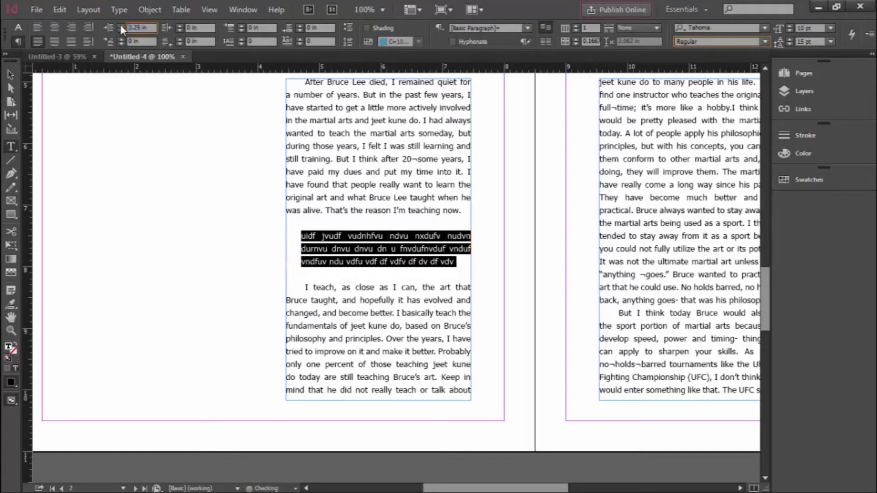
{"action": "left_click", "coordinate": [180, 26]}
{"action": "left_click", "coordinate": [179, 25]}
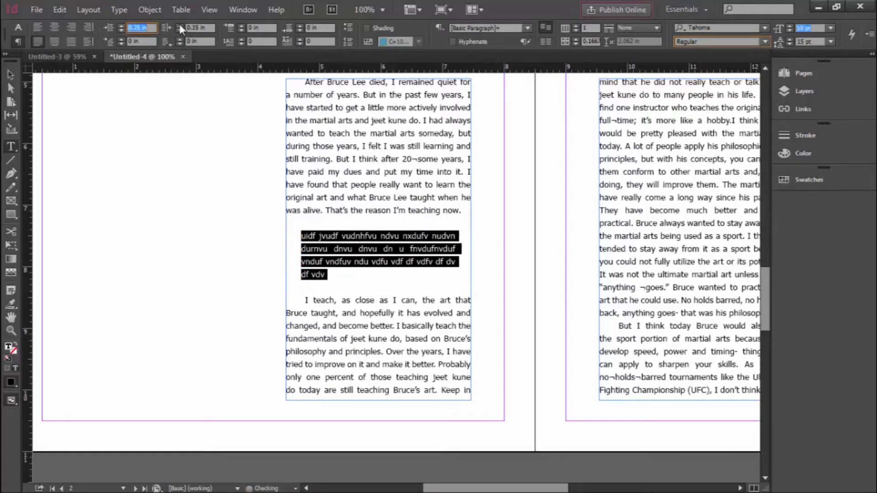
{"action": "left_click", "coordinate": [179, 25]}
{"action": "left_click", "coordinate": [179, 25]}
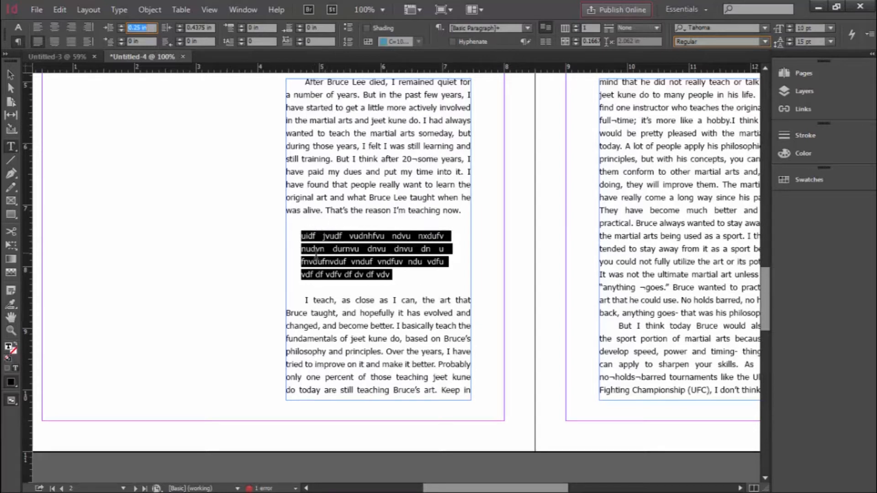
{"action": "left_click", "coordinate": [122, 30]}
{"action": "left_click", "coordinate": [121, 29]}
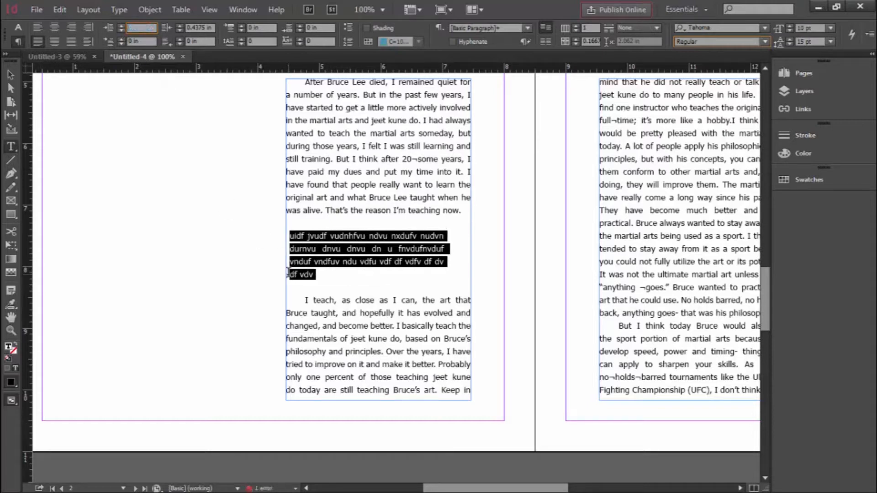
- Delete the filler paragraph with its surrounding blank lines and remove the first-line indent from the article's opening paragraph
{"action": "key", "text": "Delete"}
{"action": "left_click", "coordinate": [286, 220]}
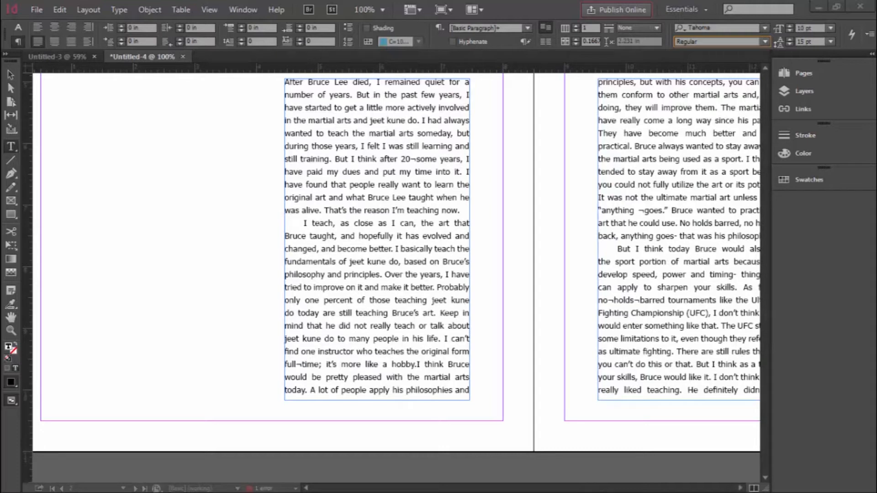
{"action": "left_click", "coordinate": [513, 11]}
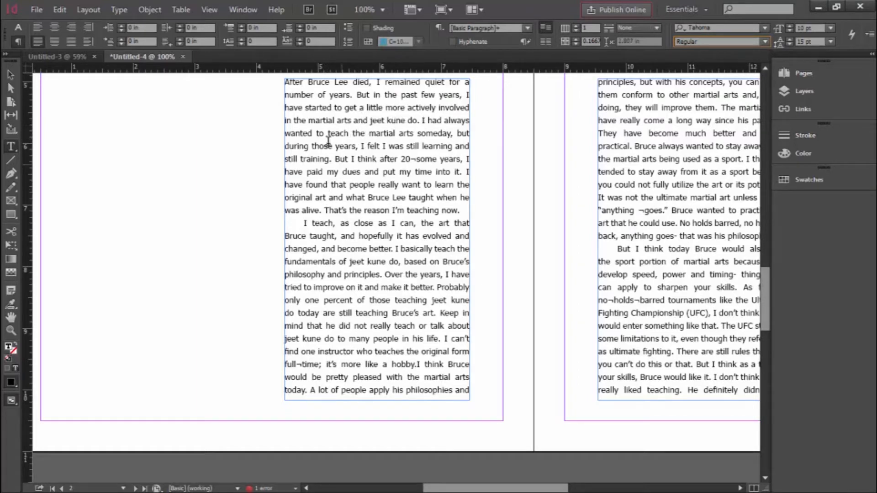
- Give the article's opening paragraph a drop cap three lines high
{"action": "left_click", "coordinate": [395, 124]}
{"action": "left_click", "coordinate": [241, 39]}
{"action": "left_click", "coordinate": [240, 39]}
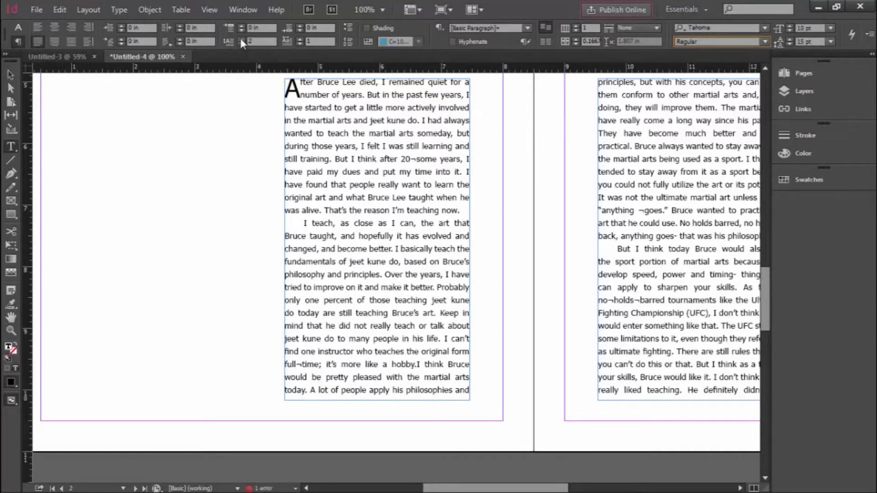
{"action": "left_click", "coordinate": [241, 38]}
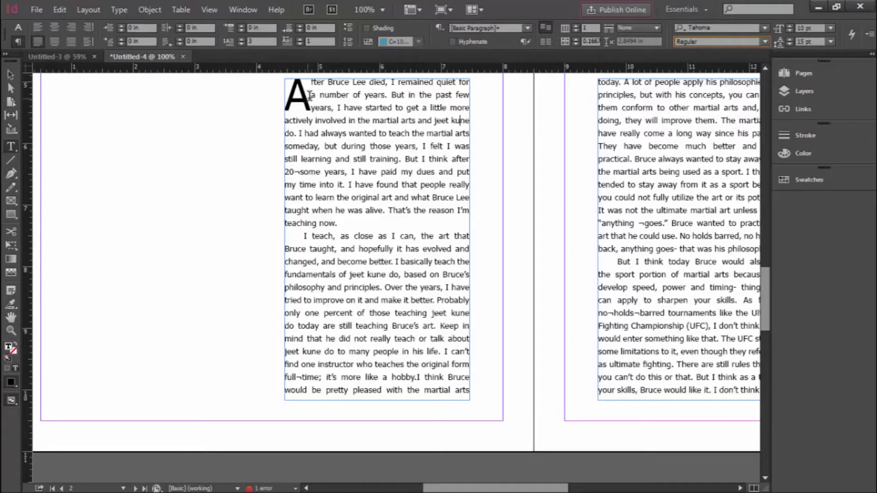
- Extend the opening paragraph's drop cap to five characters and reduce its height to two lines
{"action": "left_click_drag", "start_coordinate": [308, 96], "coordinate": [295, 97]}
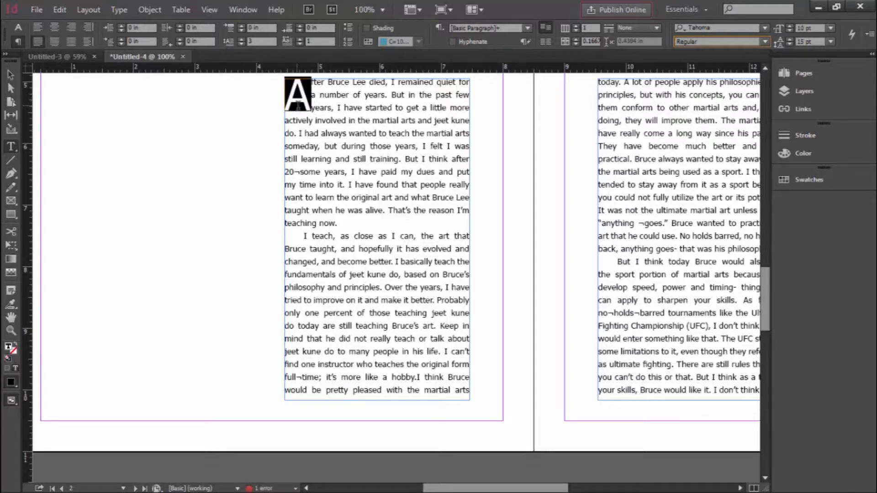
{"action": "left_click_drag", "start_coordinate": [313, 98], "coordinate": [290, 84]}
{"action": "left_click", "coordinate": [298, 39]}
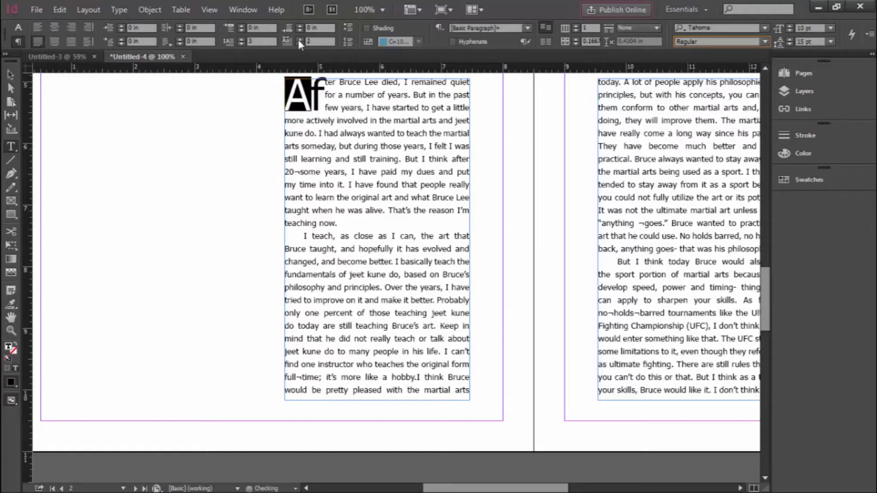
{"action": "left_click", "coordinate": [298, 39]}
{"action": "left_click", "coordinate": [298, 39]}
{"action": "left_click", "coordinate": [297, 39]}
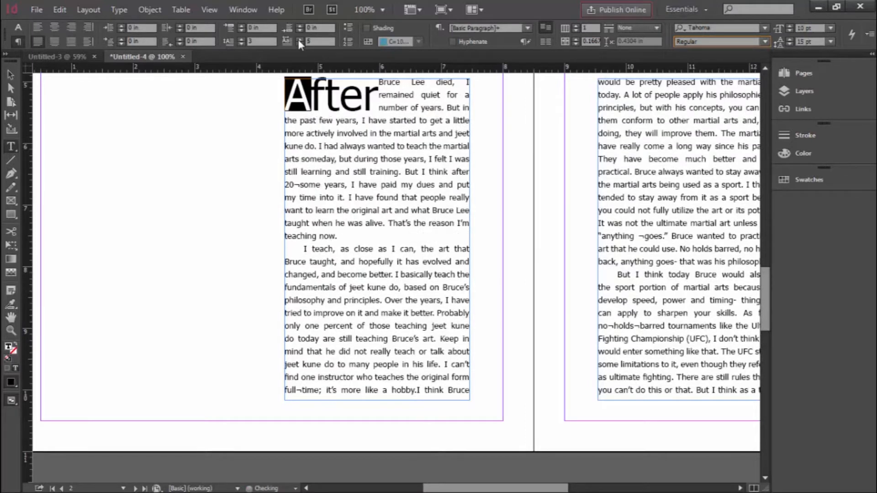
{"action": "left_click", "coordinate": [242, 44]}
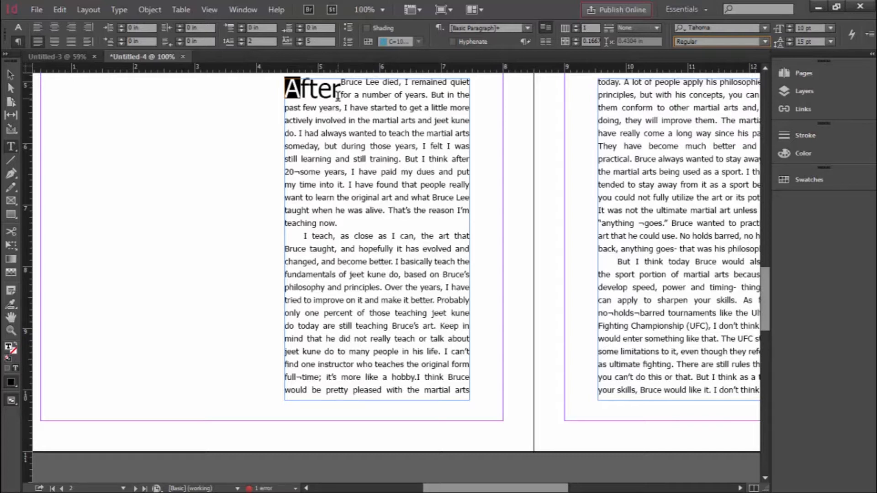
- Try more drop cap characters in the opening paragraph, then restore one character at a height of three lines
{"action": "left_click", "coordinate": [299, 40]}
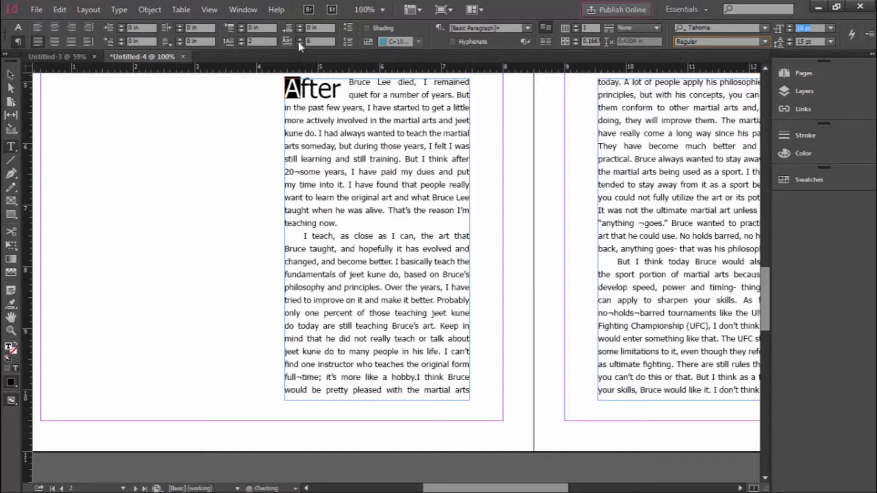
{"action": "left_click", "coordinate": [298, 41]}
{"action": "left_click", "coordinate": [300, 45]}
{"action": "left_click", "coordinate": [299, 45]}
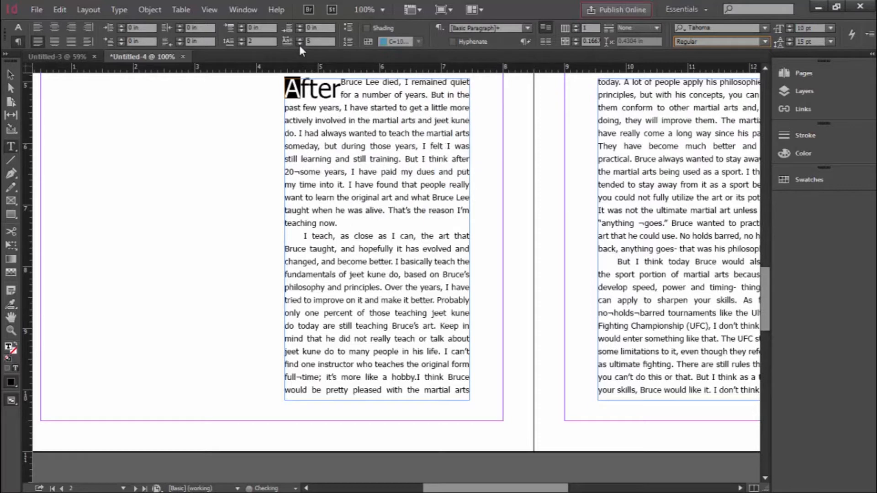
{"action": "left_click", "coordinate": [300, 45]}
{"action": "left_click", "coordinate": [299, 45]}
{"action": "left_click", "coordinate": [300, 45]}
{"action": "left_click", "coordinate": [300, 46]}
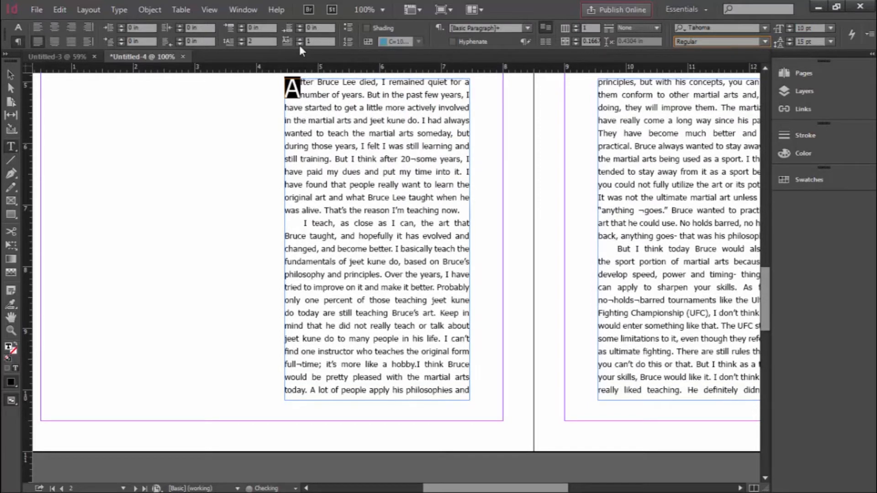
{"action": "left_click", "coordinate": [242, 39]}
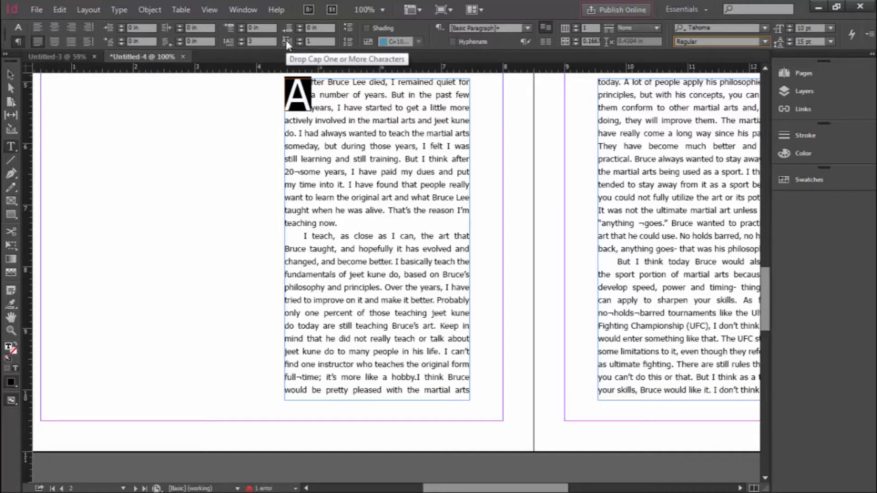
- Try a four-line drop cap on the paragraph beginning "But I think today" and remove it again
{"action": "left_click", "coordinate": [635, 275]}
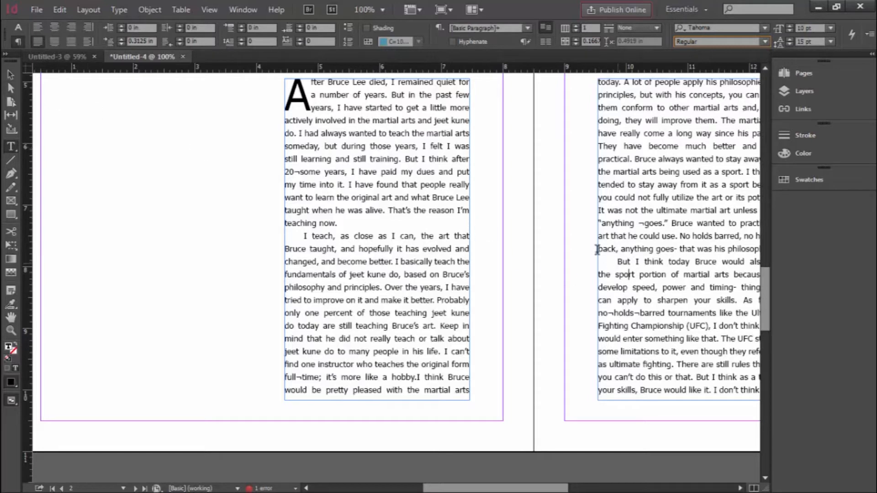
{"action": "left_click", "coordinate": [241, 39]}
{"action": "left_click", "coordinate": [241, 40]}
{"action": "left_click", "coordinate": [241, 39]}
{"action": "left_click", "coordinate": [242, 40]}
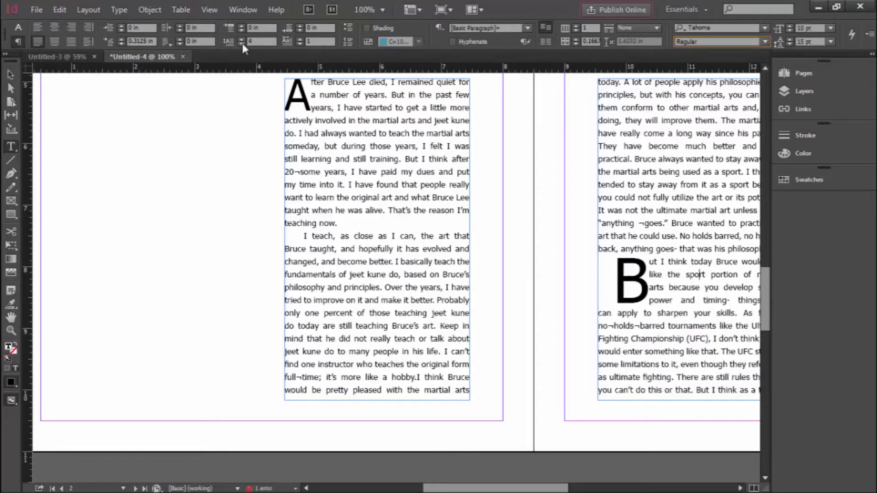
{"action": "left_click", "coordinate": [241, 43]}
{"action": "left_click", "coordinate": [241, 43]}
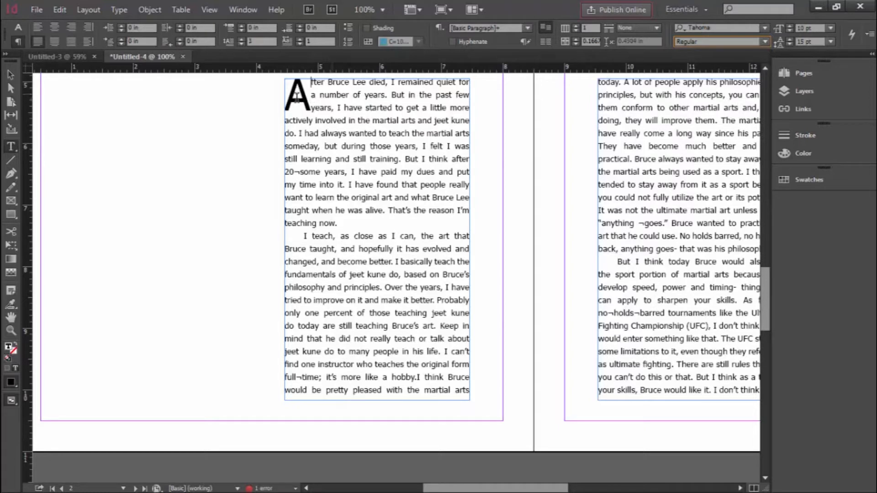
- Change the font of the opening paragraph's drop cap letter A to Monotype Corsiva
{"action": "left_click_drag", "start_coordinate": [312, 96], "coordinate": [286, 93]}
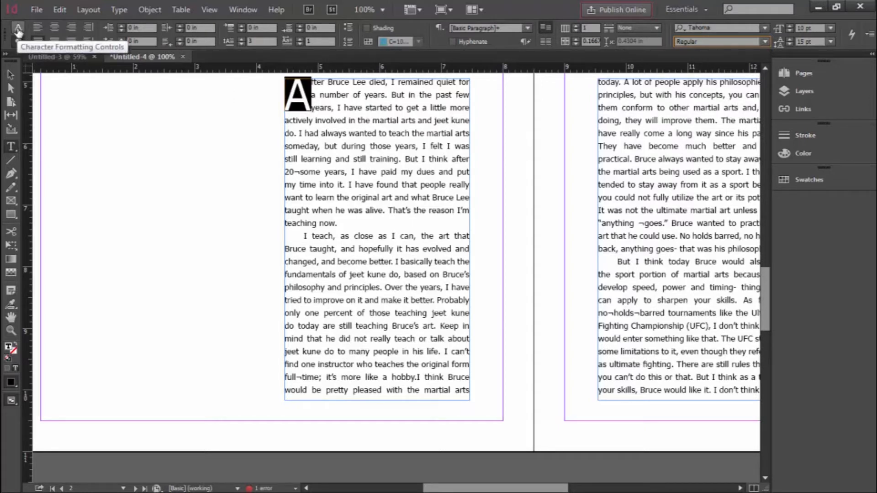
{"action": "left_click", "coordinate": [18, 28]}
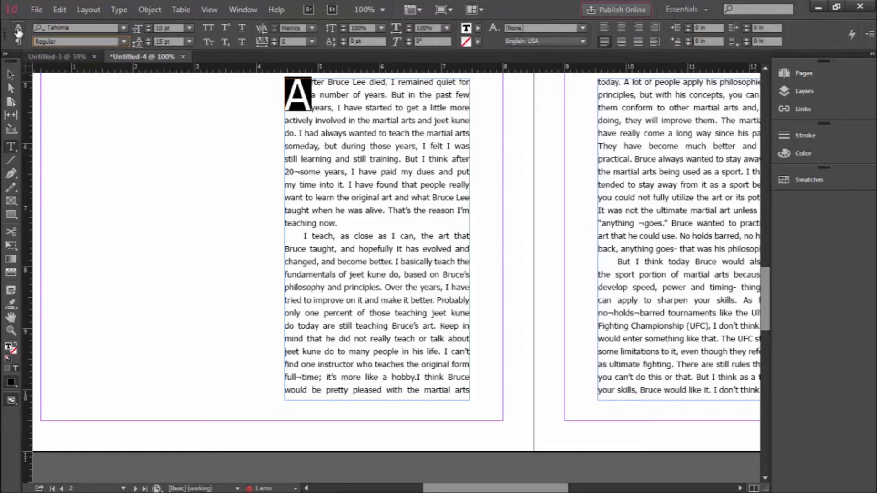
{"action": "left_click", "coordinate": [17, 42]}
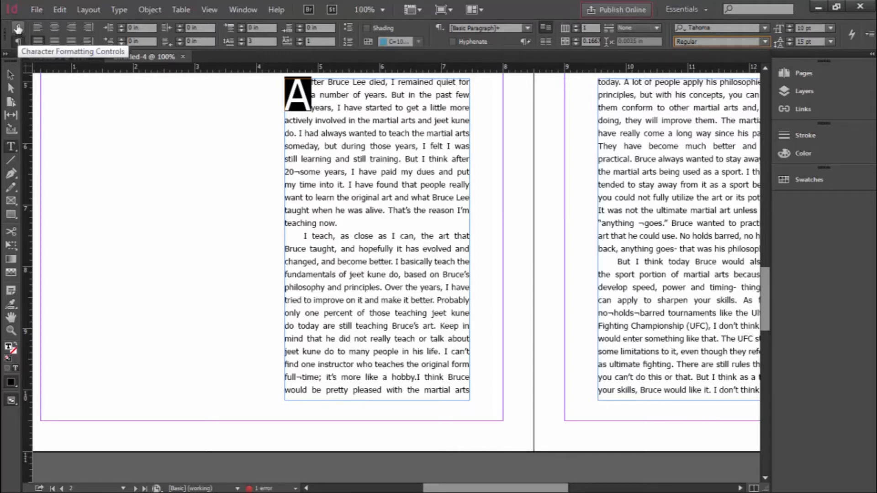
{"action": "left_click", "coordinate": [18, 30]}
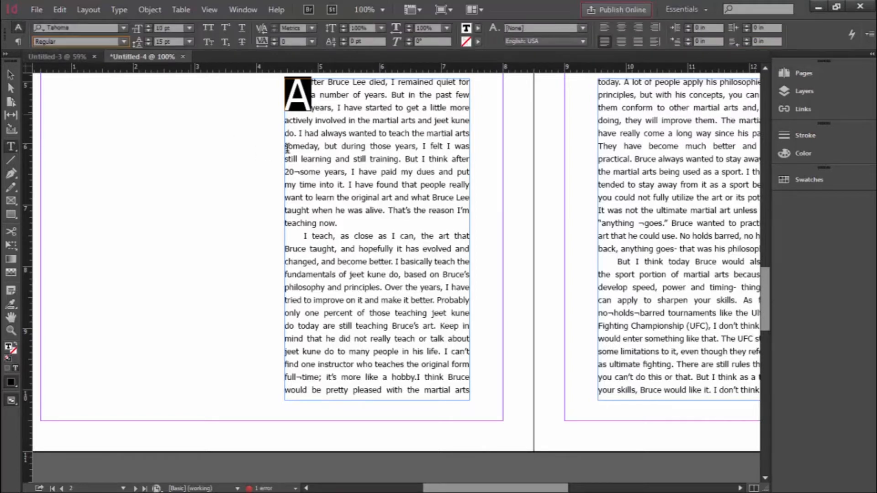
{"action": "left_click", "coordinate": [311, 133]}
{"action": "left_click_drag", "start_coordinate": [309, 89], "coordinate": [288, 95]}
{"action": "left_click", "coordinate": [332, 107]}
{"action": "left_click_drag", "start_coordinate": [310, 90], "coordinate": [283, 97]}
{"action": "left_click", "coordinate": [310, 99]}
{"action": "left_click", "coordinate": [310, 99]}
{"action": "left_click", "coordinate": [122, 28]}
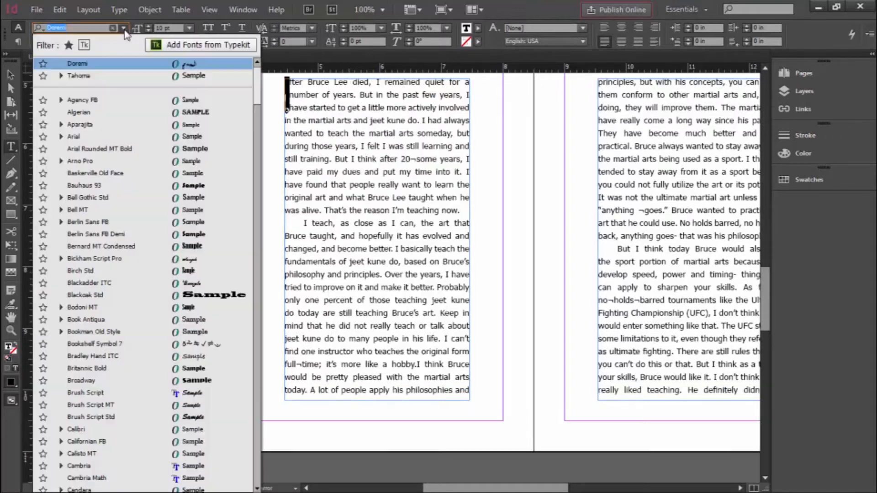
{"action": "scroll", "coordinate": [112, 384], "scroll_direction": "down", "scroll_amount": 5}
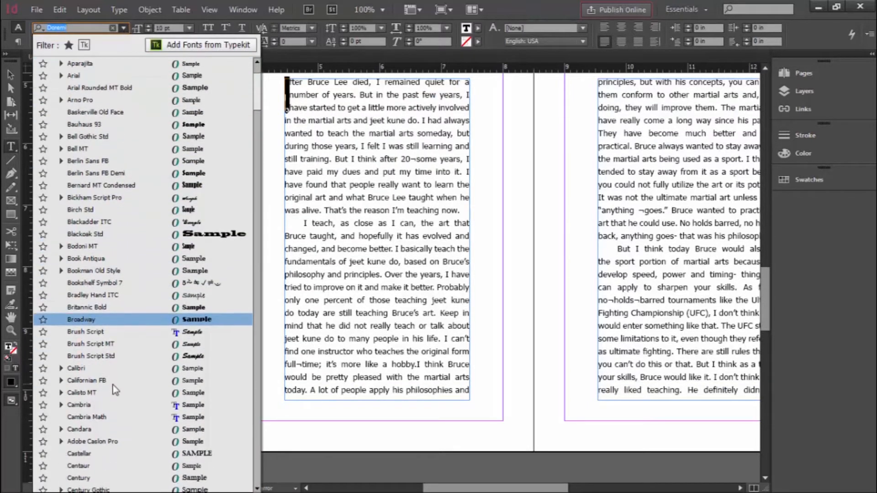
{"action": "scroll", "coordinate": [91, 372], "scroll_direction": "down", "scroll_amount": 5}
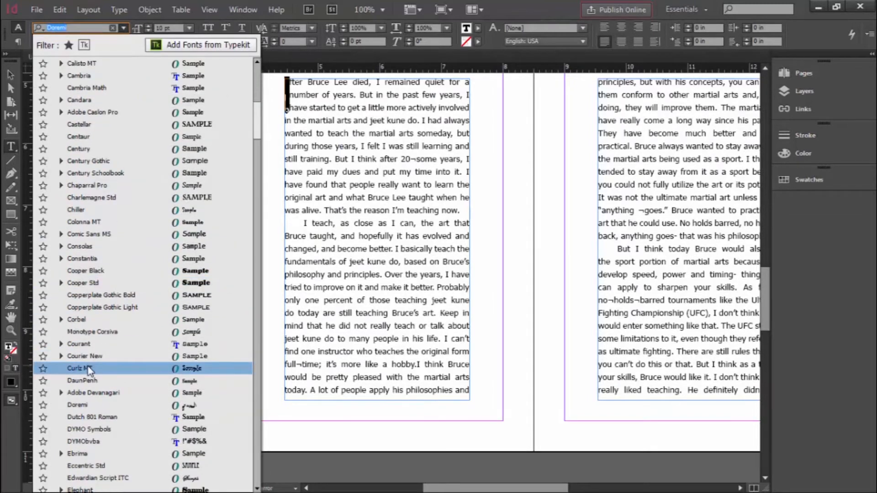
{"action": "left_click", "coordinate": [86, 331]}
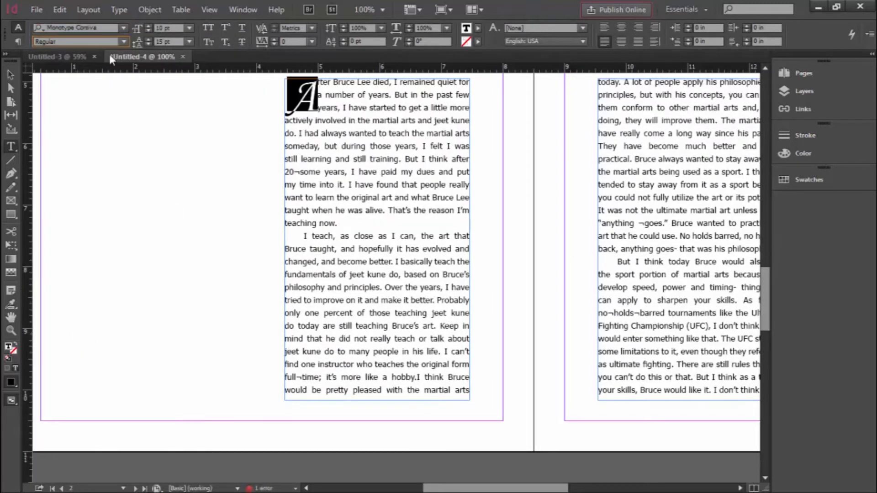
{"action": "left_click", "coordinate": [326, 112]}
- Set the kerning between the drop cap A and the letter following it to 20
{"action": "scroll", "coordinate": [319, 93], "scroll_direction": "up", "scroll_amount": 2}
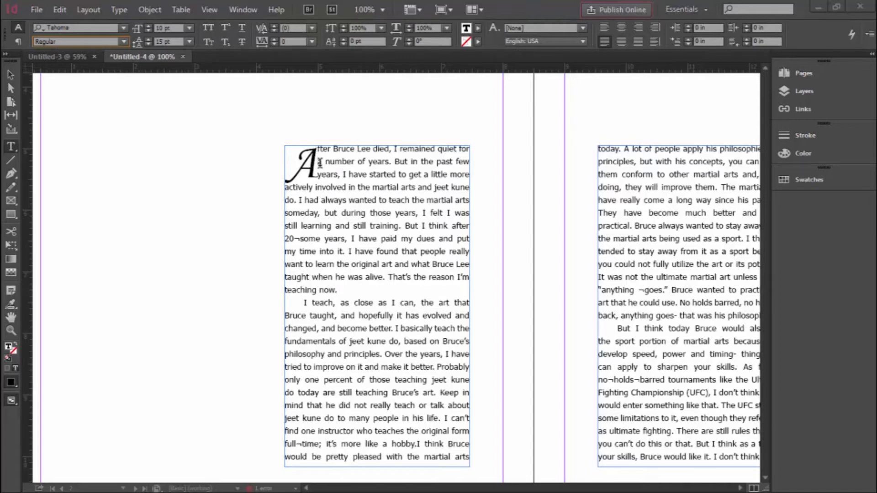
{"action": "left_click", "coordinate": [316, 148]}
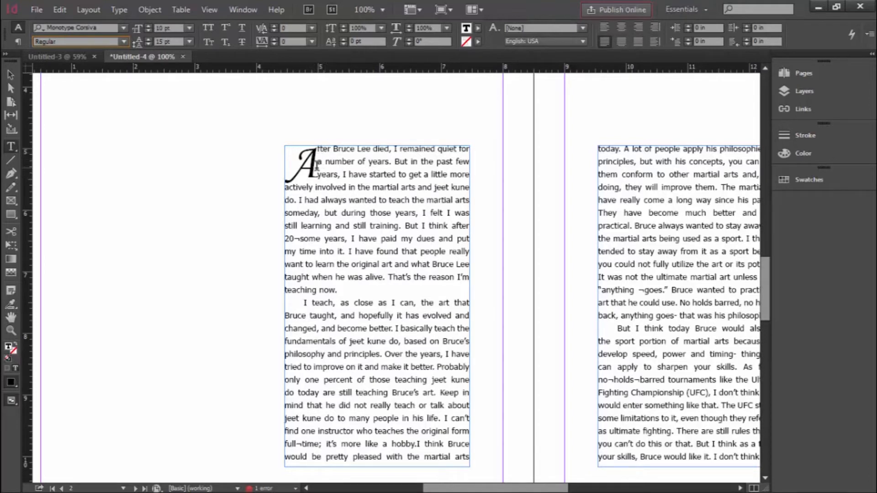
{"action": "left_click_drag", "start_coordinate": [317, 148], "coordinate": [299, 162]}
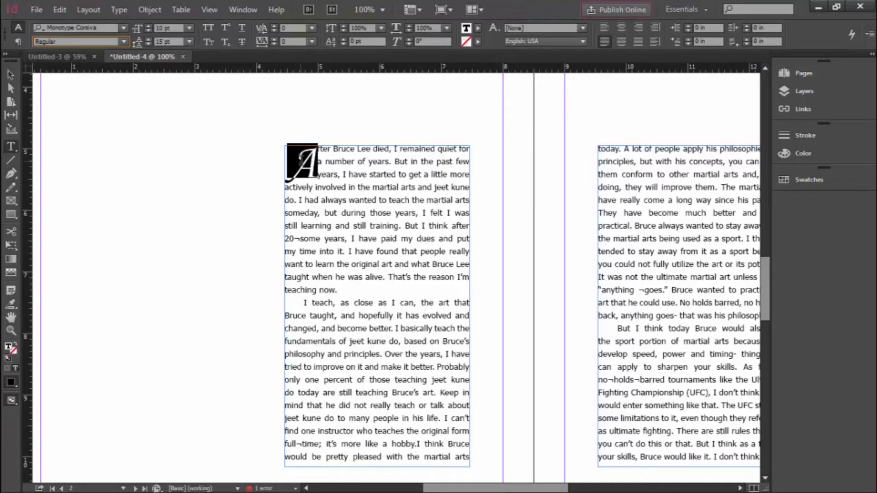
{"action": "left_click", "coordinate": [301, 159]}
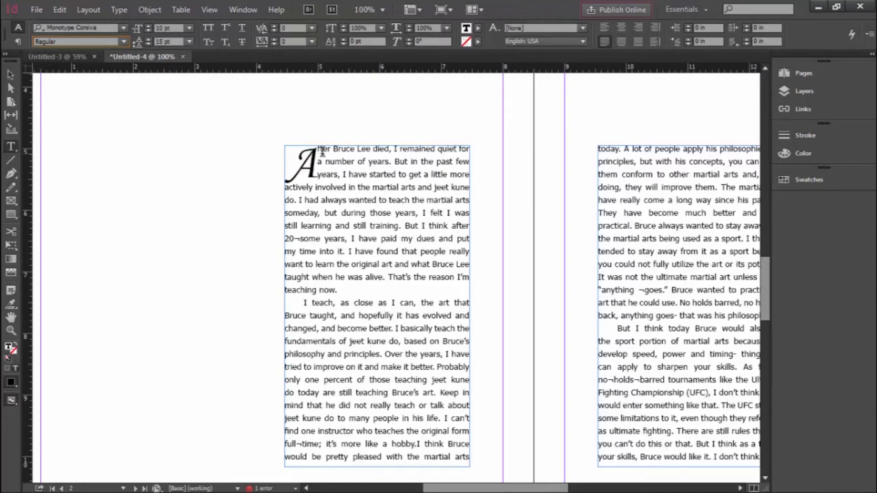
{"action": "left_click", "coordinate": [273, 26]}
{"action": "left_click", "coordinate": [273, 26]}
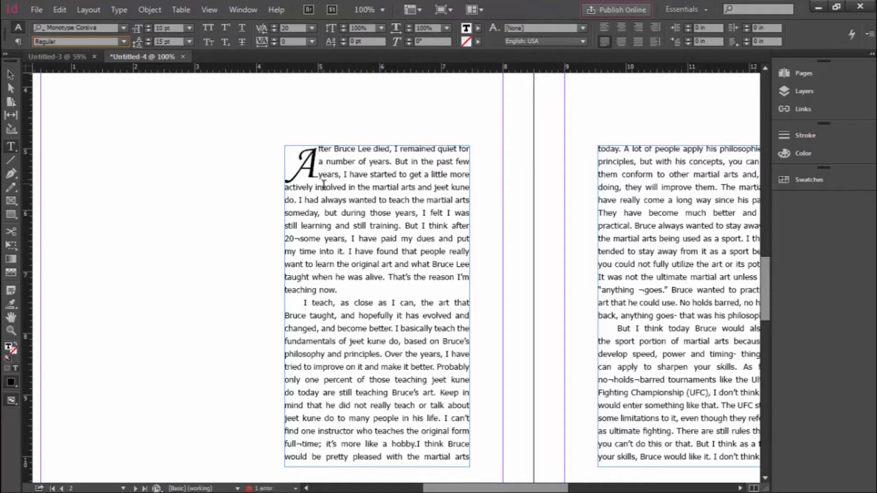
{"action": "left_click", "coordinate": [273, 30]}
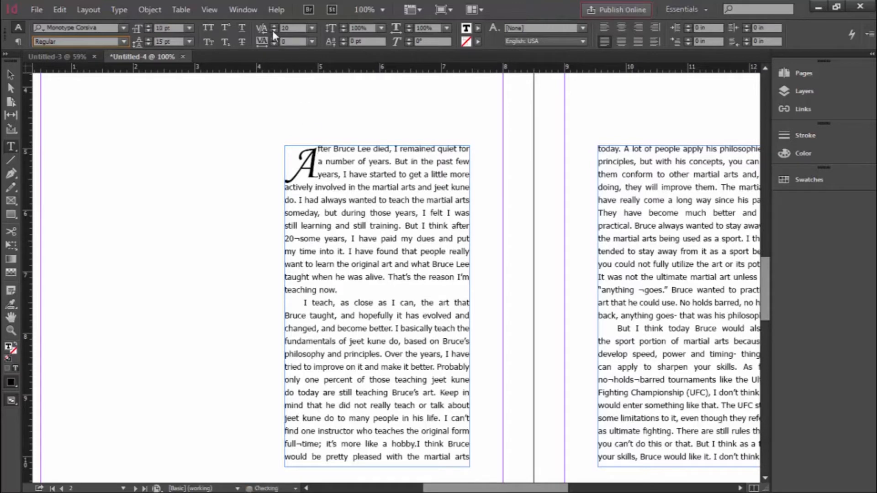
{"action": "left_click", "coordinate": [275, 26]}
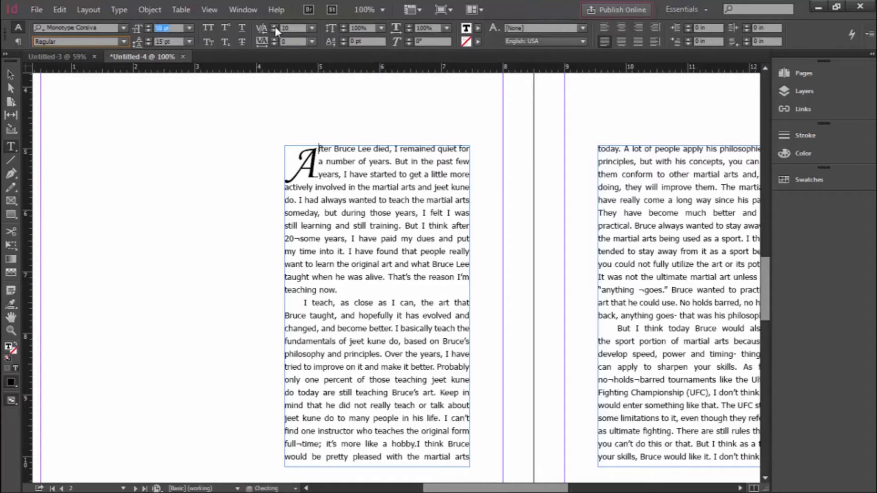
- Try a kerning of 250 between the u and c of "Bruce" in the first line, then reset it to 0
{"action": "left_click", "coordinate": [348, 149]}
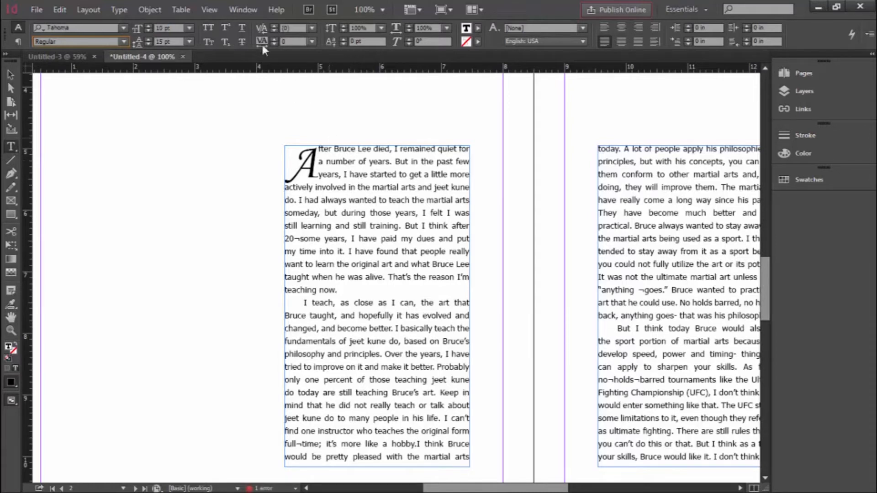
{"action": "left_click", "coordinate": [273, 28]}
{"action": "left_click", "coordinate": [272, 27]}
{"action": "left_click", "coordinate": [273, 27]}
{"action": "left_click", "coordinate": [273, 28]}
{"action": "left_click", "coordinate": [272, 28]}
{"action": "left_click", "coordinate": [272, 27]}
{"action": "left_click", "coordinate": [273, 26]}
{"action": "left_click", "coordinate": [273, 27]}
{"action": "left_click", "coordinate": [273, 26]}
{"action": "left_click", "coordinate": [273, 27]}
{"action": "left_click", "coordinate": [273, 26]}
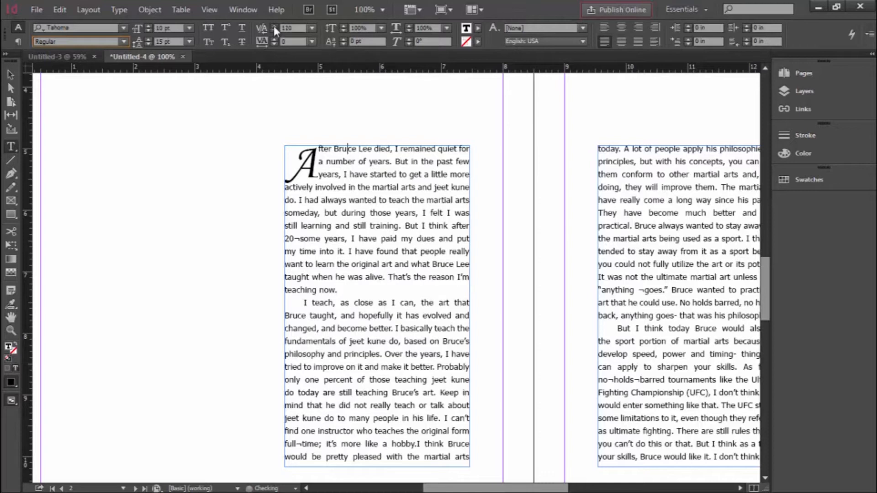
{"action": "left_click", "coordinate": [273, 26]}
{"action": "left_click", "coordinate": [273, 26]}
{"action": "left_click", "coordinate": [273, 26]}
{"action": "left_click", "coordinate": [273, 27]}
{"action": "left_click", "coordinate": [273, 27]}
{"action": "left_click", "coordinate": [273, 27]}
{"action": "left_click", "coordinate": [273, 27]}
{"action": "left_click", "coordinate": [273, 27]}
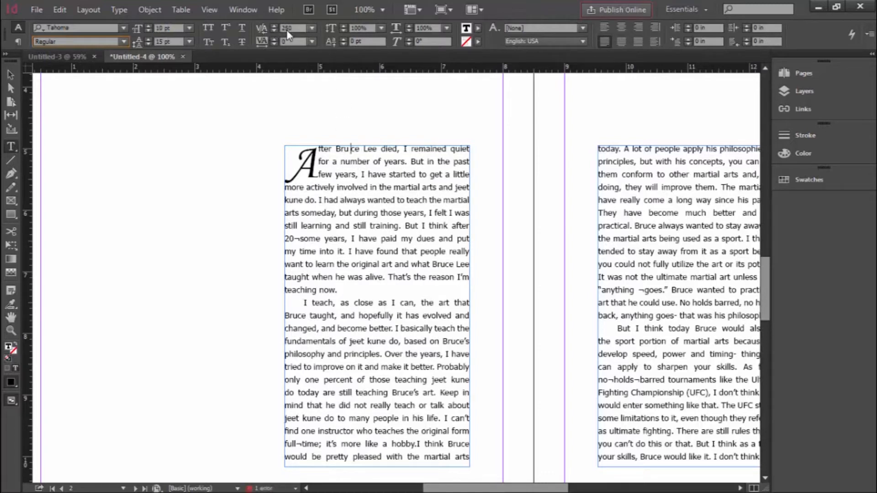
{"action": "type", "text": "0"}
{"action": "key", "text": "Return"}
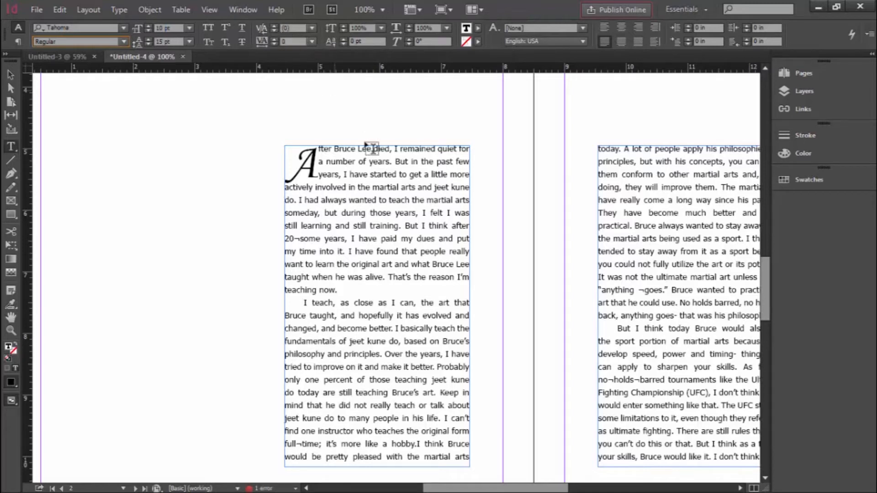
- Place horizontal ruler guides along the baselines of the opening paragraph's first two lines, the first at about 5.06 in
{"action": "left_click_drag", "start_coordinate": [317, 158], "coordinate": [286, 158]}
{"action": "left_click", "coordinate": [315, 162]}
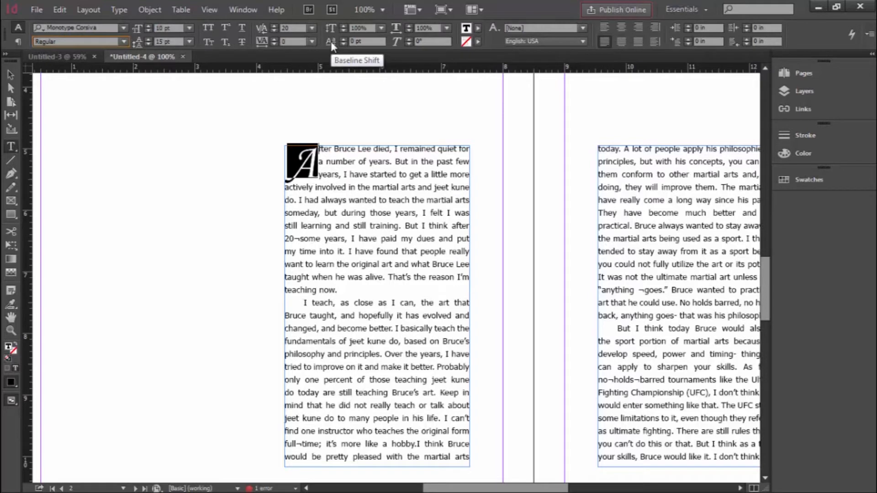
{"action": "left_click_drag", "start_coordinate": [298, 69], "coordinate": [280, 153]}
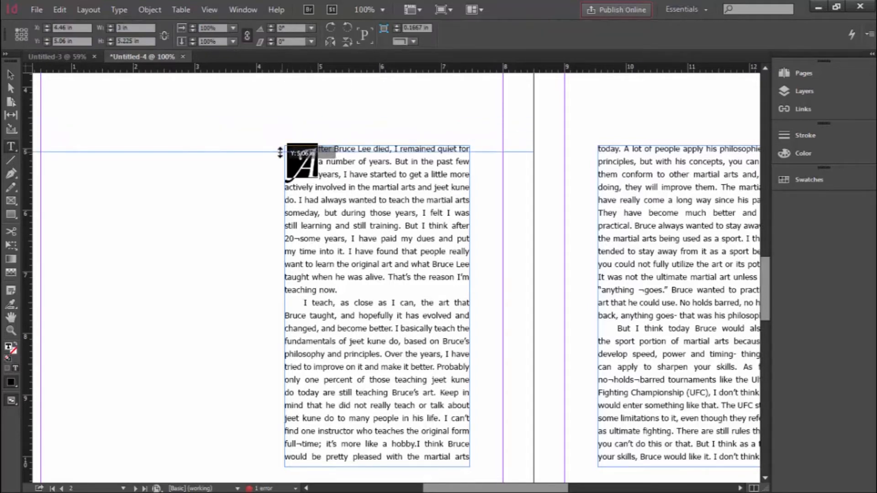
{"action": "key", "text": "ctrl+equal"}
{"action": "key", "text": "ctrl+equal"}
{"action": "key", "text": "ctrl+equal"}
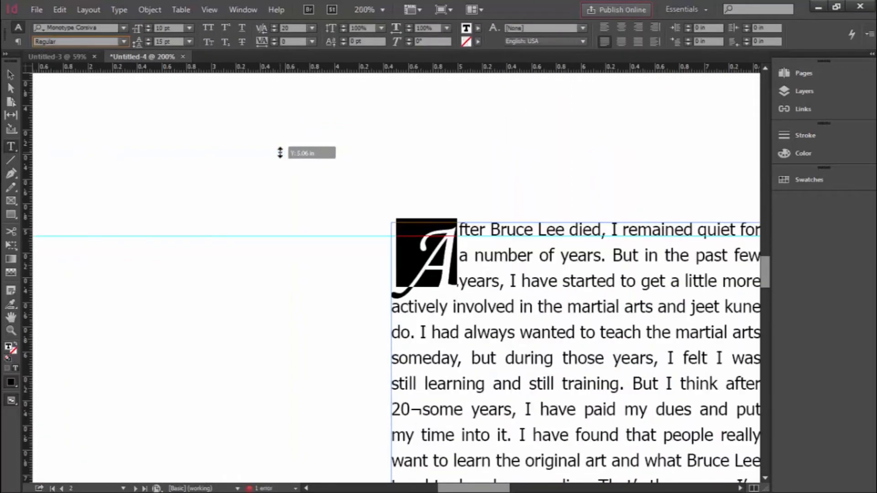
{"action": "left_click_drag", "start_coordinate": [472, 70], "coordinate": [470, 262]}
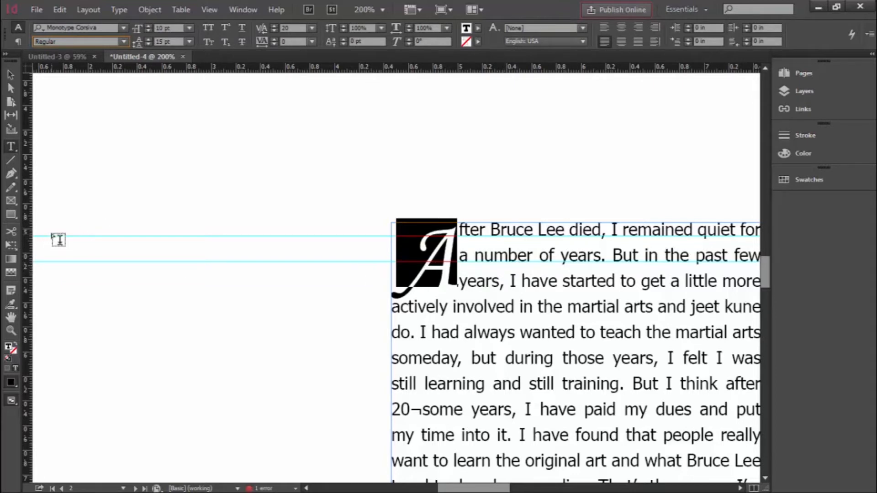
{"action": "left_click", "coordinate": [11, 75]}
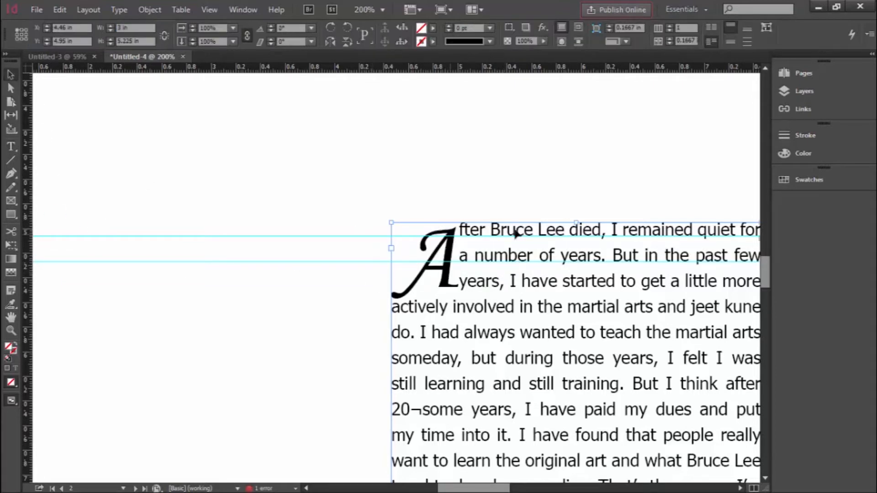
- Remove the two horizontal ruler guides lying along the opening paragraph's baselines
{"action": "left_click_drag", "start_coordinate": [352, 235], "coordinate": [361, 47]}
{"action": "left_click_drag", "start_coordinate": [341, 429], "coordinate": [334, 70]}
{"action": "left_click_drag", "start_coordinate": [767, 262], "coordinate": [768, 269]}
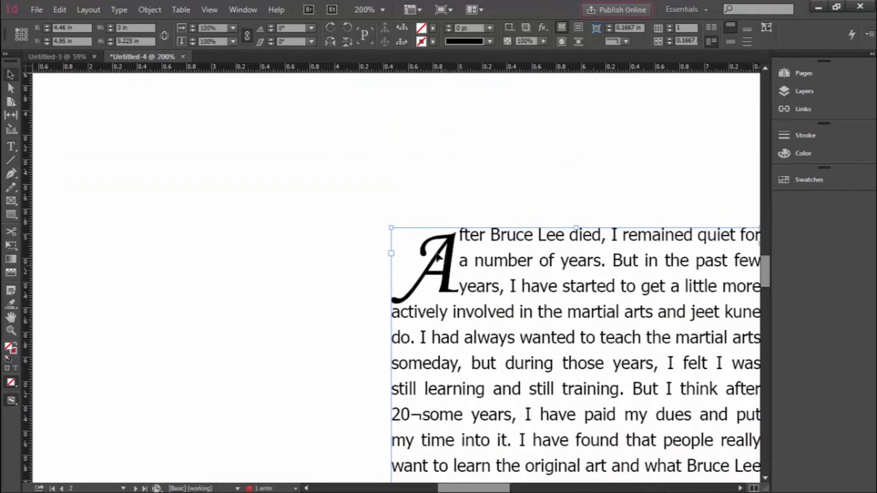
- Set the baseline shift of the drop cap A to 2 pt
{"action": "double_click", "coordinate": [457, 263]}
{"action": "left_click_drag", "start_coordinate": [457, 263], "coordinate": [420, 259]}
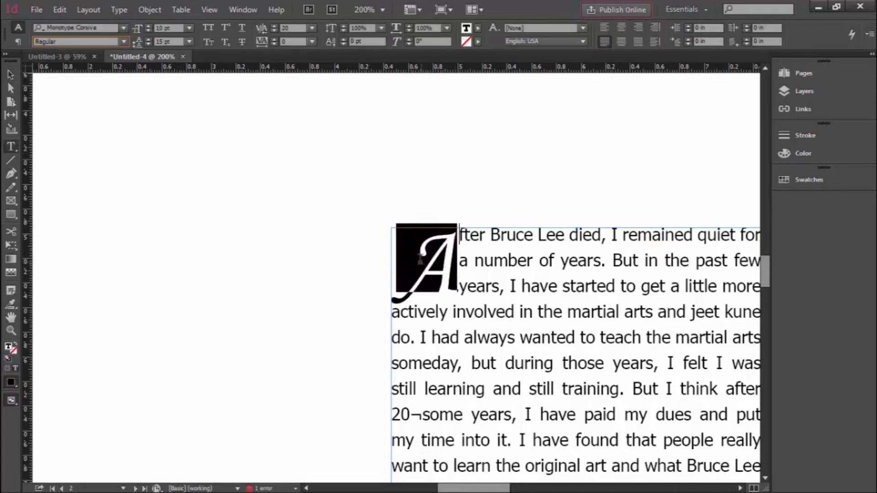
{"action": "left_click", "coordinate": [344, 39]}
{"action": "left_click", "coordinate": [343, 39]}
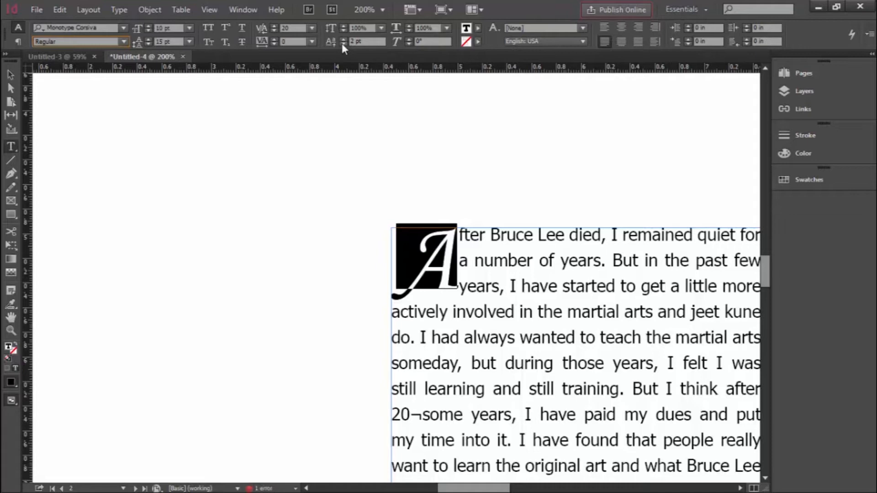
{"action": "left_click", "coordinate": [408, 274]}
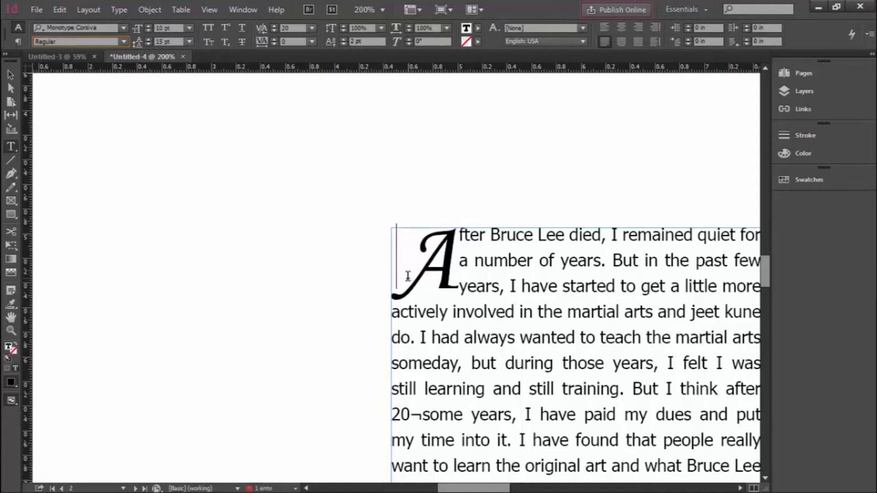
{"action": "left_click_drag", "start_coordinate": [453, 264], "coordinate": [416, 257]}
{"action": "left_click", "coordinate": [376, 279]}
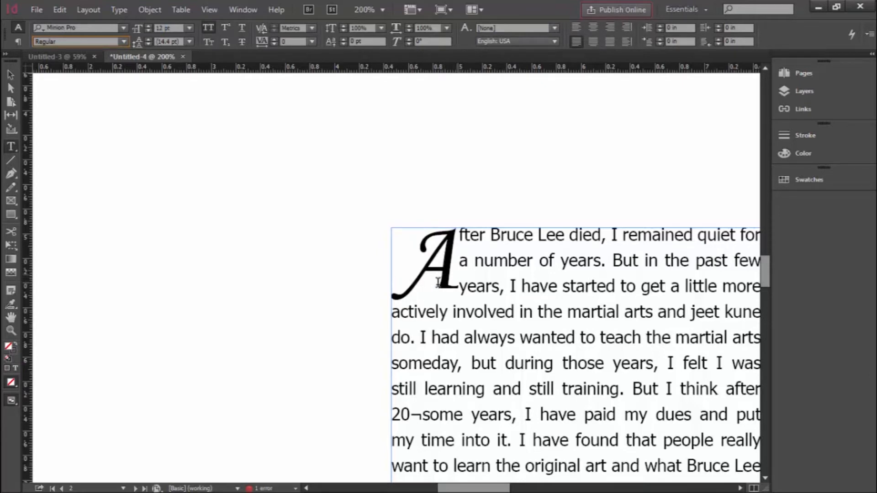
{"action": "left_click", "coordinate": [503, 274]}
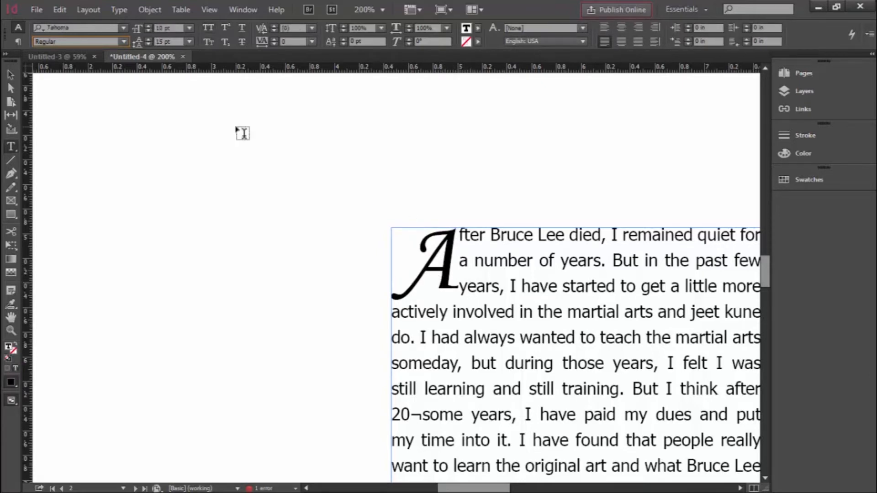
{"action": "key", "text": "ctrl+alt+r"}
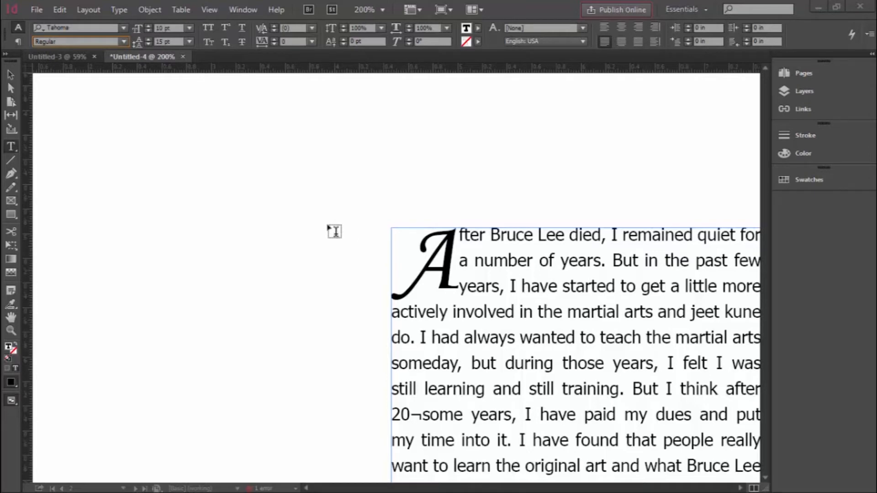
- Delete the continuation text frame on the spread's right-hand page
{"action": "left_click", "coordinate": [11, 76]}
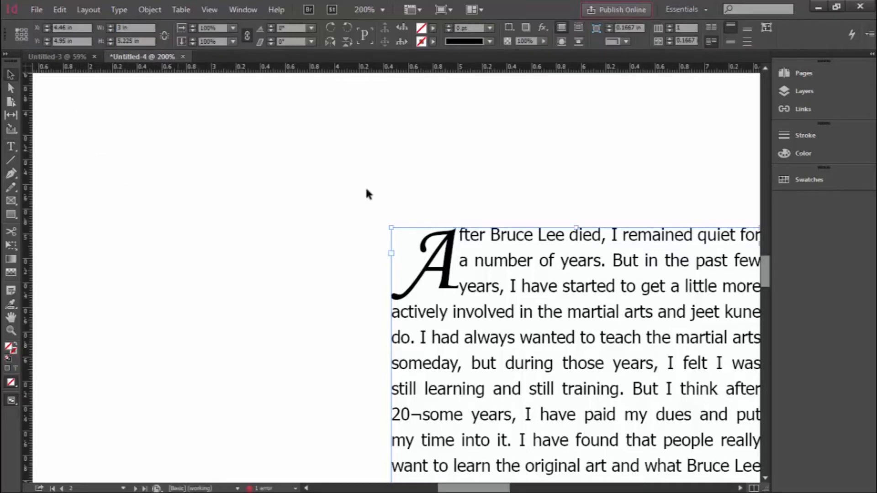
{"action": "key", "text": "ctrl+minus"}
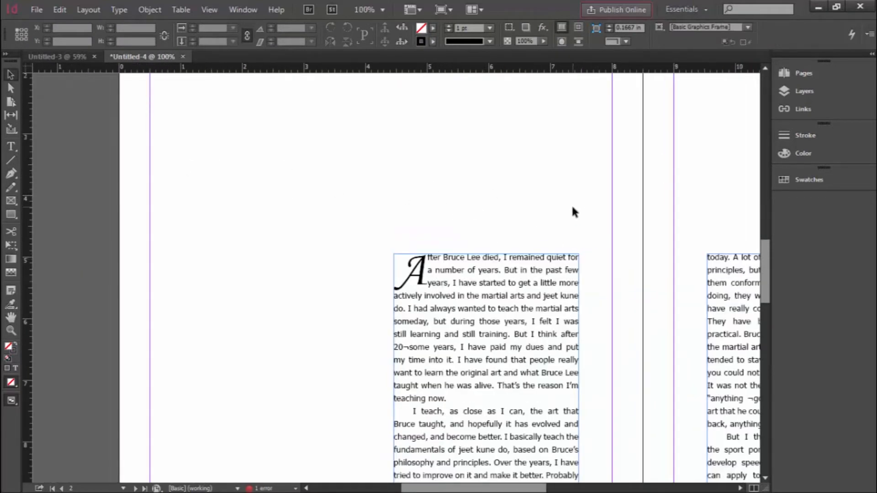
{"action": "left_click_drag", "start_coordinate": [587, 212], "coordinate": [412, 206]}
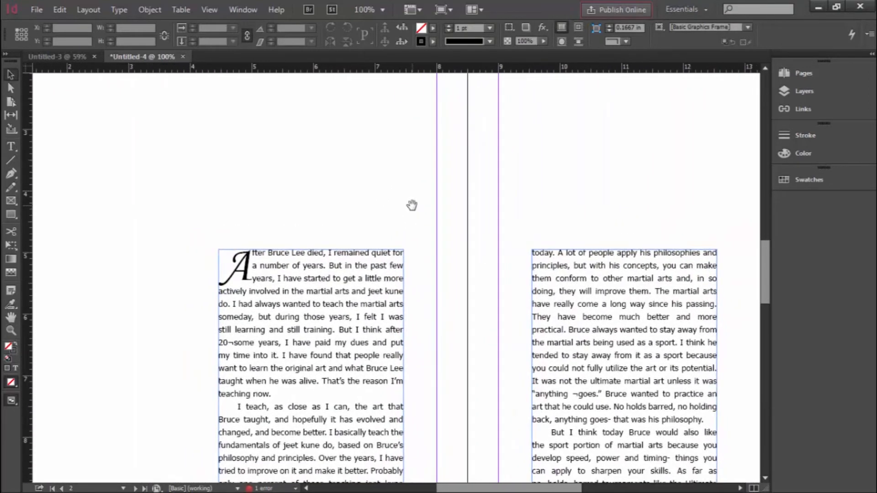
{"action": "key", "text": "ctrl+minus"}
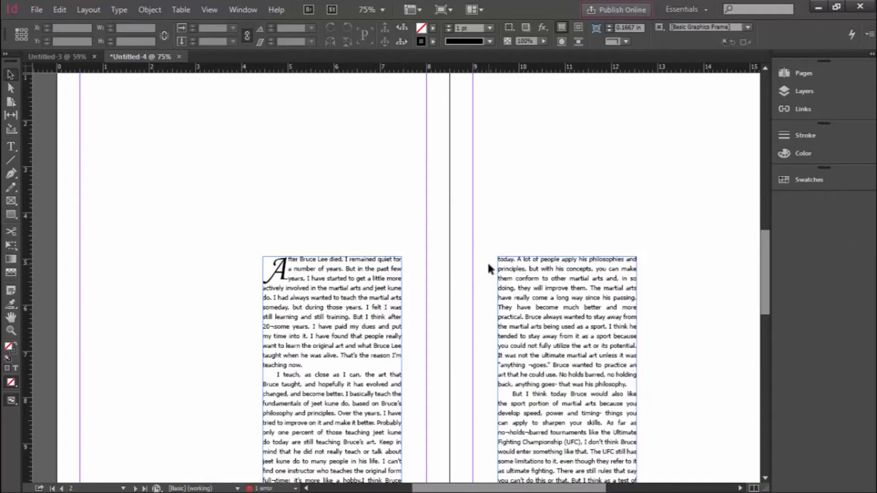
{"action": "key", "text": "ctrl+minus"}
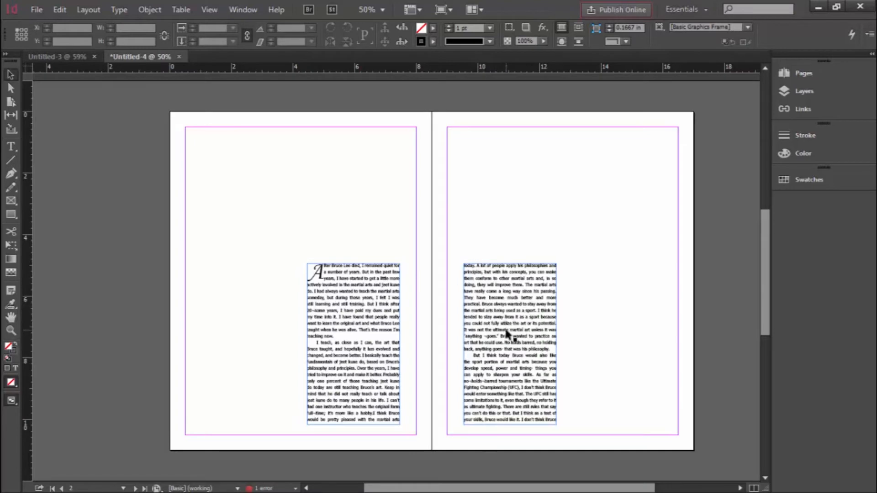
{"action": "left_click_drag", "start_coordinate": [504, 335], "coordinate": [546, 303]}
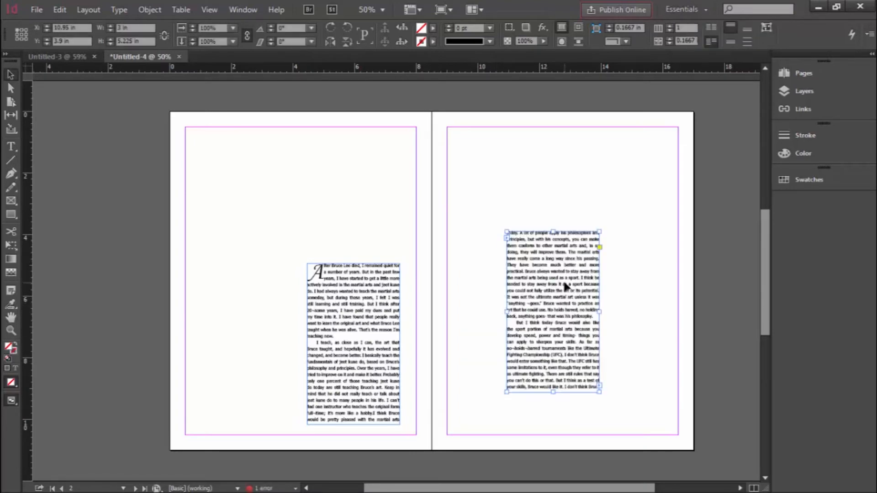
{"action": "key", "text": "Delete"}
- Move the drop cap text frame onto the right-hand page's bottom margin and resize it from its top edge
{"action": "left_click_drag", "start_coordinate": [347, 301], "coordinate": [523, 313]}
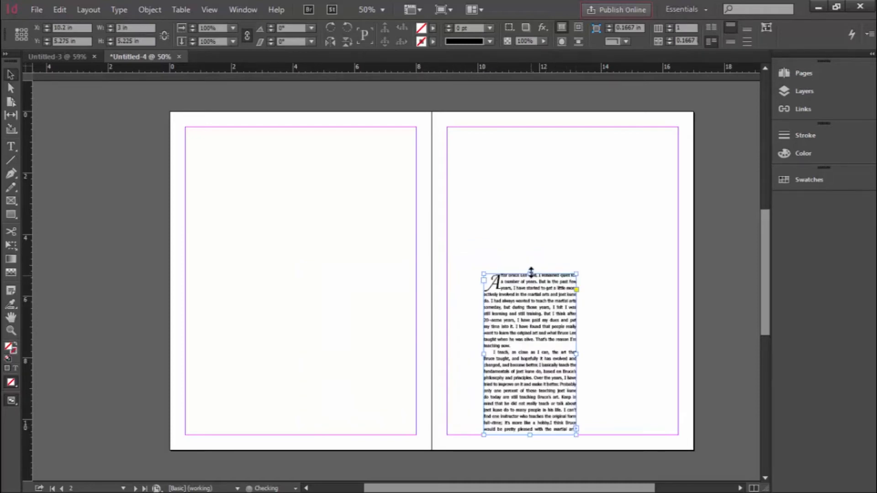
{"action": "left_click_drag", "start_coordinate": [531, 272], "coordinate": [530, 242]}
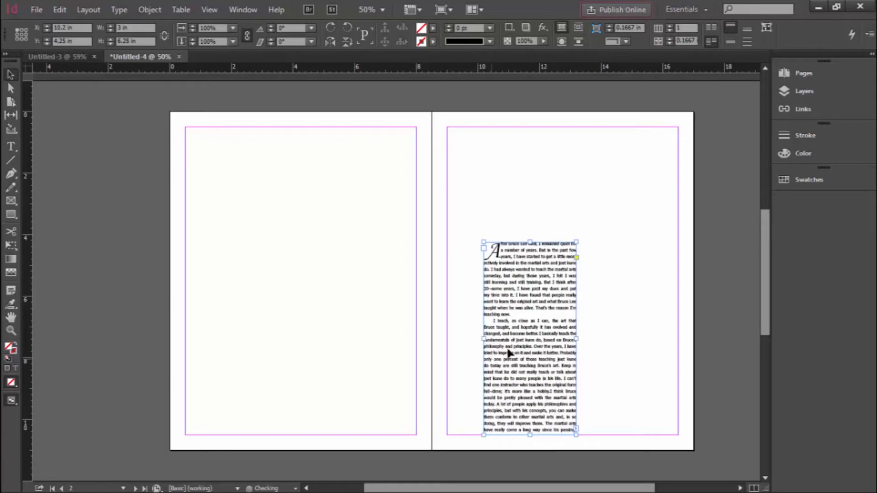
{"action": "left_click", "coordinate": [383, 347]}
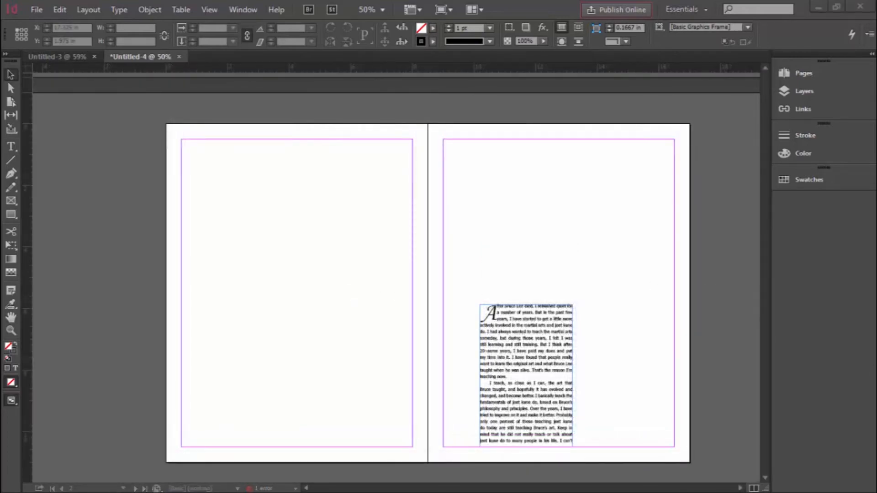
- Switch to Bruce_Lee_story_text.docx in Word and examine its title, byline and italic introduction
{"action": "left_click_drag", "start_coordinate": [876, 22], "coordinate": [607, 24]}
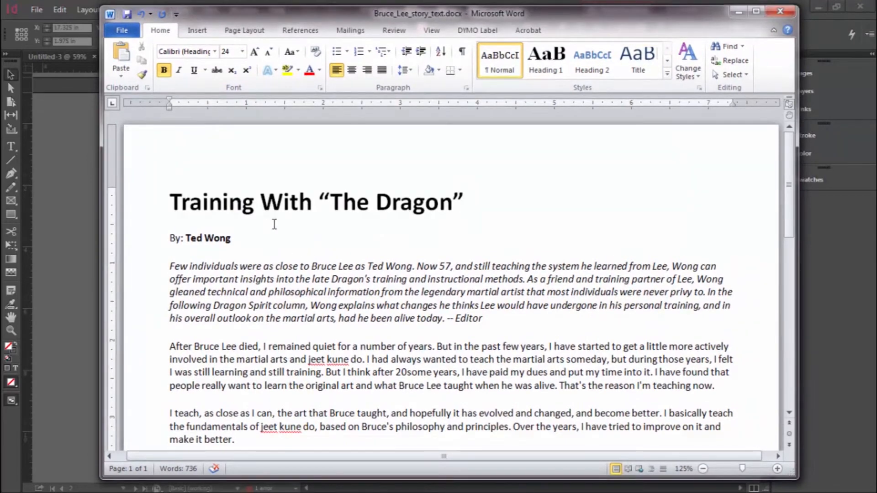
{"action": "left_click_drag", "start_coordinate": [170, 201], "coordinate": [512, 204]}
{"action": "left_click_drag", "start_coordinate": [239, 238], "coordinate": [487, 318]}
{"action": "left_click", "coordinate": [171, 266]}
{"action": "left_click", "coordinate": [236, 238]}
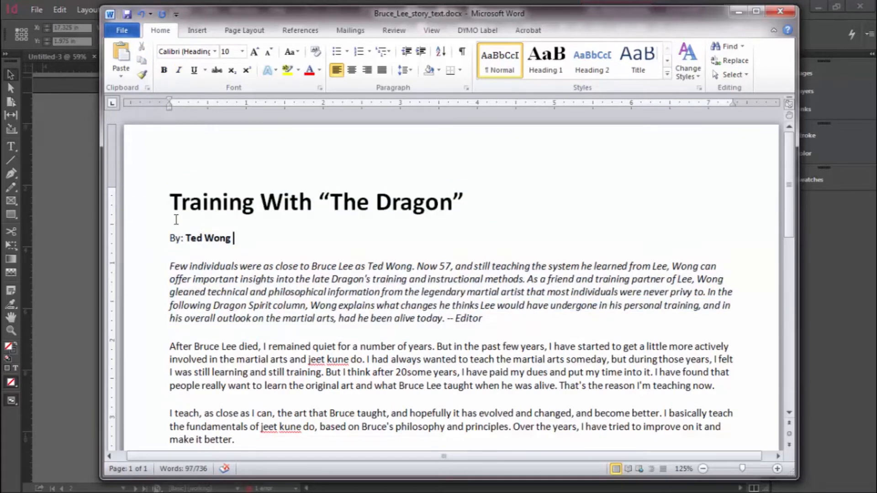
- Remove the quotation marks around The Dragon in the title and copy the title line
{"action": "left_click", "coordinate": [329, 200]}
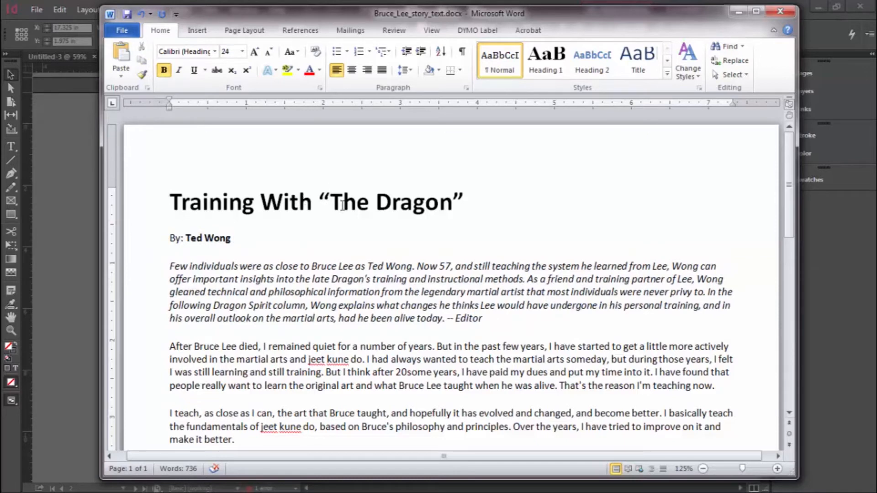
{"action": "key", "text": "BackSpace"}
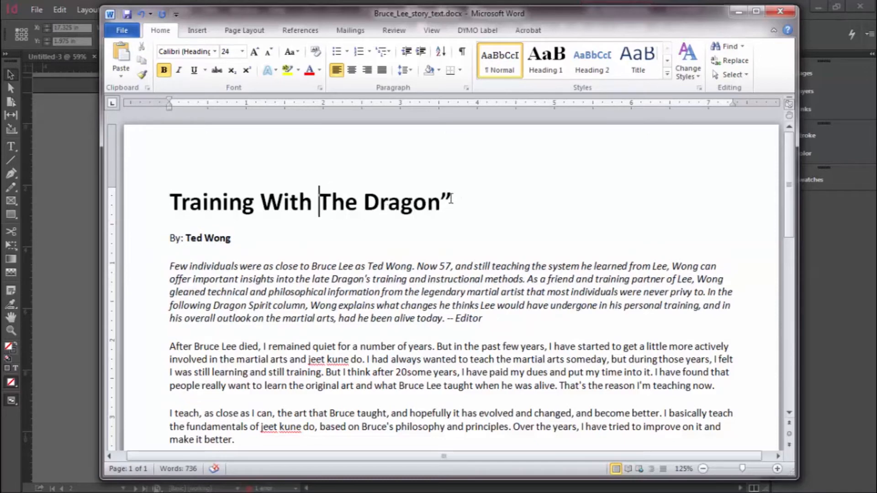
{"action": "left_click", "coordinate": [451, 198]}
{"action": "key", "text": "BackSpace"}
{"action": "left_click_drag", "start_coordinate": [447, 200], "coordinate": [180, 201]}
{"action": "key", "text": "ctrl+c"}
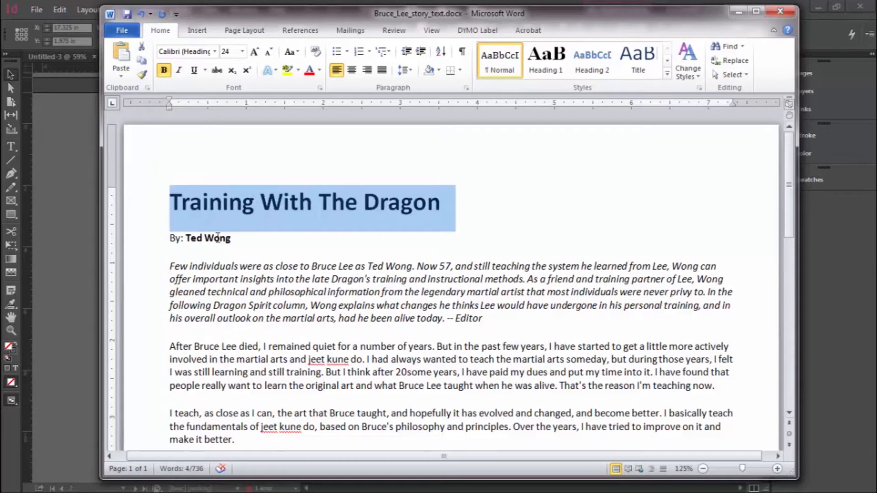
- Switch back to InDesign and paste the title into a new text frame, about 7.2 by 1.4 in, near the right-hand page's top
{"action": "left_click", "coordinate": [737, 11]}
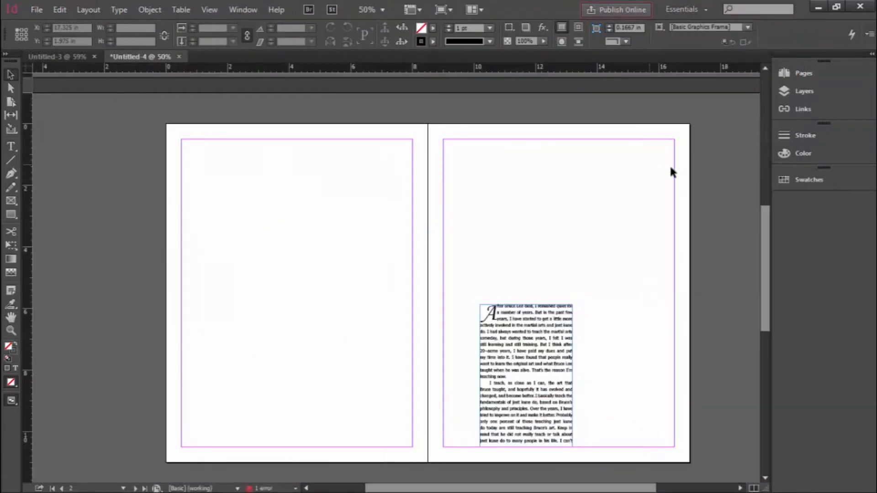
{"action": "left_click", "coordinate": [11, 146]}
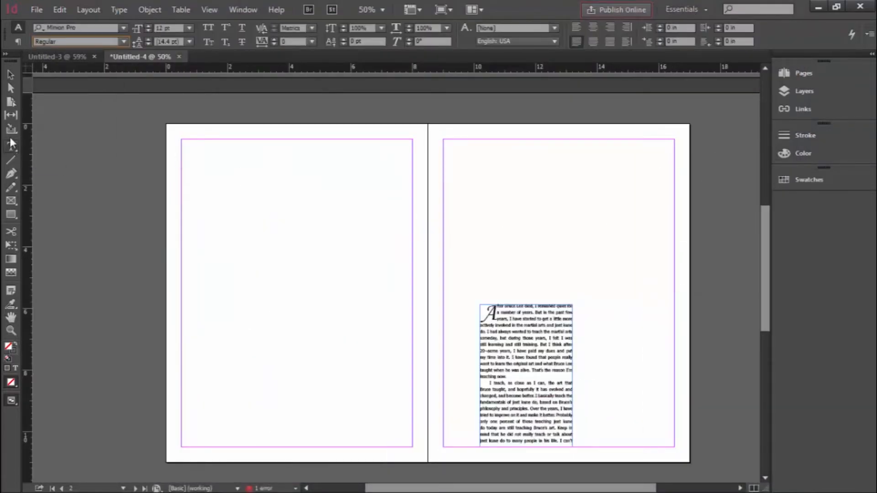
{"action": "left_click_drag", "start_coordinate": [472, 168], "coordinate": [674, 199]}
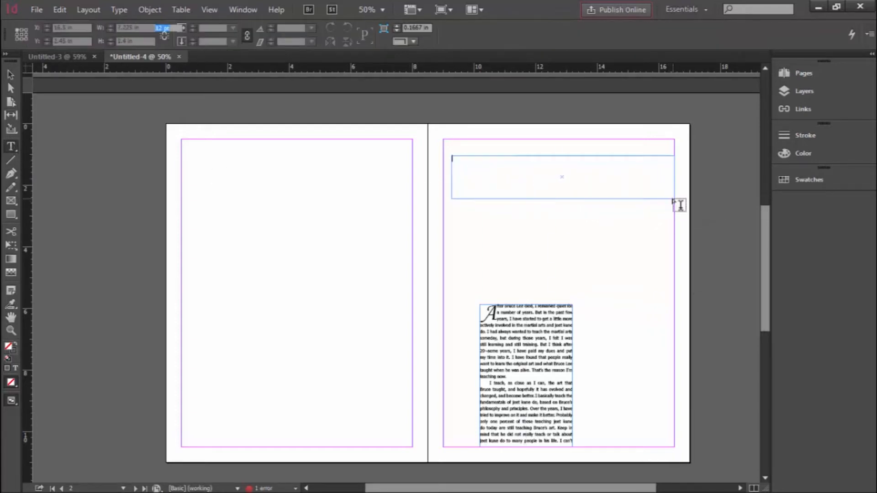
{"action": "key", "text": "ctrl+v"}
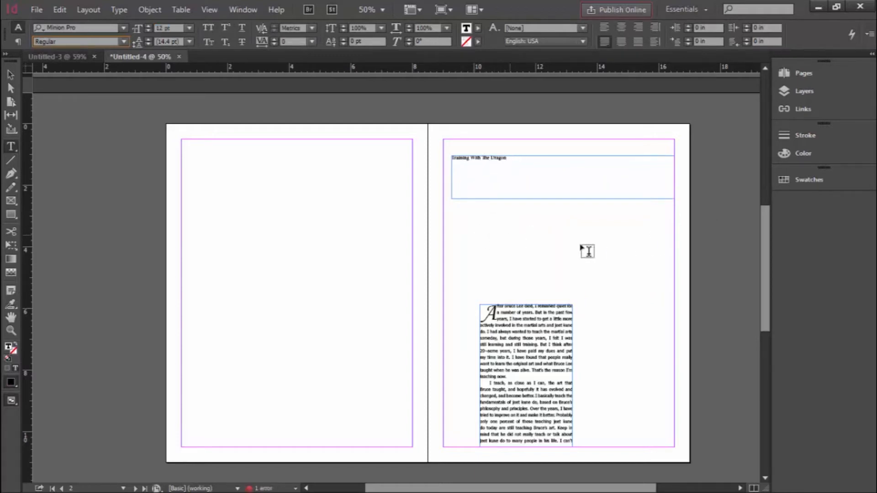
- Copy the byline from the Word document and paste it into a new small text frame below the title frame in InDesign
{"action": "key", "text": "alt+Tab"}
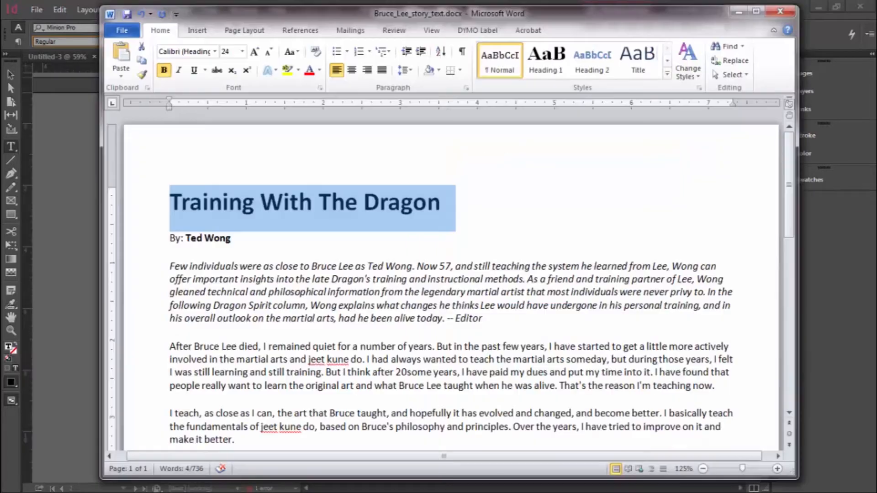
{"action": "left_click", "coordinate": [360, 239]}
{"action": "left_click", "coordinate": [150, 239]}
{"action": "key", "text": "ctrl+c"}
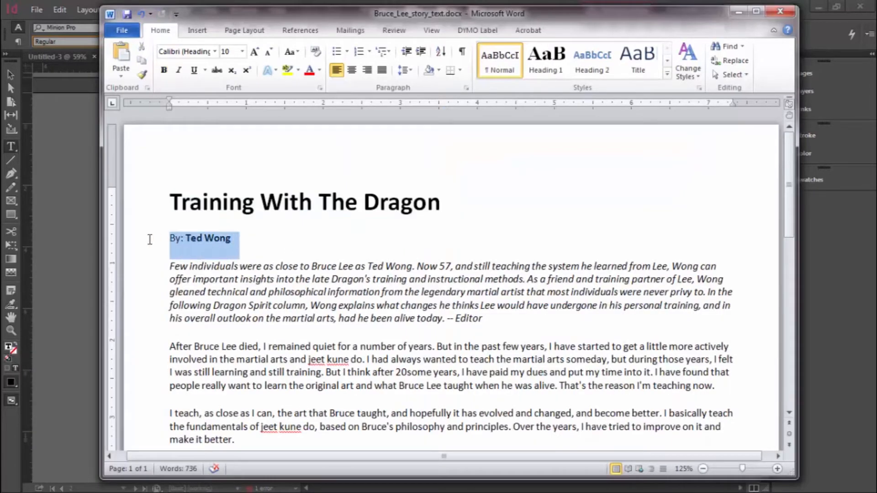
{"action": "left_click", "coordinate": [739, 12]}
{"action": "left_click_drag", "start_coordinate": [451, 209], "coordinate": [536, 225]}
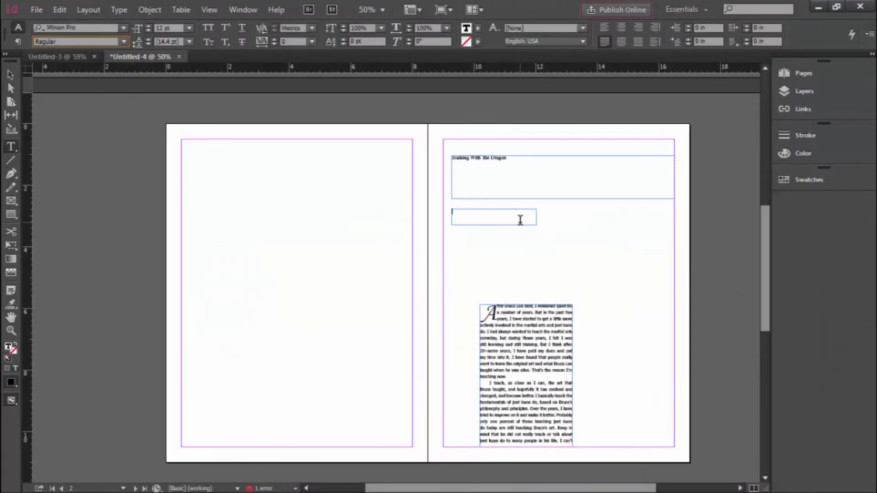
{"action": "key", "text": "ctrl+v"}
- Copy the italic introduction from the Word document and paste it into a new InDesign text frame between the byline and the body text
{"action": "key", "text": "alt+Tab"}
{"action": "left_click", "coordinate": [217, 267]}
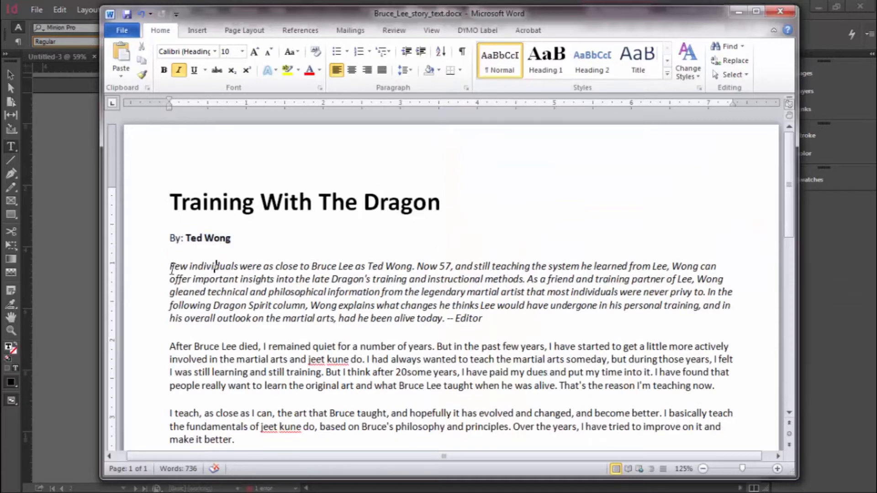
{"action": "left_click_drag", "start_coordinate": [171, 266], "coordinate": [487, 318]}
{"action": "key", "text": "ctrl+c"}
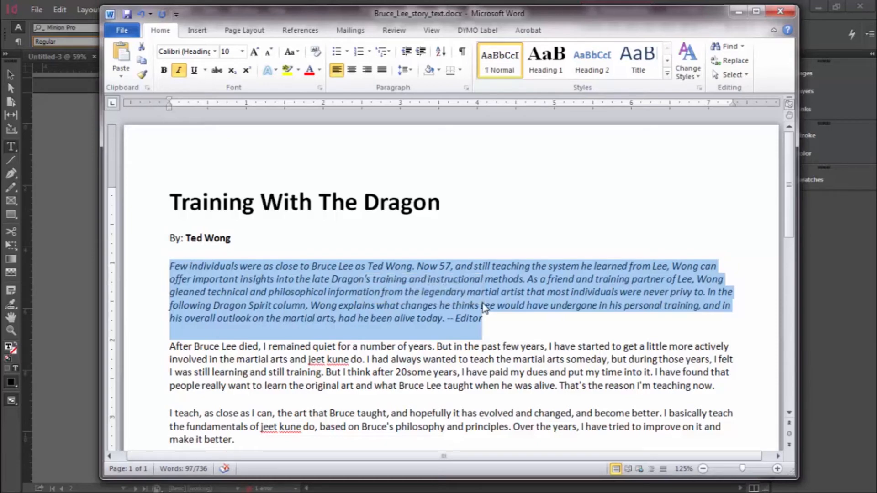
{"action": "left_click", "coordinate": [740, 12]}
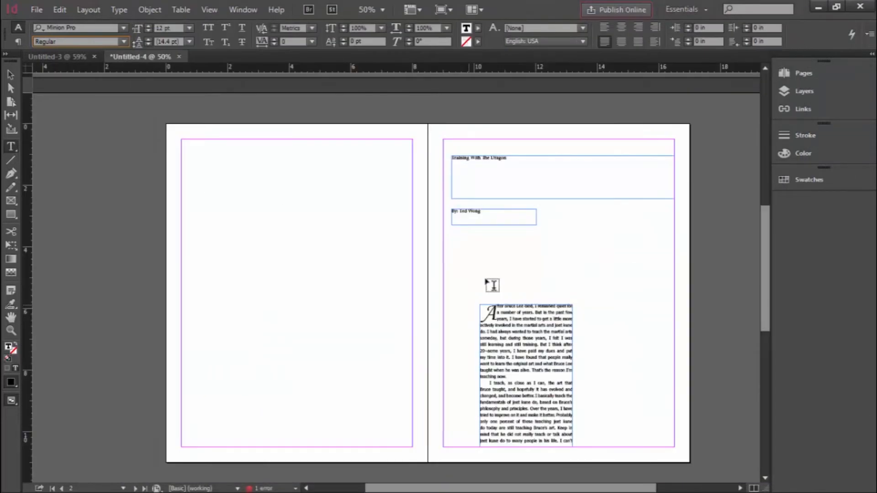
{"action": "left_click_drag", "start_coordinate": [451, 238], "coordinate": [573, 300]}
{"action": "key", "text": "ctrl+v"}
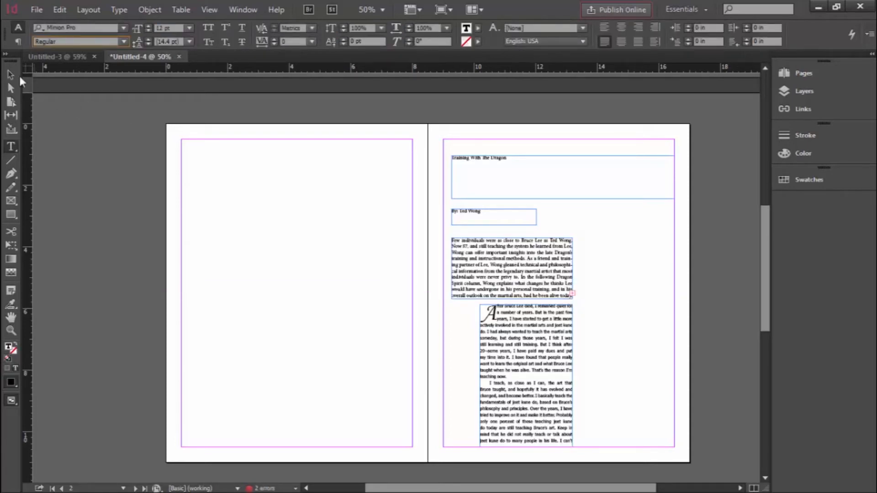
- Set the font of the entire body text below the introduction to Calibri
{"action": "left_click", "coordinate": [510, 332]}
{"action": "left_click", "coordinate": [122, 40]}
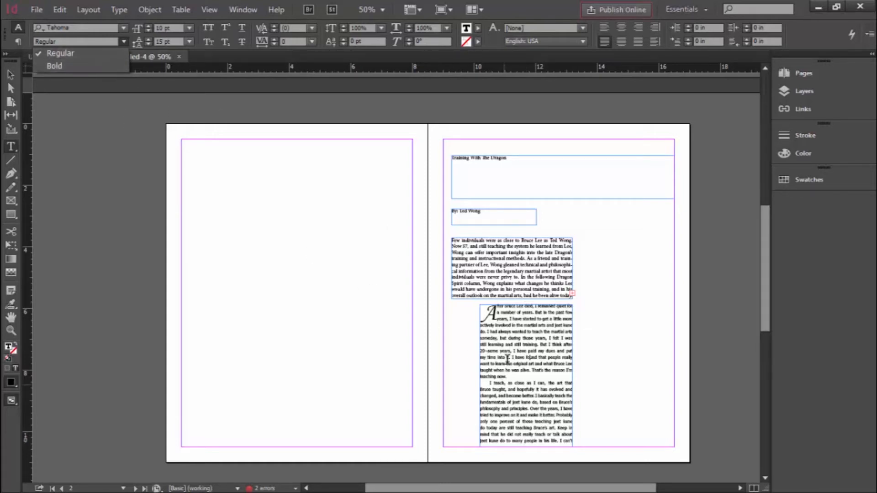
{"action": "key", "text": "Escape"}
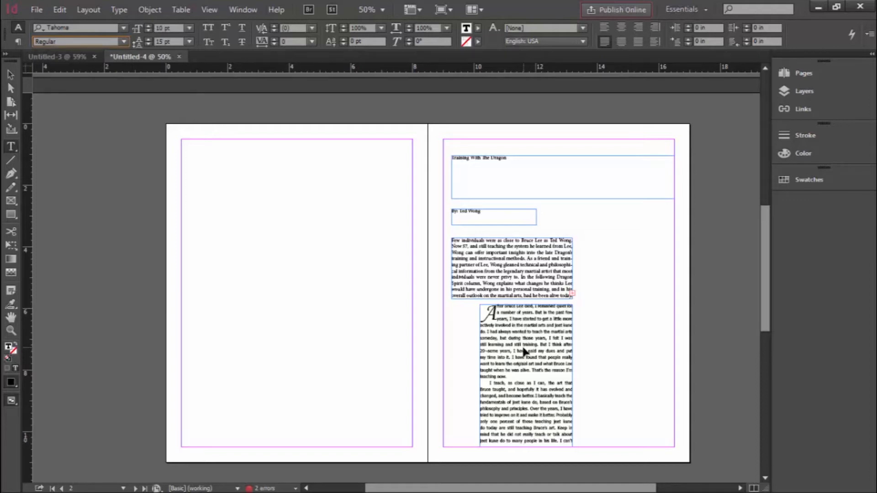
{"action": "key", "text": "ctrl+a"}
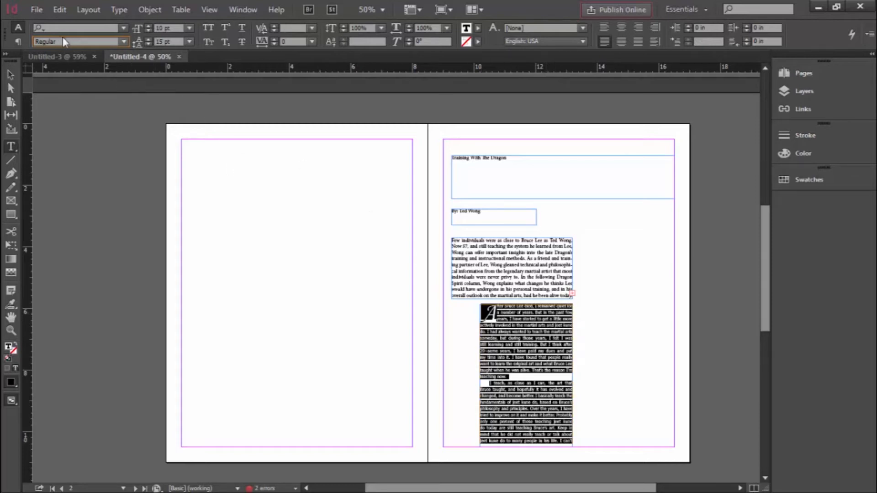
{"action": "left_click", "coordinate": [122, 28]}
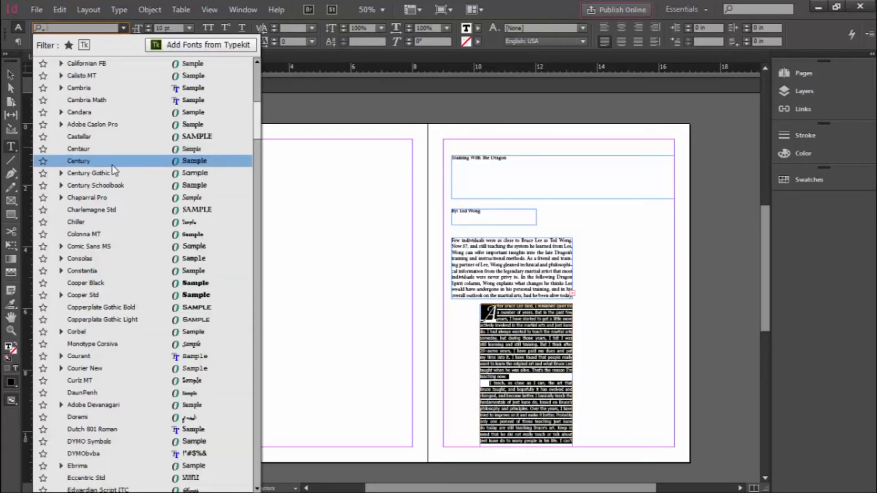
{"action": "scroll", "coordinate": [127, 244], "scroll_direction": "down", "scroll_amount": 4}
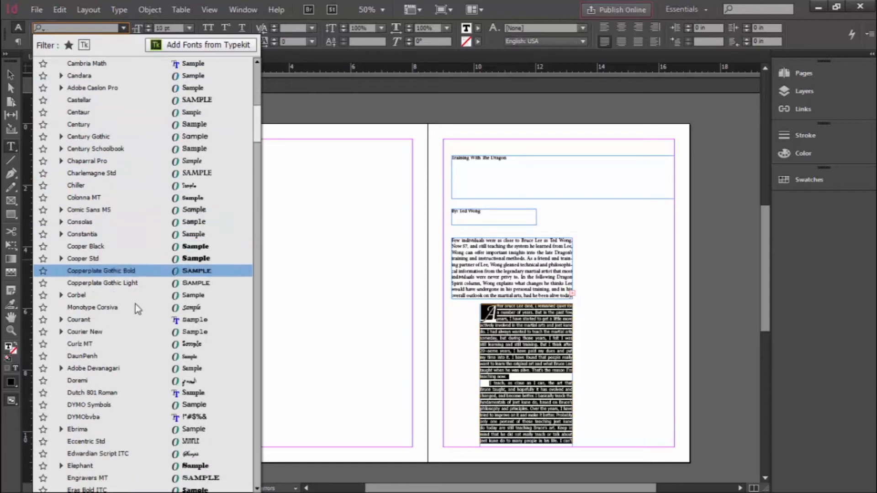
{"action": "scroll", "coordinate": [114, 345], "scroll_direction": "down", "scroll_amount": 7}
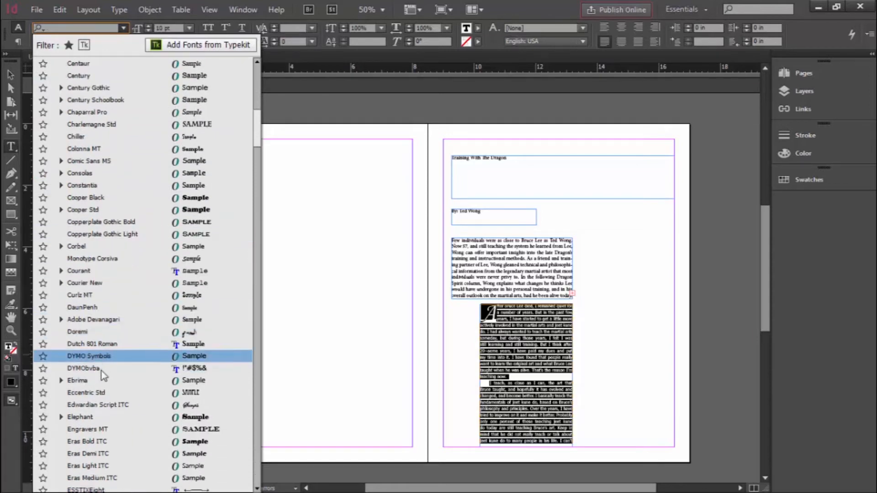
{"action": "scroll", "coordinate": [102, 381], "scroll_direction": "down", "scroll_amount": 4}
{"action": "scroll", "coordinate": [97, 319], "scroll_direction": "up", "scroll_amount": 18}
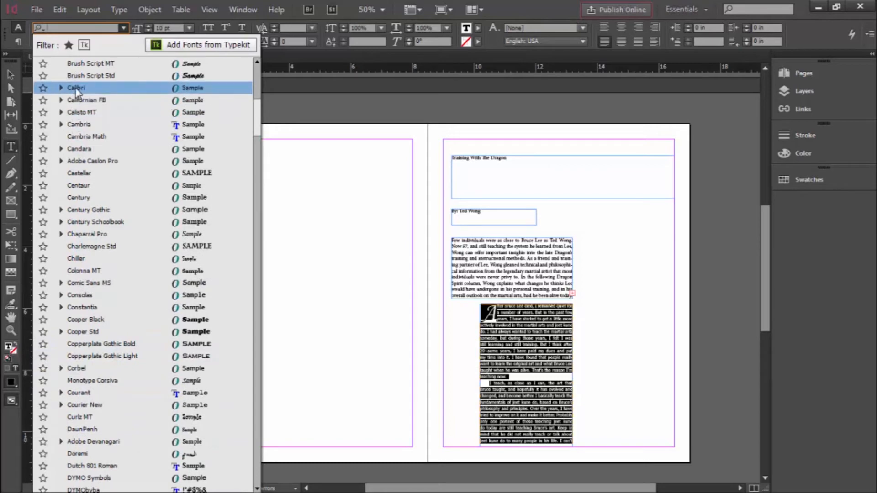
{"action": "left_click", "coordinate": [76, 88]}
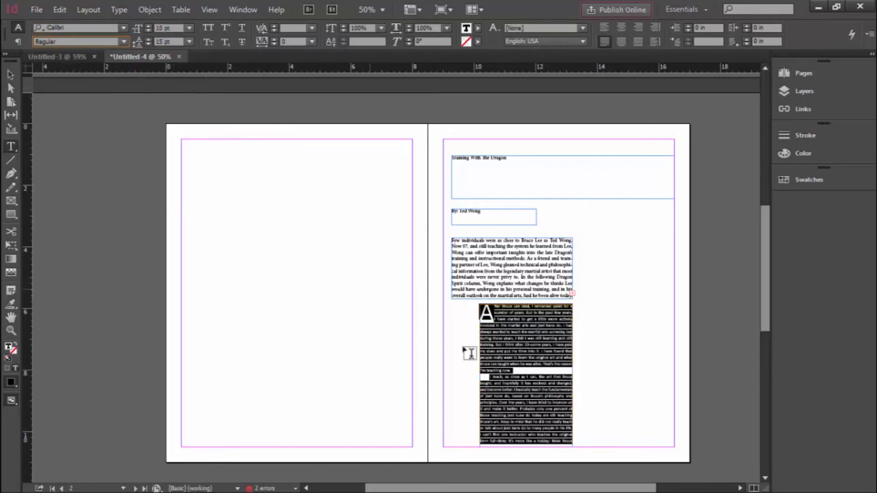
{"action": "left_click", "coordinate": [515, 344]}
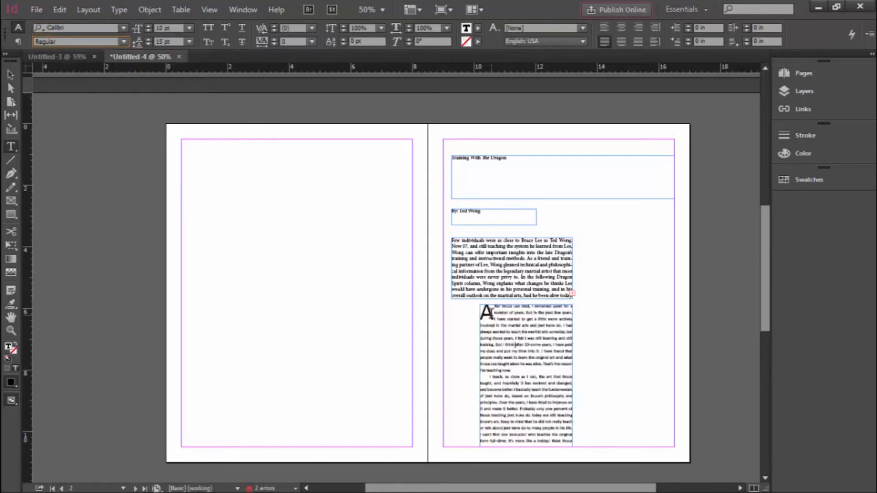
- Change the font of the drop cap A at the start of the body text to Monotype Corsiva
{"action": "left_click_drag", "start_coordinate": [493, 313], "coordinate": [481, 314]}
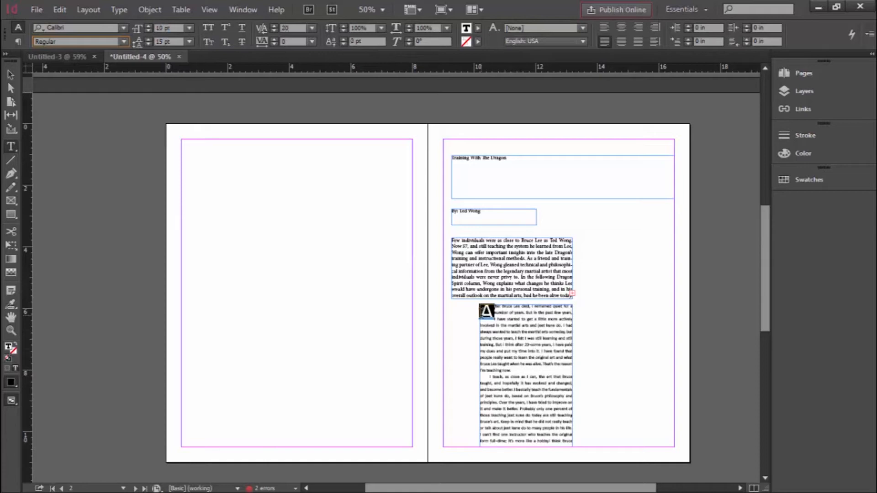
{"action": "left_click", "coordinate": [122, 39]}
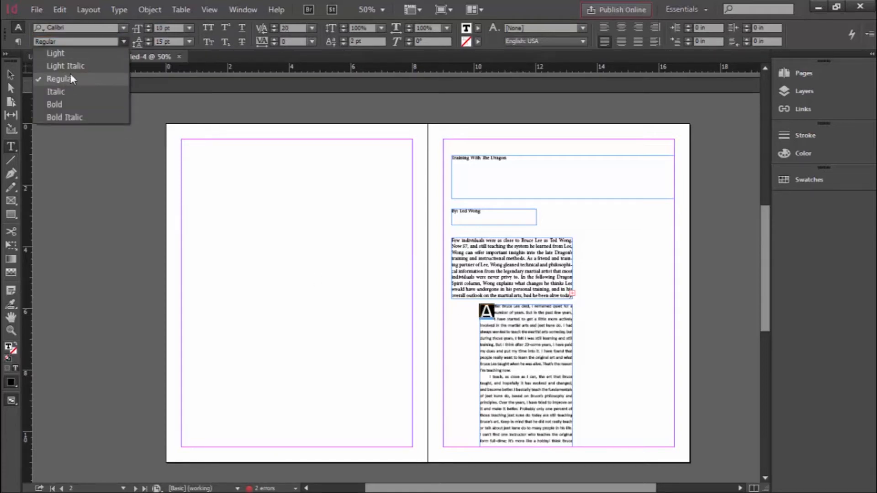
{"action": "left_click", "coordinate": [121, 28]}
{"action": "left_click", "coordinate": [122, 27]}
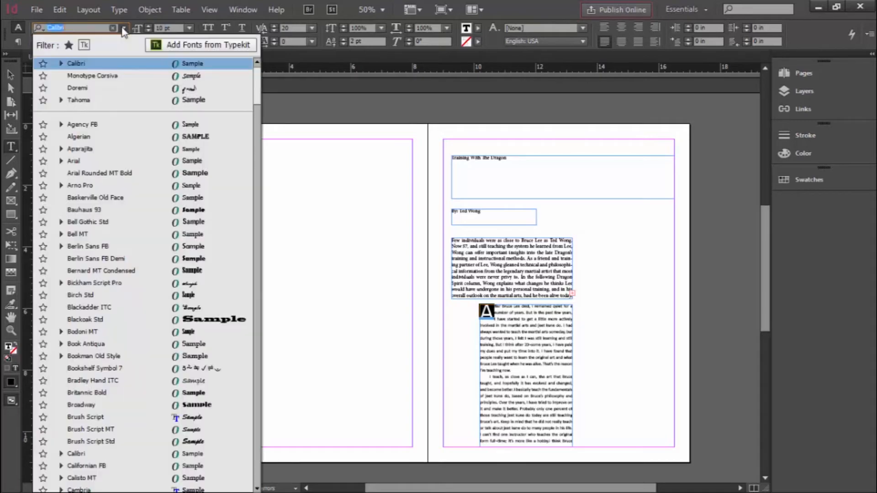
{"action": "left_click", "coordinate": [93, 75]}
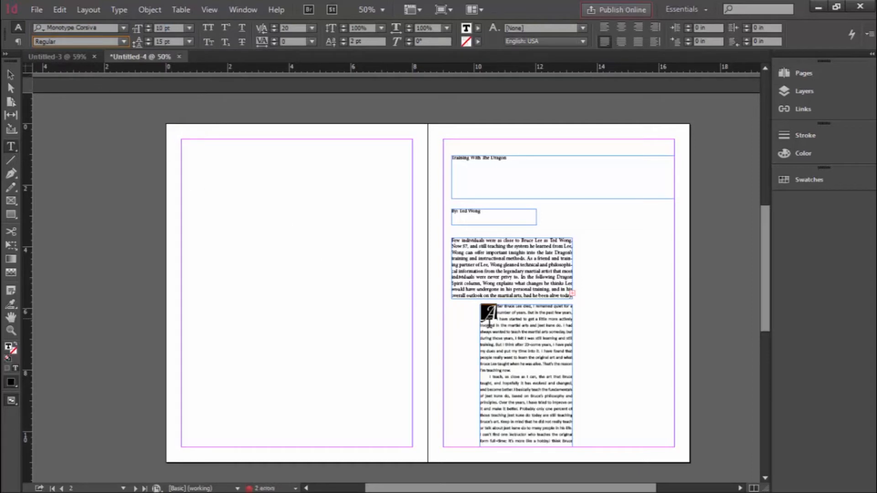
{"action": "left_click", "coordinate": [490, 325]}
- Set the font of all text in the introduction frame to Calibri
{"action": "left_click", "coordinate": [510, 270]}
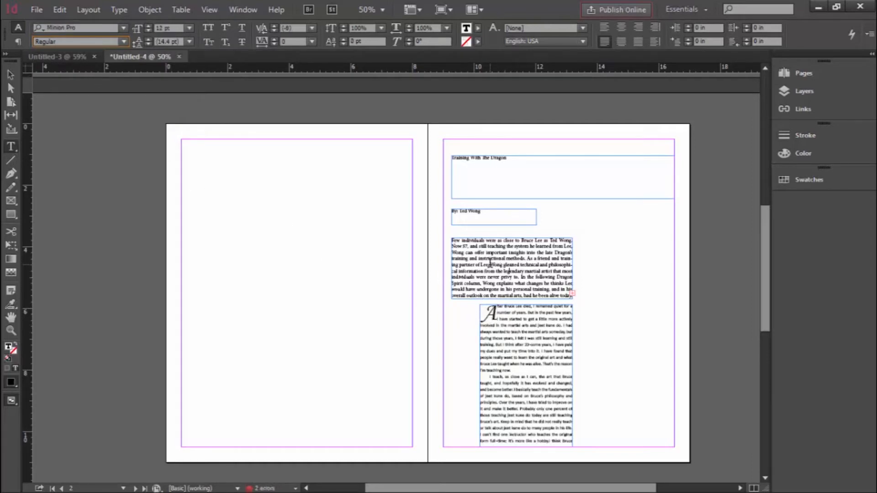
{"action": "key", "text": "ctrl+a"}
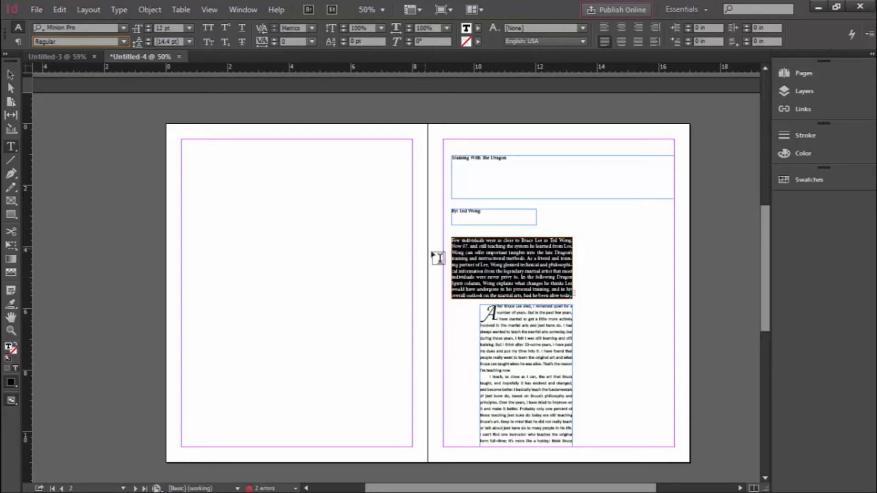
{"action": "left_click", "coordinate": [124, 29]}
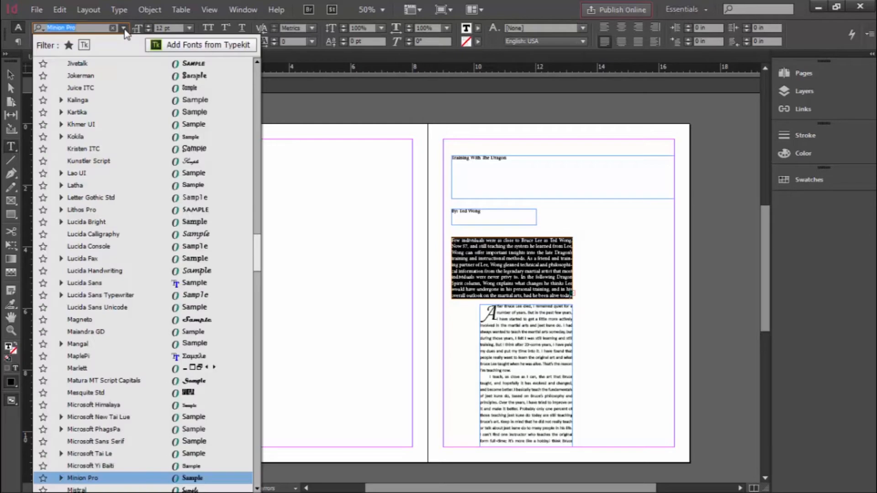
{"action": "left_click_drag", "start_coordinate": [257, 245], "coordinate": [248, 62]}
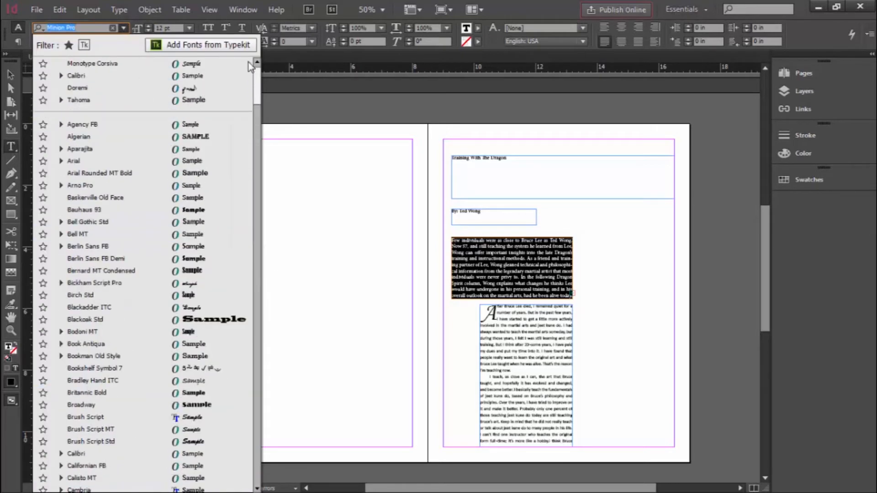
{"action": "left_click", "coordinate": [75, 77]}
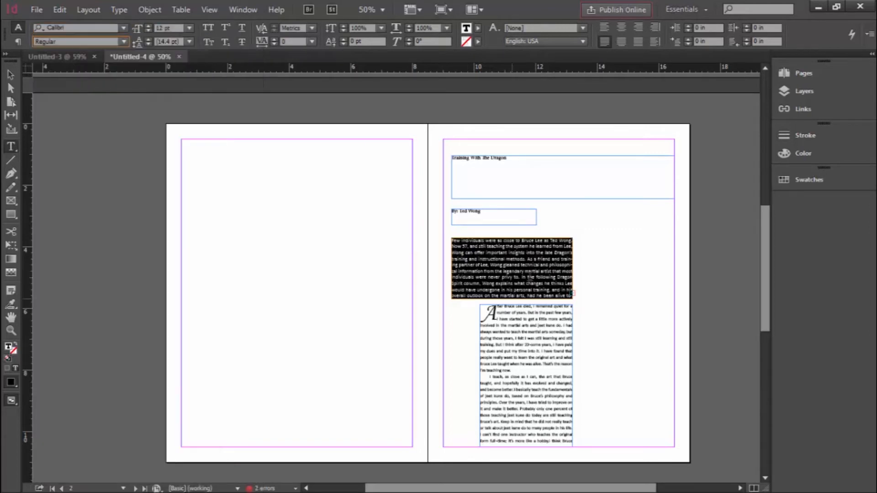
- Set the introduction text to a 10 pt font size with 14 pt leading
{"action": "left_click", "coordinate": [148, 30]}
{"action": "left_click", "coordinate": [149, 30]}
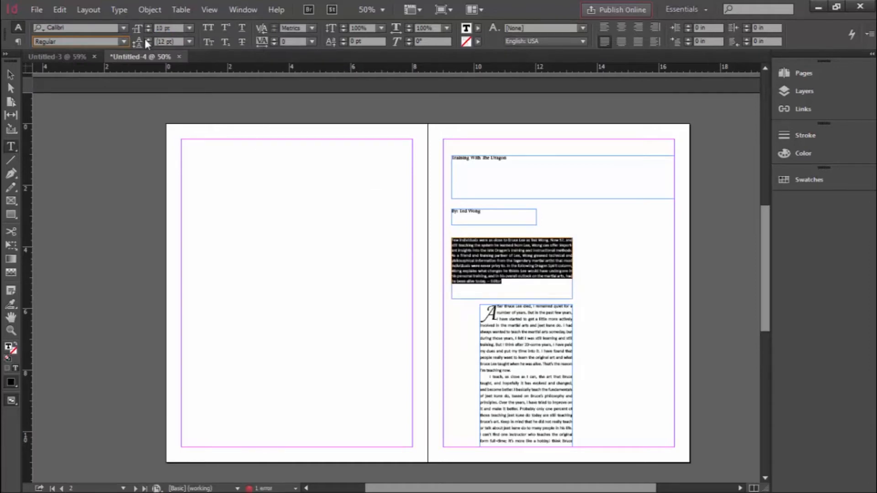
{"action": "left_click", "coordinate": [147, 39]}
{"action": "left_click", "coordinate": [146, 39]}
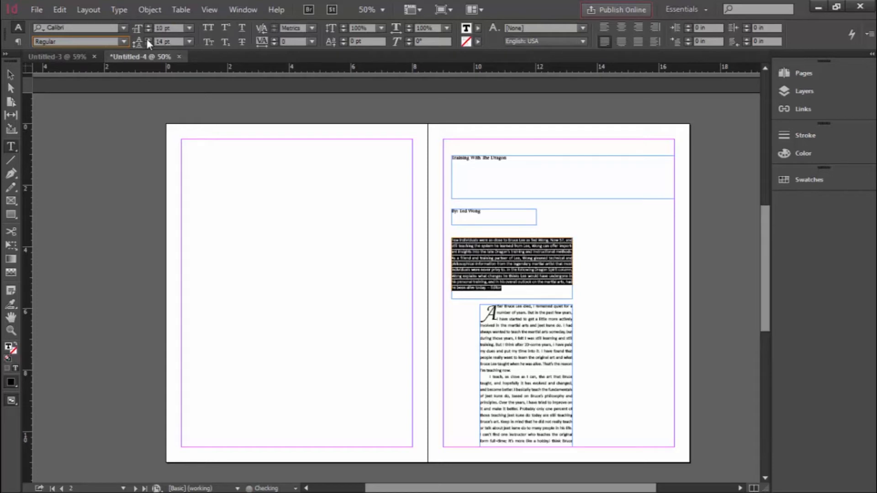
{"action": "left_click", "coordinate": [329, 306]}
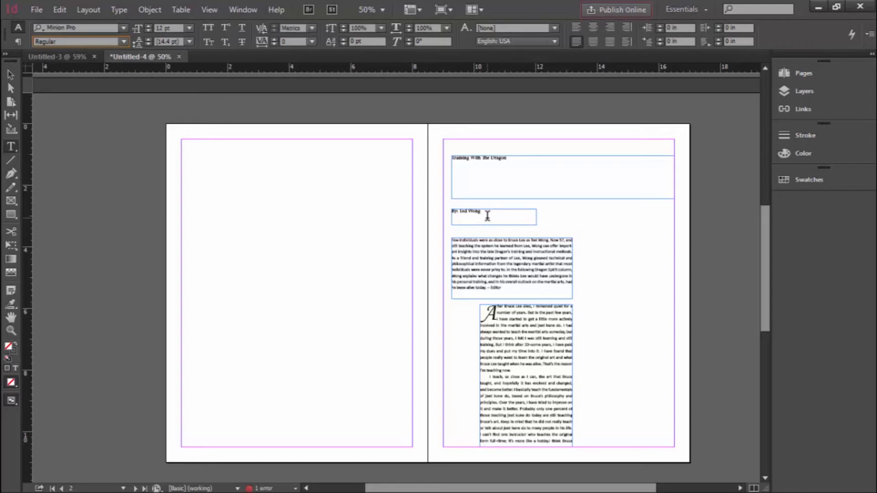
- Format the byline text in Calibri with the Bold style
{"action": "key", "text": "ctrl+1"}
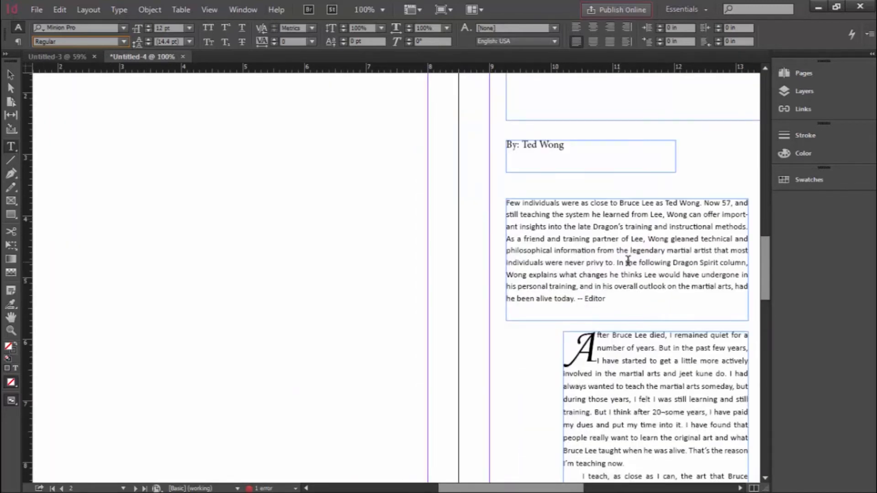
{"action": "left_click_drag", "start_coordinate": [576, 144], "coordinate": [479, 144]}
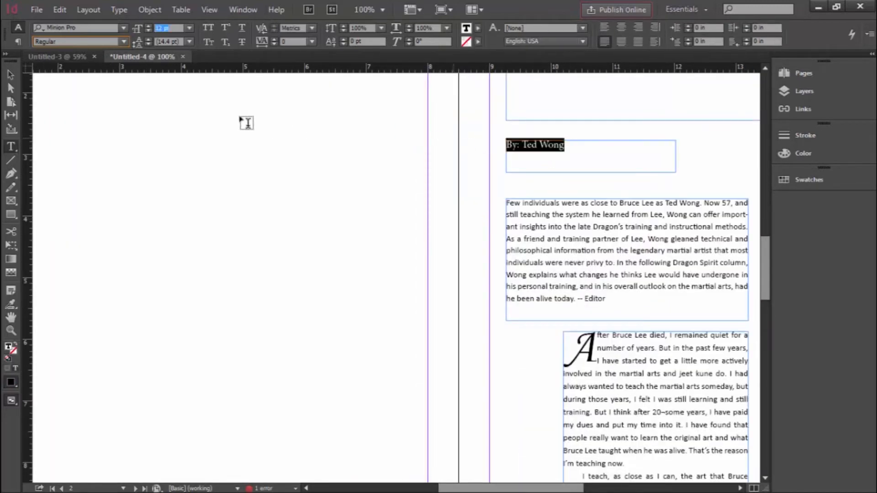
{"action": "left_click", "coordinate": [122, 26]}
{"action": "left_click_drag", "start_coordinate": [257, 261], "coordinate": [248, 51]}
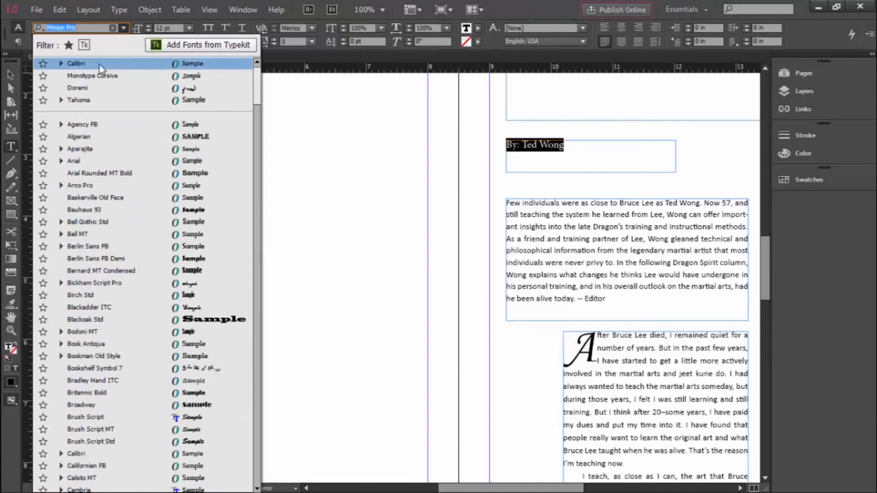
{"action": "left_click", "coordinate": [132, 64]}
{"action": "left_click", "coordinate": [124, 41]}
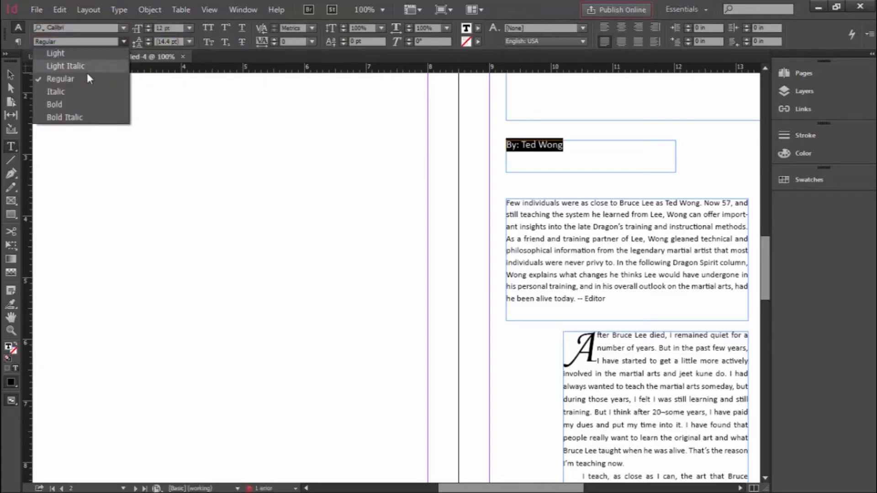
{"action": "left_click", "coordinate": [52, 104]}
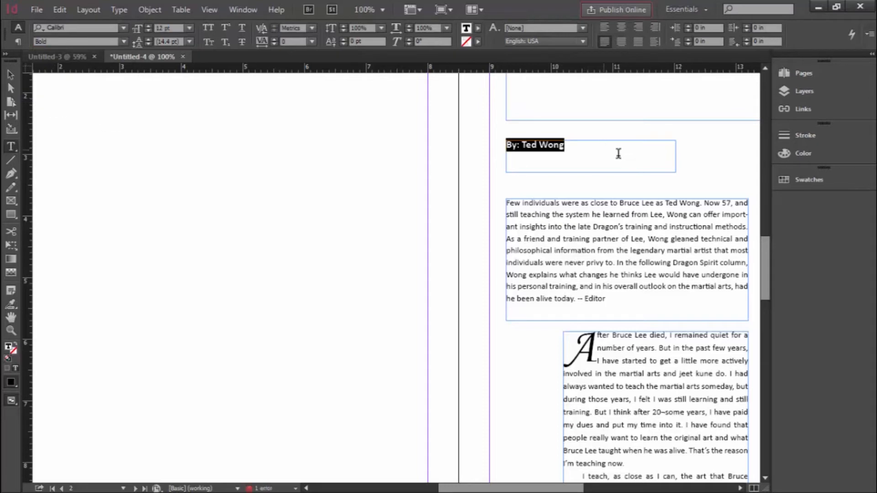
{"action": "left_click", "coordinate": [597, 158]}
- Apply the Bold Italic style to the whole introduction paragraph
{"action": "scroll", "coordinate": [608, 189], "scroll_direction": "up", "scroll_amount": 3}
{"action": "scroll", "coordinate": [610, 189], "scroll_direction": "down", "scroll_amount": 3}
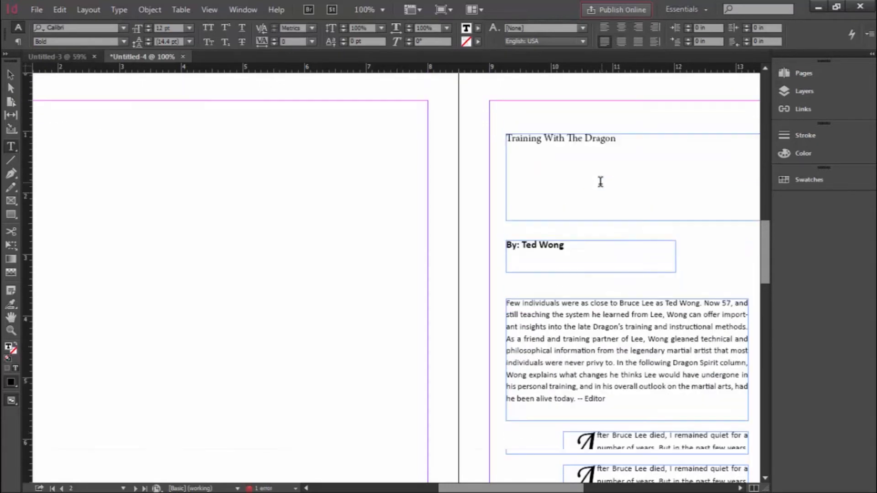
{"action": "left_click_drag", "start_coordinate": [607, 299], "coordinate": [479, 195]}
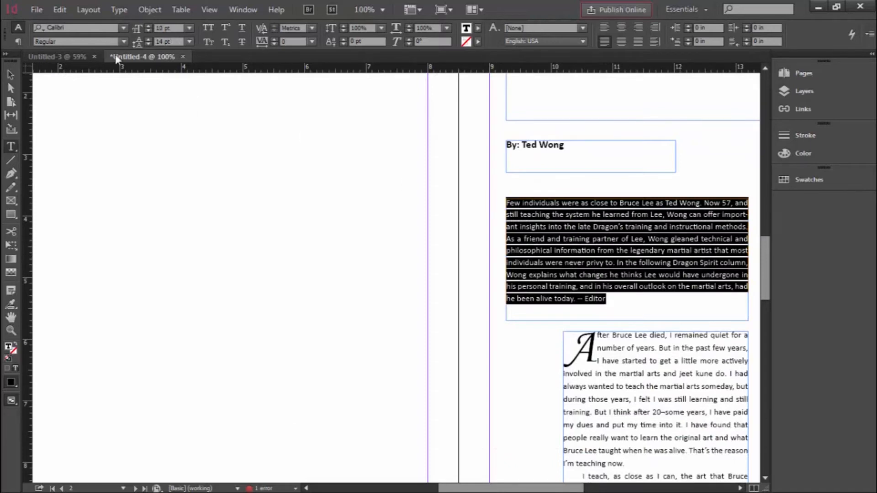
{"action": "left_click", "coordinate": [121, 41]}
{"action": "left_click", "coordinate": [63, 117]}
{"action": "left_click", "coordinate": [516, 314]}
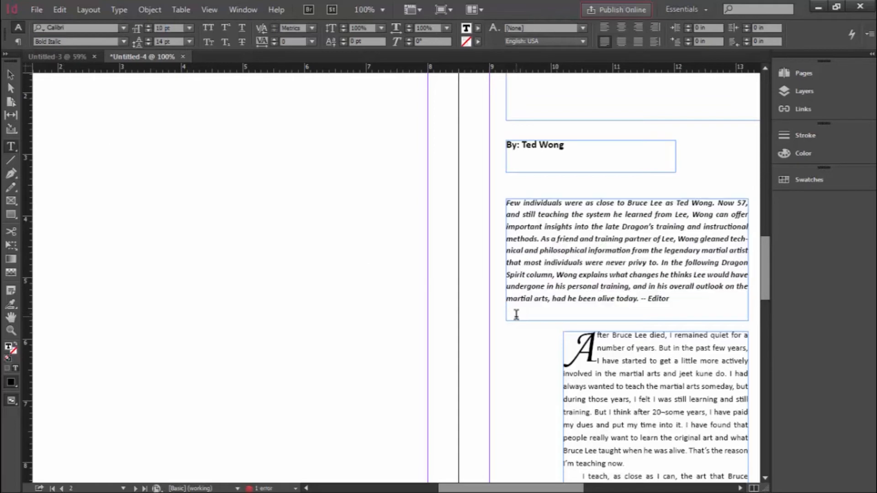
- Set the "Training With The Dragon" title text to a 36 pt font size
{"action": "scroll", "coordinate": [667, 261], "scroll_direction": "up", "scroll_amount": 5}
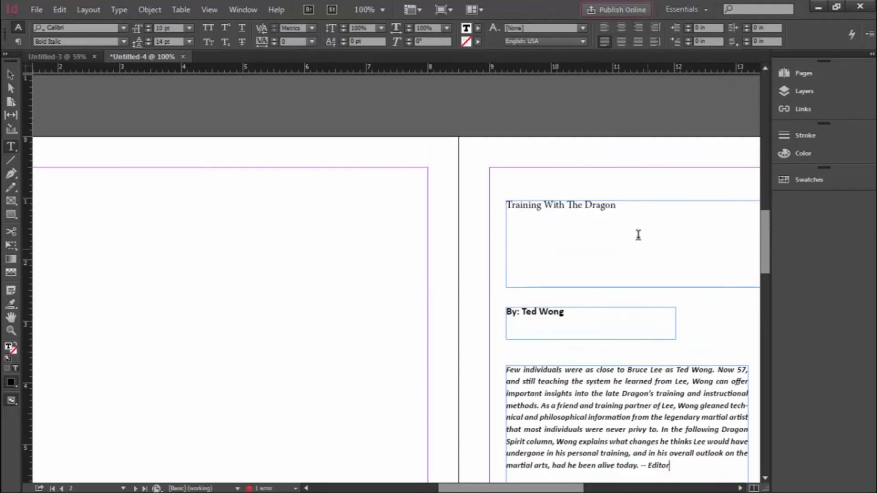
{"action": "left_click_drag", "start_coordinate": [622, 210], "coordinate": [490, 215]}
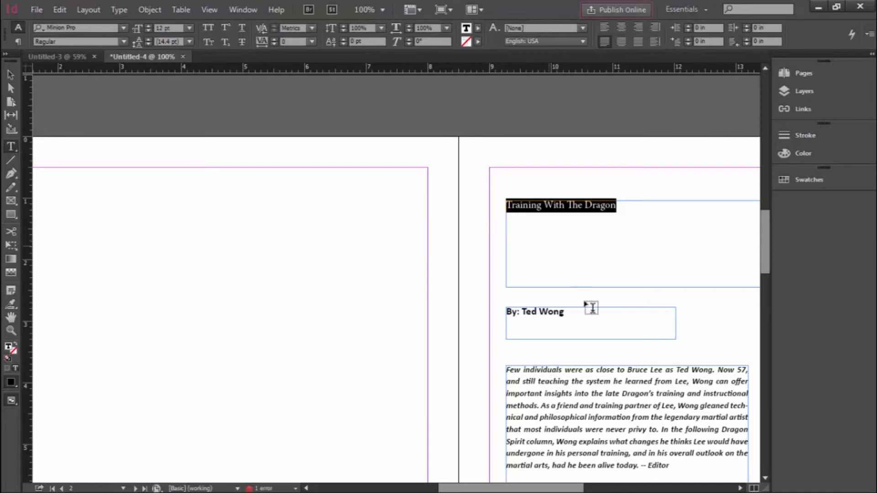
{"action": "left_click", "coordinate": [556, 262]}
{"action": "left_click", "coordinate": [580, 249]}
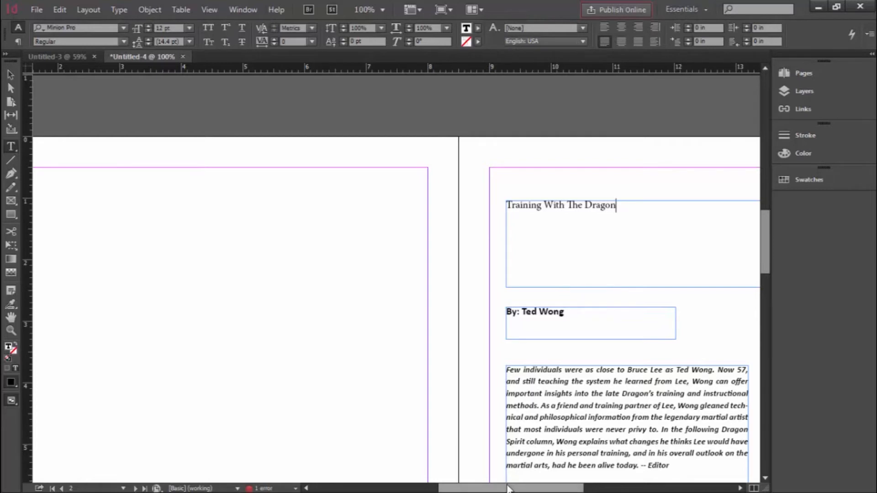
{"action": "left_click_drag", "start_coordinate": [505, 484], "coordinate": [565, 485]}
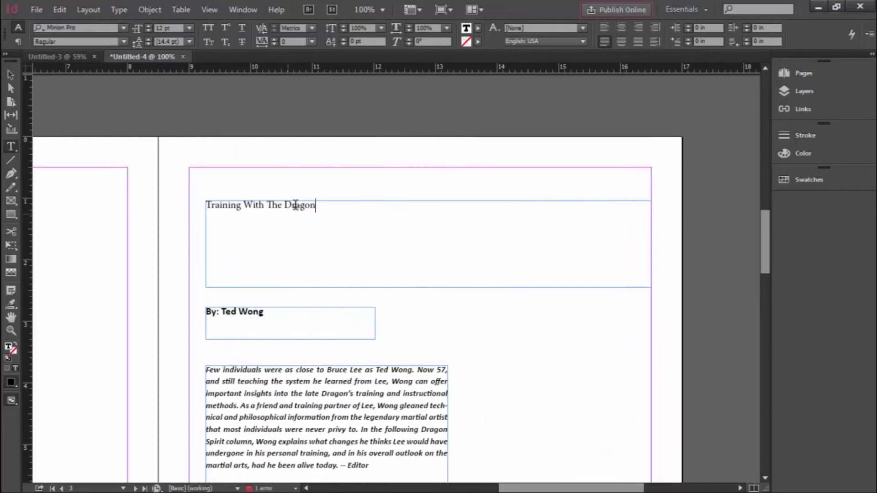
{"action": "left_click_drag", "start_coordinate": [316, 206], "coordinate": [201, 207]}
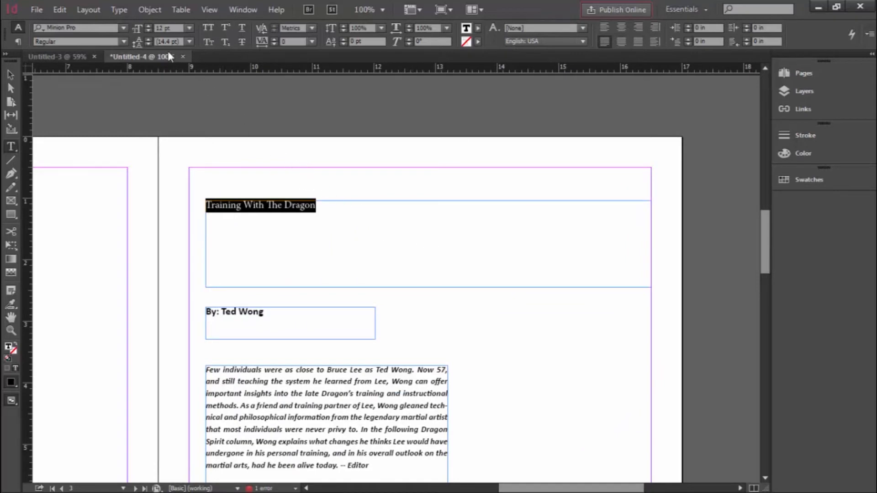
{"action": "left_click", "coordinate": [187, 28]}
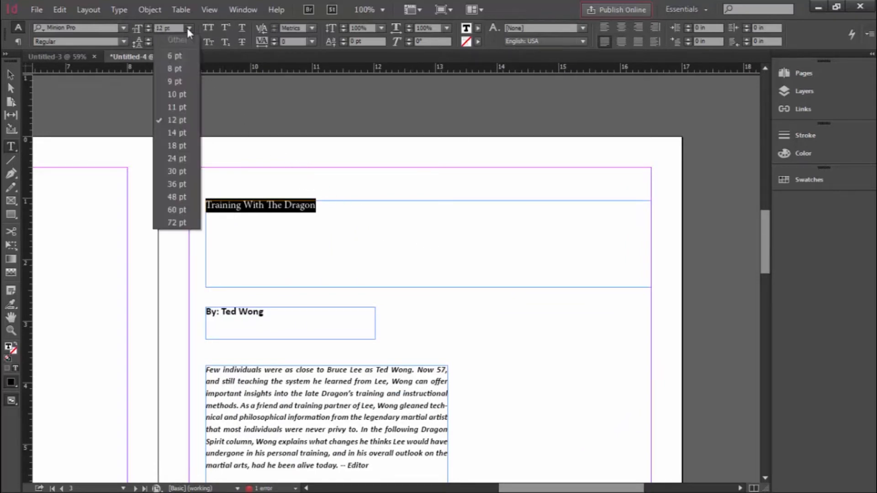
{"action": "left_click", "coordinate": [174, 185]}
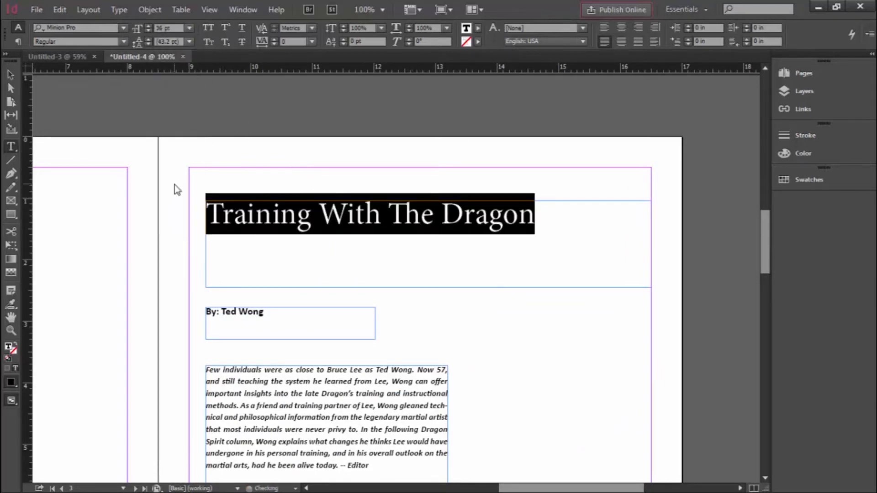
- Try the Ravie font on the selected article title
{"action": "left_click", "coordinate": [123, 28]}
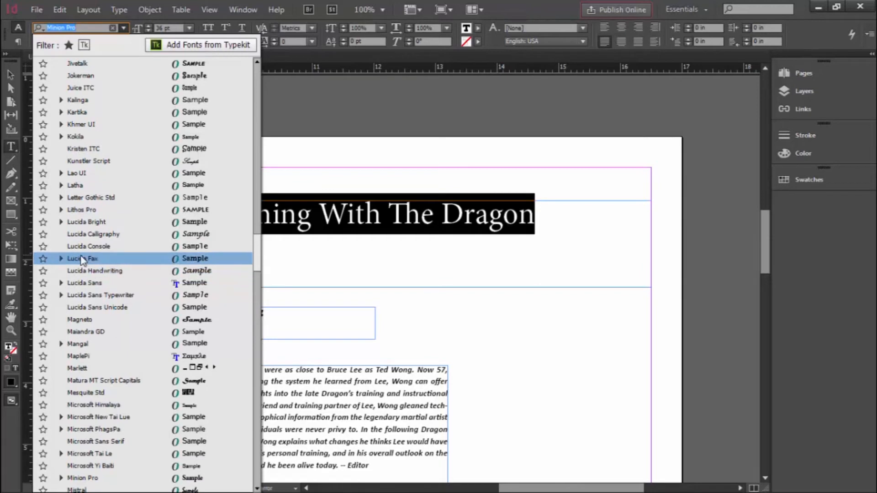
{"action": "scroll", "coordinate": [89, 403], "scroll_direction": "down", "scroll_amount": 6}
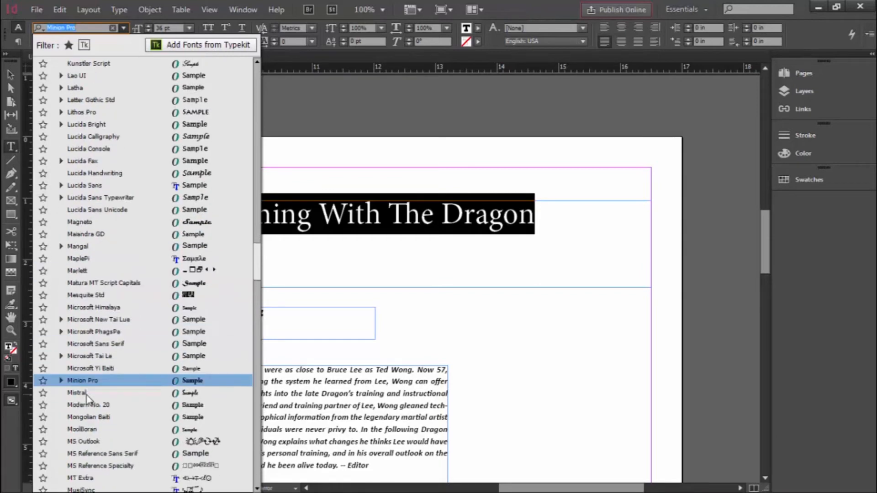
{"action": "scroll", "coordinate": [90, 391], "scroll_direction": "down", "scroll_amount": 5}
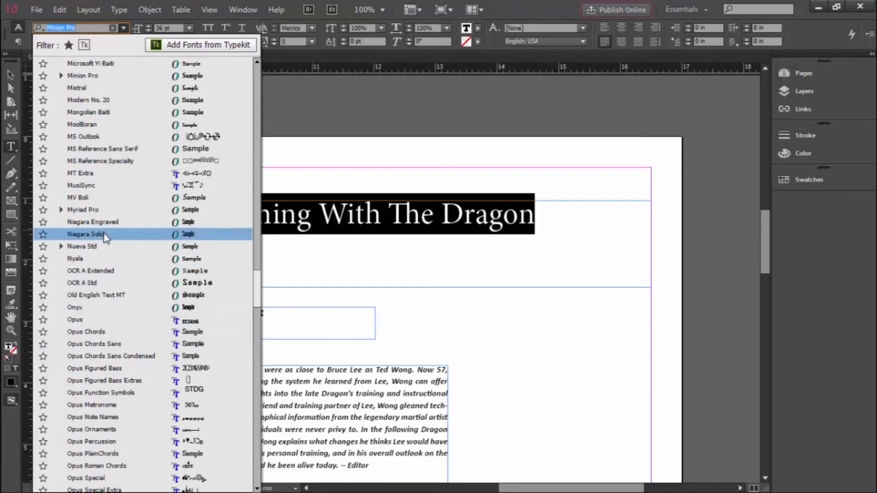
{"action": "scroll", "coordinate": [99, 373], "scroll_direction": "down", "scroll_amount": 2}
{"action": "scroll", "coordinate": [97, 373], "scroll_direction": "down", "scroll_amount": 6}
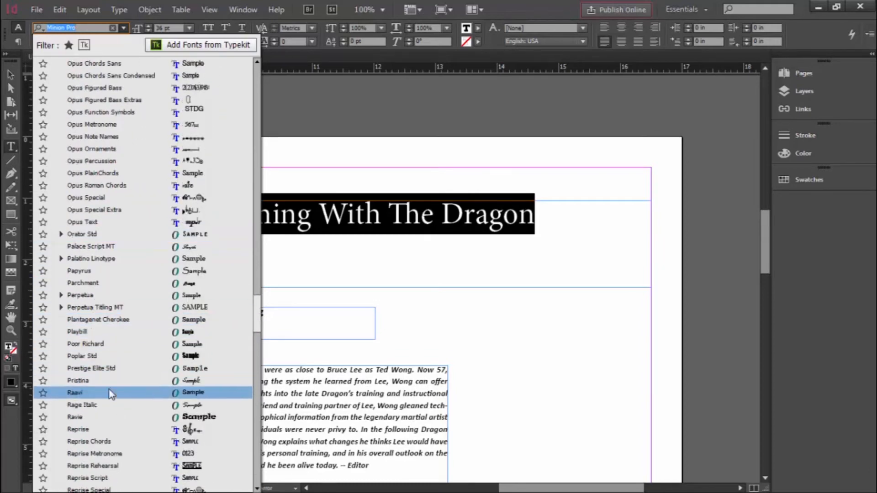
{"action": "scroll", "coordinate": [108, 339], "scroll_direction": "down", "scroll_amount": 1}
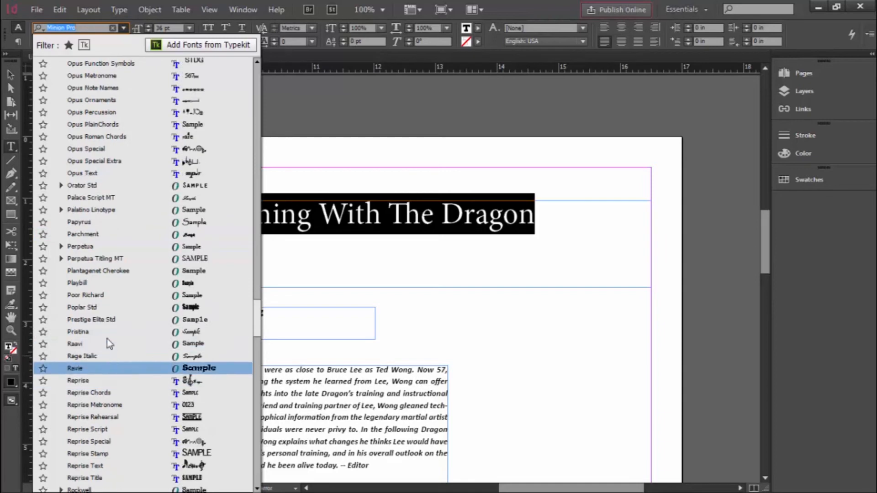
{"action": "left_click", "coordinate": [89, 369]}
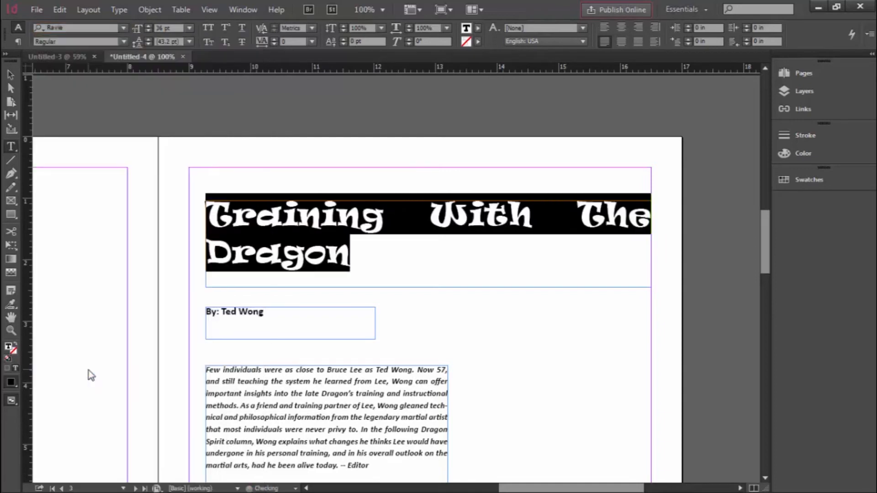
- Change the font of the article title to Calisto MT
{"action": "left_click", "coordinate": [123, 28]}
{"action": "scroll", "coordinate": [96, 404], "scroll_direction": "down", "scroll_amount": 3}
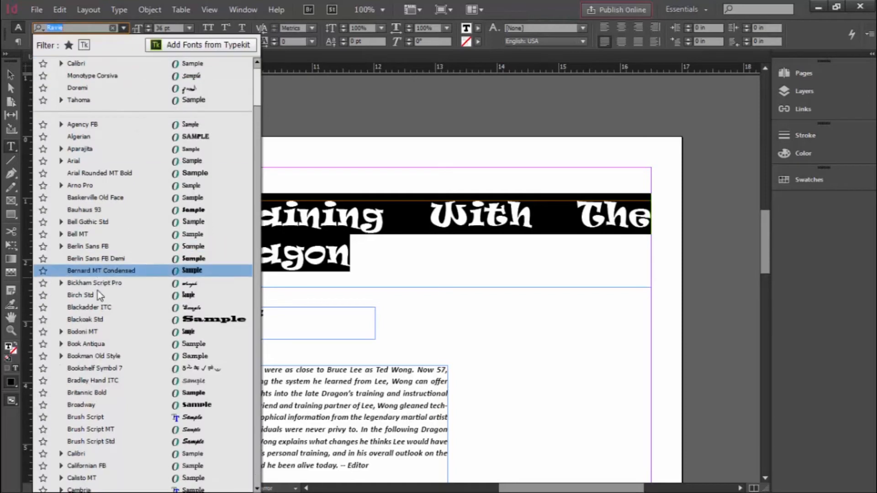
{"action": "scroll", "coordinate": [97, 404], "scroll_direction": "down", "scroll_amount": 2}
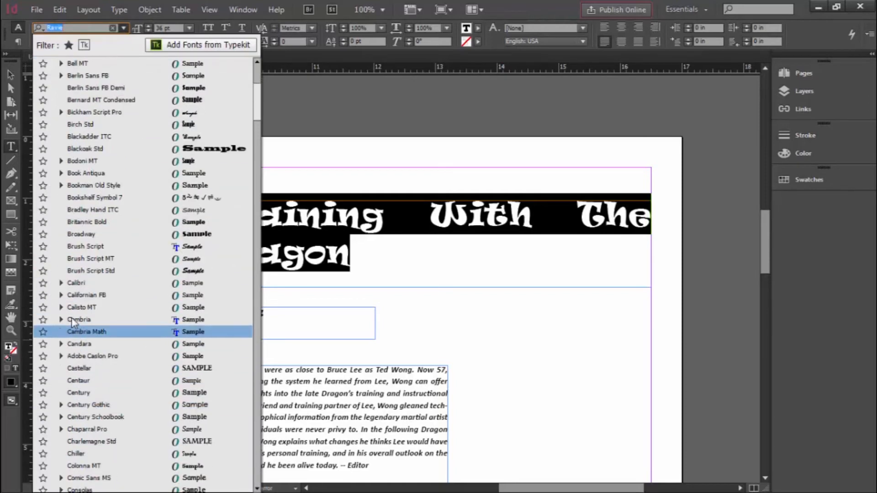
{"action": "left_click", "coordinate": [81, 308]}
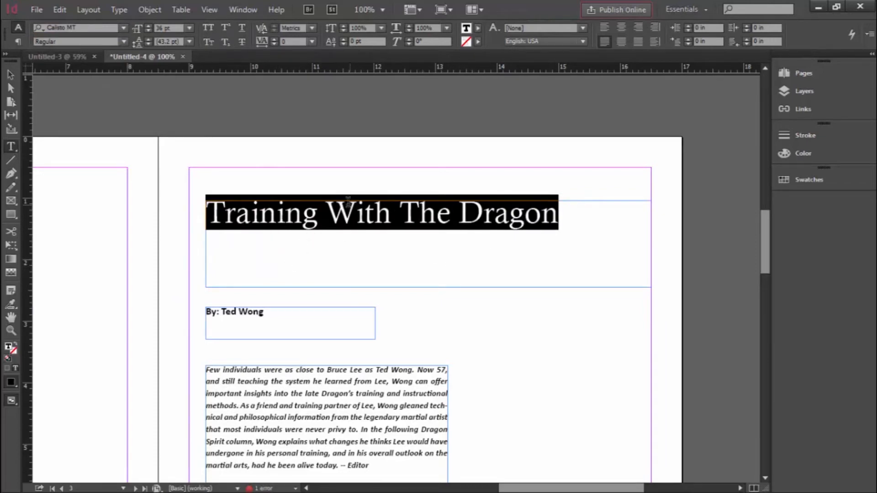
- Apply the Bold style to the article title text
{"action": "scroll", "coordinate": [304, 372], "scroll_direction": "down", "scroll_amount": 5}
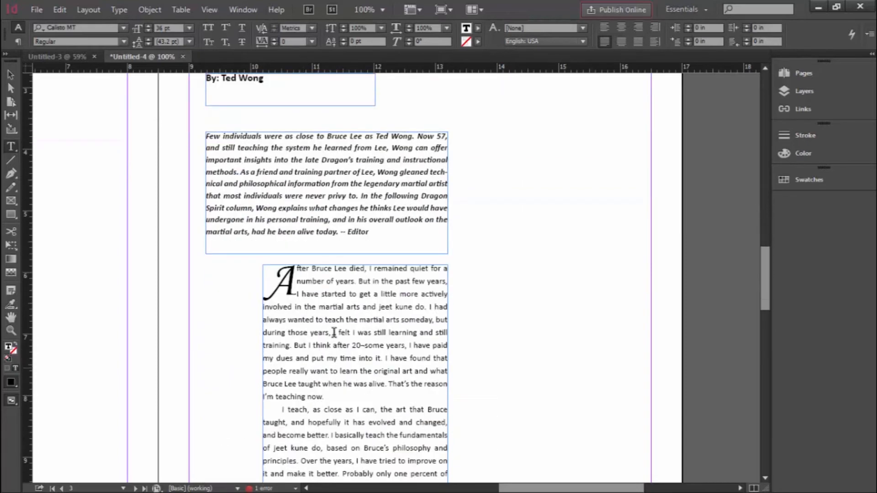
{"action": "scroll", "coordinate": [366, 356], "scroll_direction": "up", "scroll_amount": 7}
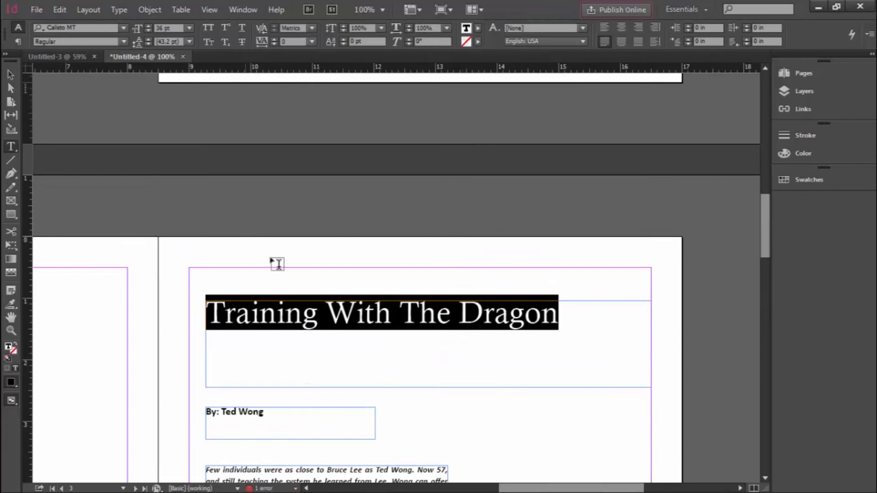
{"action": "left_click", "coordinate": [122, 42]}
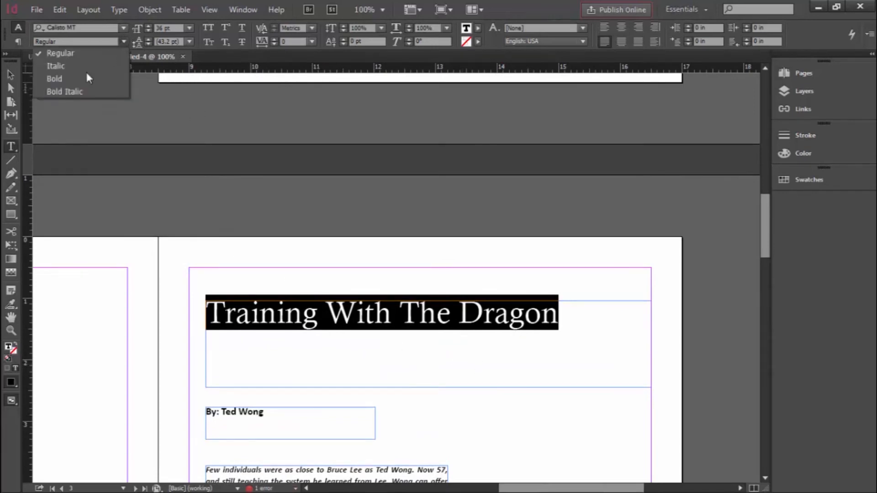
{"action": "left_click", "coordinate": [61, 81]}
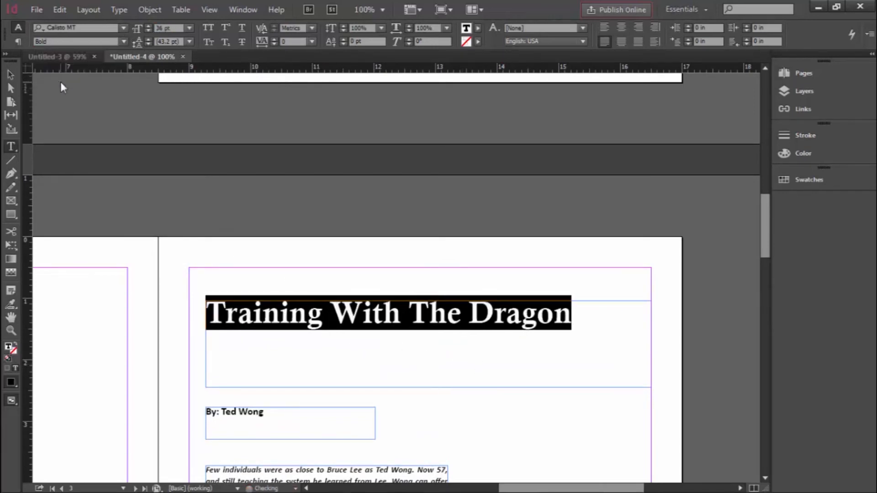
{"action": "left_click", "coordinate": [357, 352]}
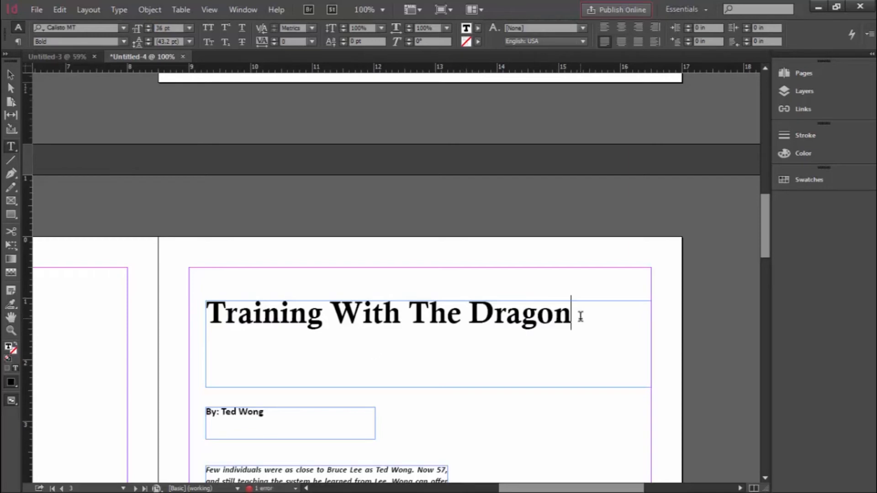
- Shrink the title frame to about 6.08 by 0.6 in and move it down against the right page margin
{"action": "left_click_drag", "start_coordinate": [578, 315], "coordinate": [205, 322]}
{"action": "left_click", "coordinate": [271, 359]}
{"action": "left_click", "coordinate": [9, 76]}
{"action": "mouse_move", "coordinate": [451, 315]}
{"action": "left_mouse_down"}
{"action": "mouse_move", "coordinate": [470, 335]}
{"action": "mouse_move", "coordinate": [439, 319]}
{"action": "left_mouse_up"}
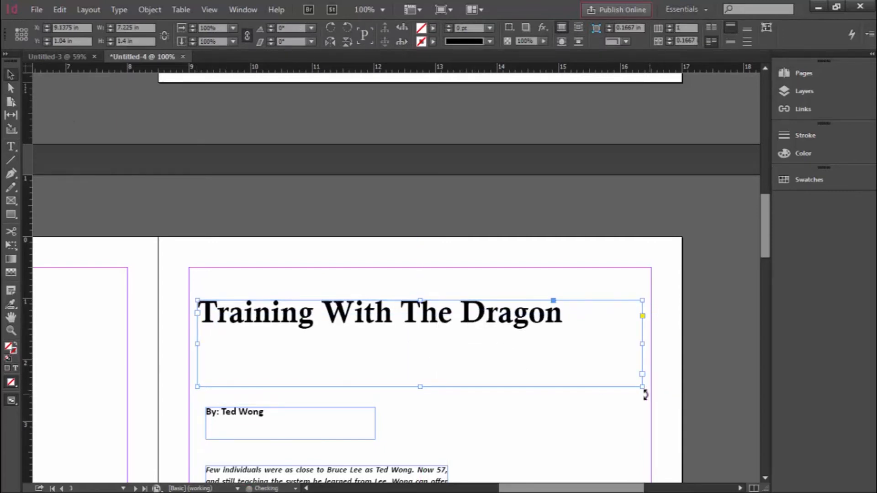
{"action": "left_click_drag", "start_coordinate": [640, 385], "coordinate": [573, 338]}
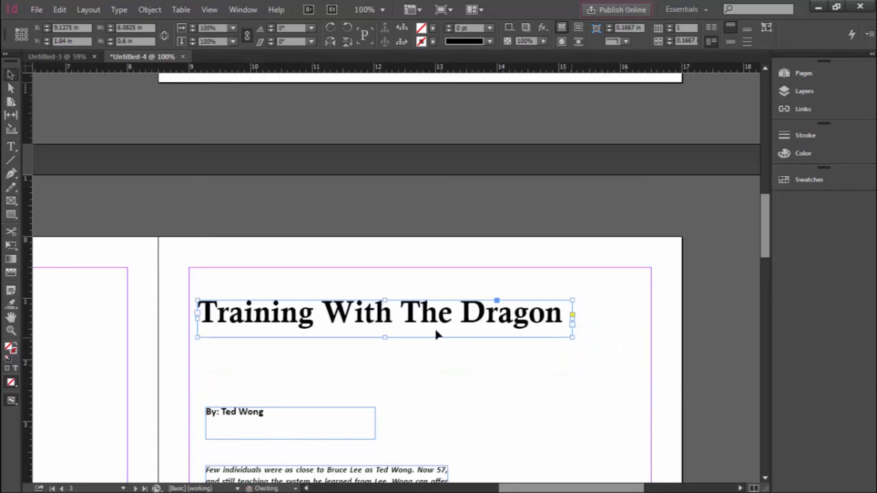
{"action": "left_click_drag", "start_coordinate": [352, 320], "coordinate": [427, 337]}
{"action": "mouse_move", "coordinate": [484, 337]}
{"action": "left_mouse_down"}
{"action": "mouse_move", "coordinate": [485, 361]}
{"action": "mouse_move", "coordinate": [486, 352]}
{"action": "left_mouse_up"}
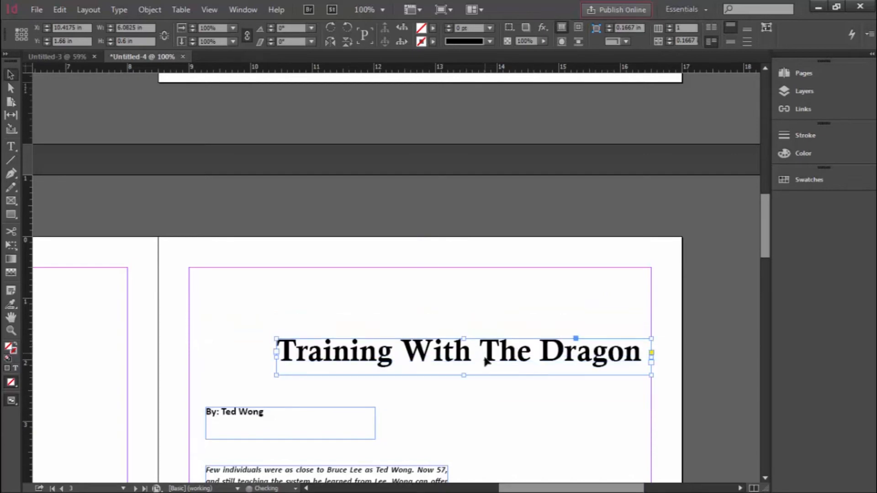
{"action": "left_click", "coordinate": [268, 369]}
- Shrink the byline frame to fit its text and place it directly below the title, aligned with the title's left edge
{"action": "left_click_drag", "start_coordinate": [767, 228], "coordinate": [763, 262]}
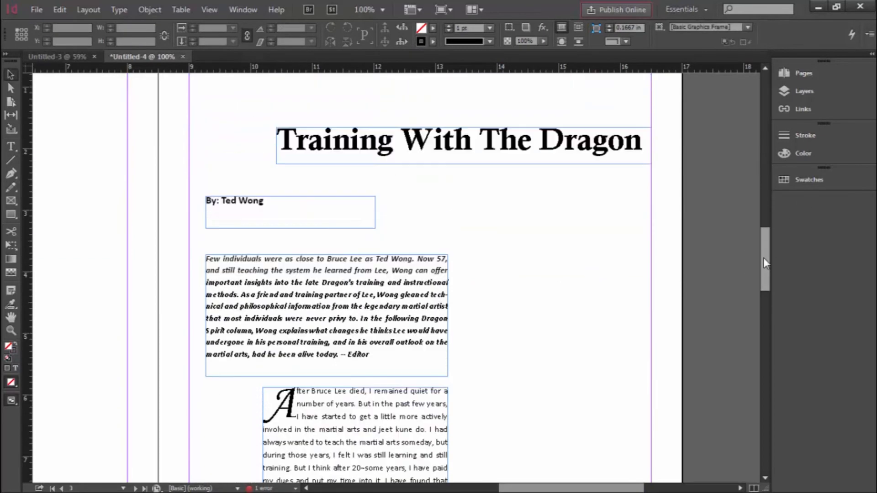
{"action": "left_click", "coordinate": [254, 205]}
{"action": "left_click_drag", "start_coordinate": [373, 228], "coordinate": [304, 171]}
{"action": "left_click", "coordinate": [318, 212]}
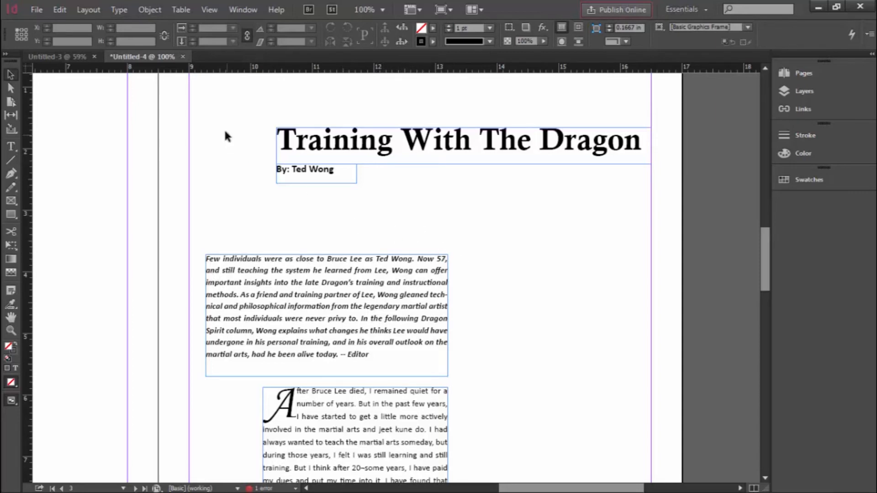
- Turn on Overprint Preview and show the whole spread at 50% zoom
{"action": "left_click", "coordinate": [207, 10]}
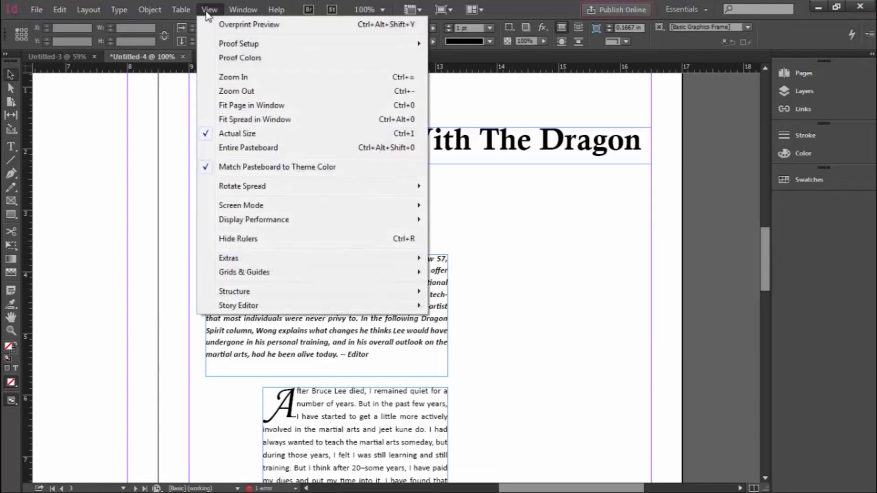
{"action": "left_click", "coordinate": [250, 25]}
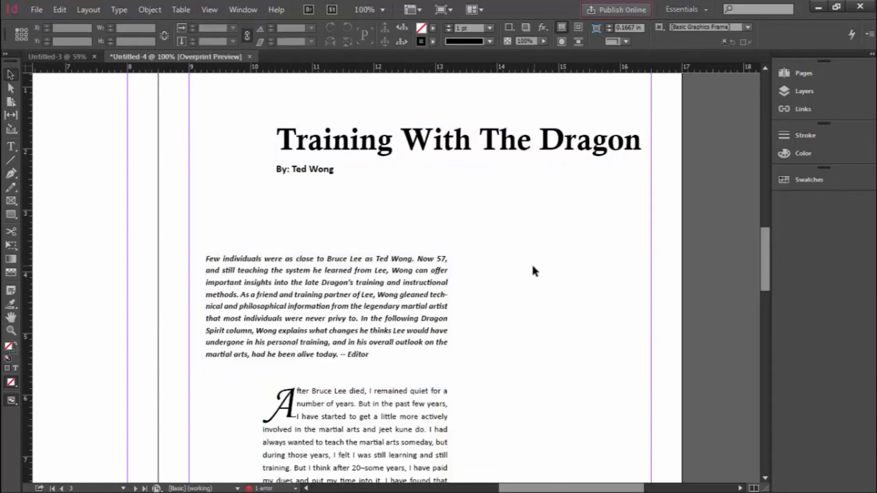
{"action": "key", "text": "ctrl+minus"}
{"action": "key", "text": "ctrl+minus"}
{"action": "key", "text": "ctrl+minus"}
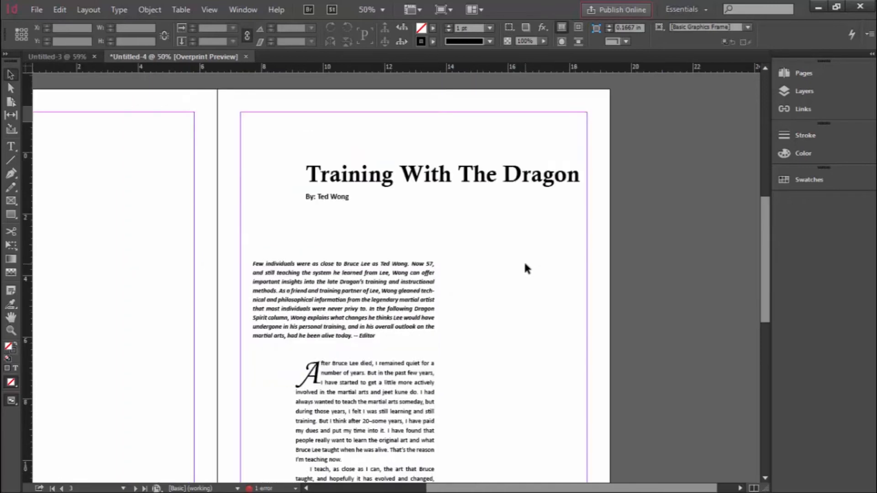
{"action": "key", "text": "ctrl+equal"}
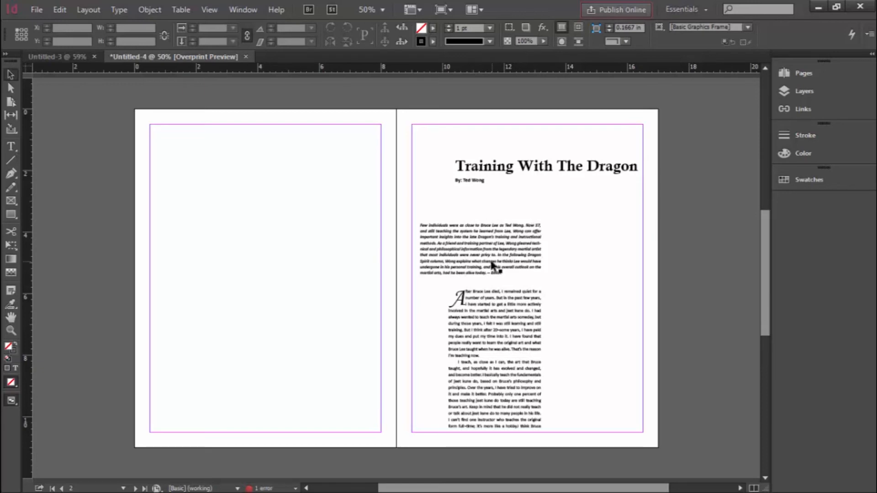
- Draw an empty text frame about 1.35 by 1.15 in to the right of the body column and select it
{"action": "left_click", "coordinate": [502, 307]}
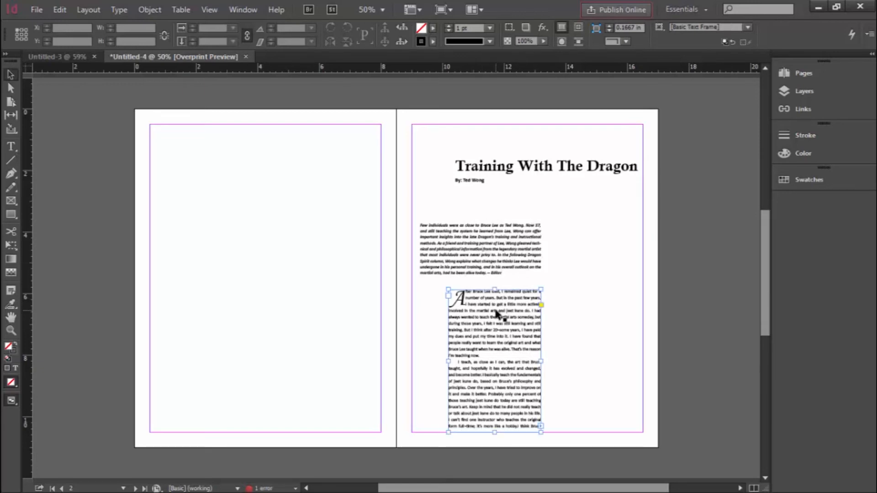
{"action": "left_click", "coordinate": [11, 146]}
{"action": "left_click_drag", "start_coordinate": [579, 293], "coordinate": [622, 328]}
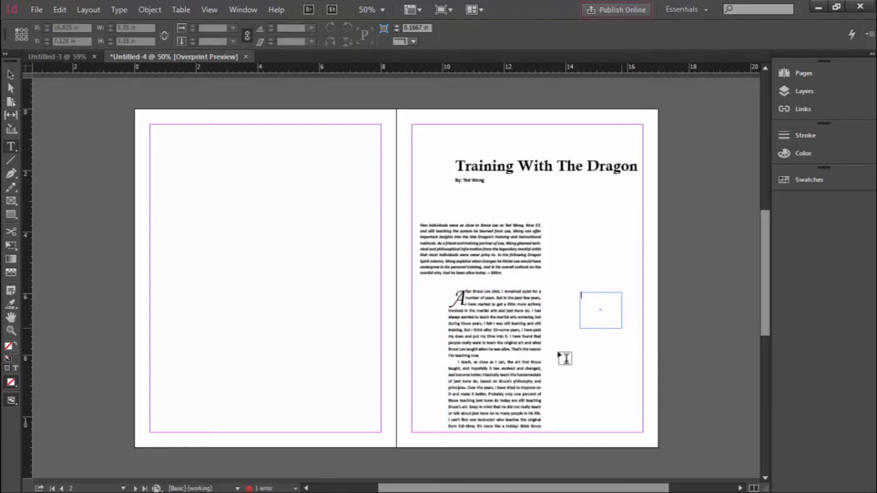
{"action": "left_click", "coordinate": [9, 77]}
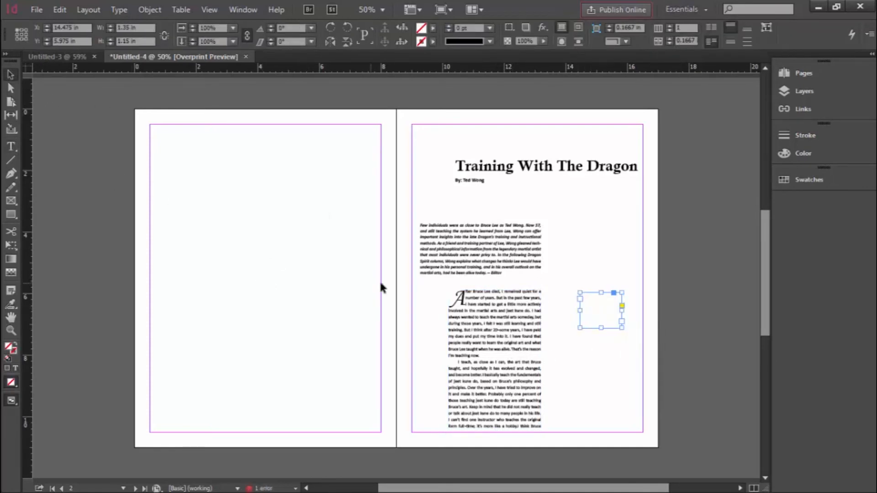
{"action": "left_click", "coordinate": [331, 308]}
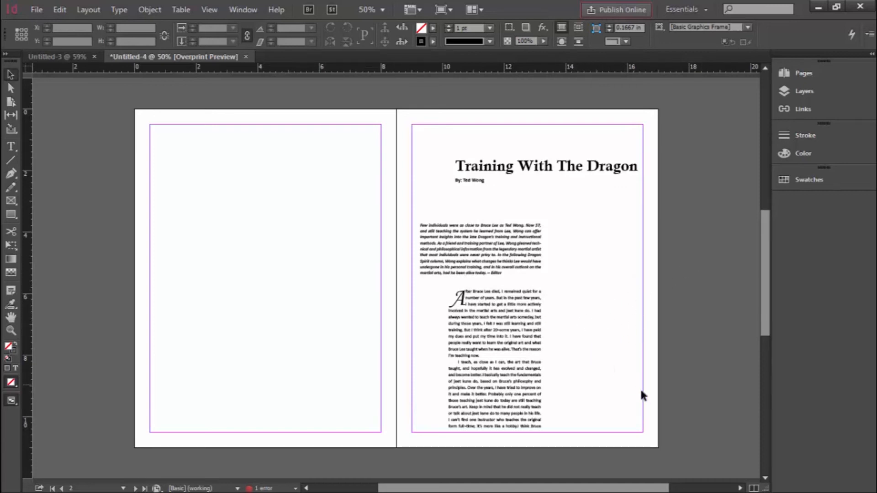
{"action": "left_click_drag", "start_coordinate": [650, 408], "coordinate": [556, 227]}
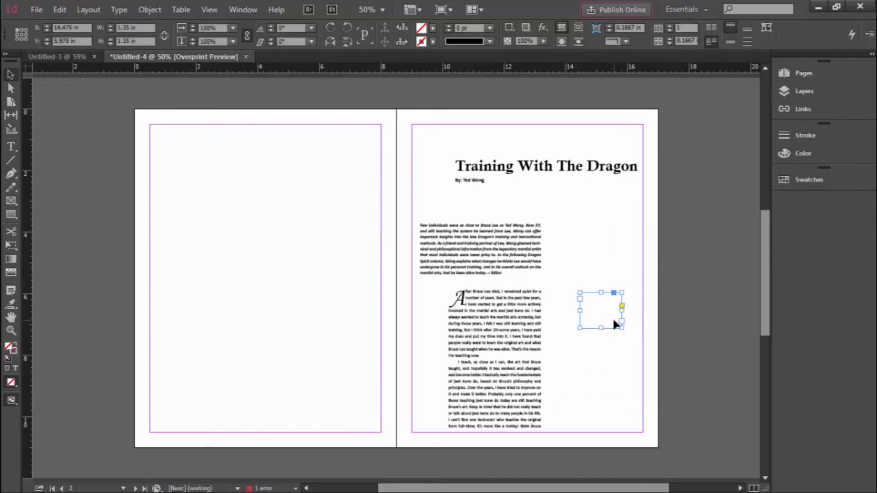
- Deselect the empty text frame and turn off Overprint Preview for the spread
{"action": "left_click", "coordinate": [292, 329]}
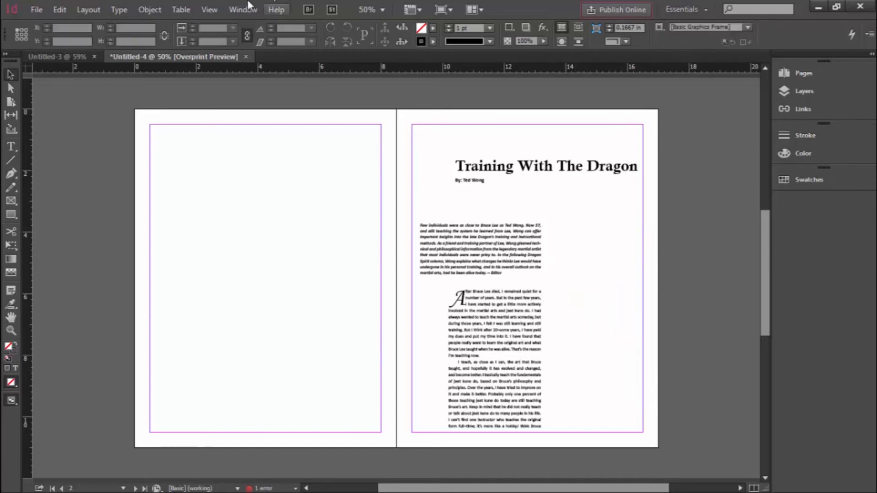
{"action": "left_click", "coordinate": [209, 11]}
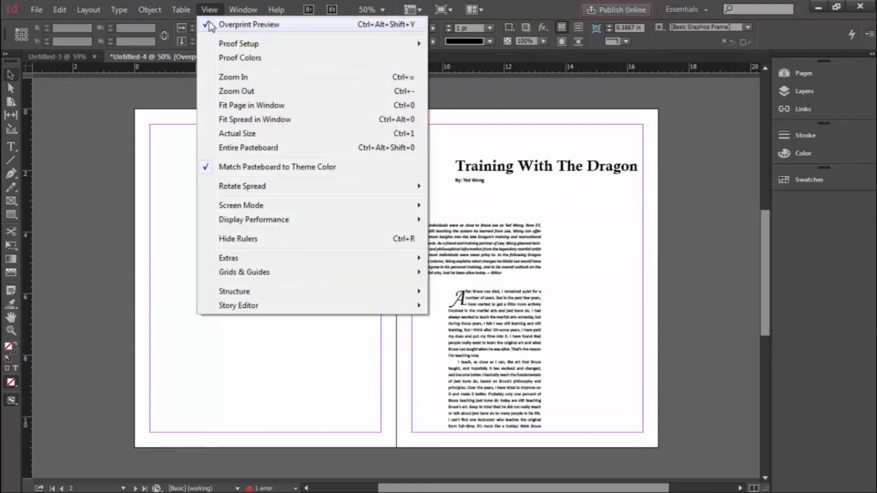
{"action": "left_click", "coordinate": [206, 27]}
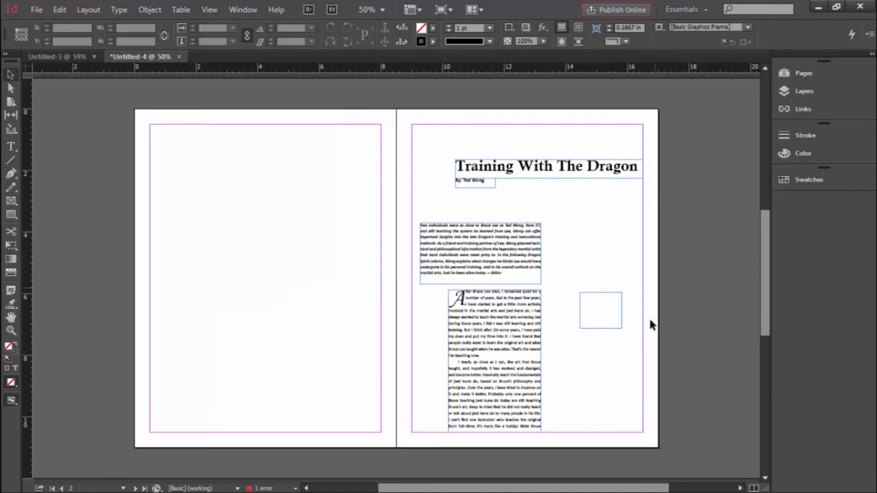
- Select the small empty text frame to the right of the body column and delete it
{"action": "left_click", "coordinate": [600, 295]}
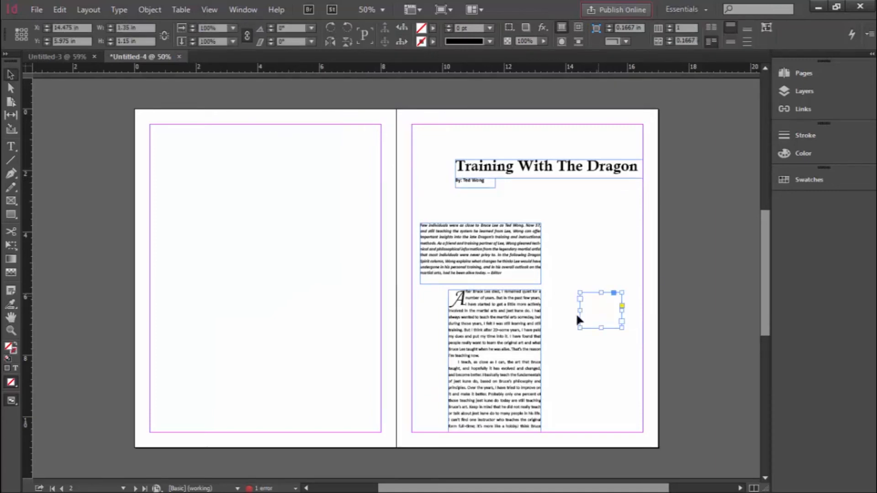
{"action": "left_click", "coordinate": [341, 330]}
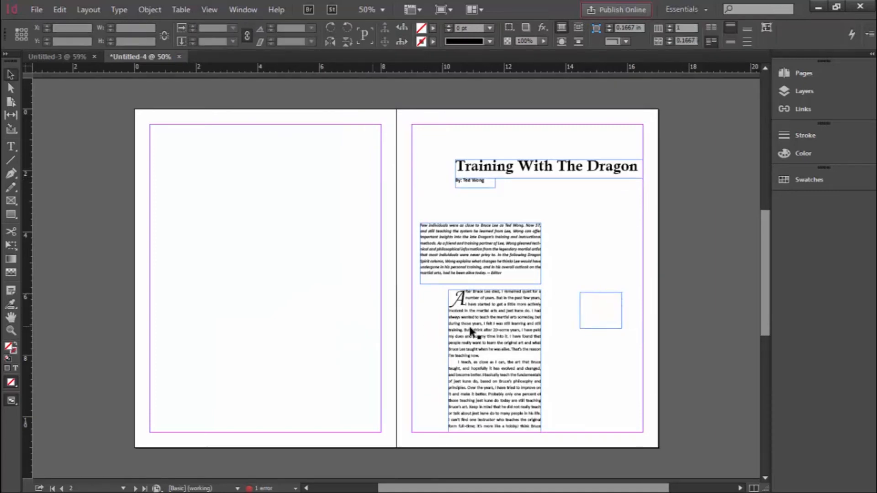
{"action": "left_click", "coordinate": [581, 311]}
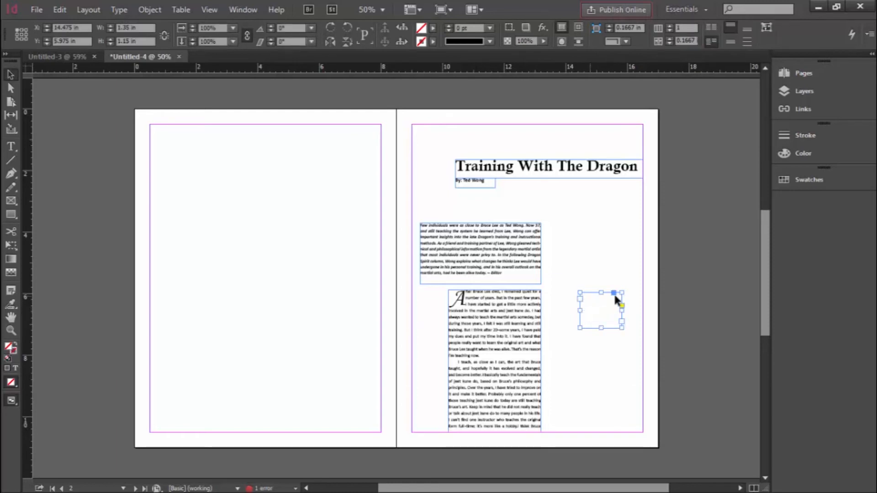
{"action": "left_click", "coordinate": [594, 361]}
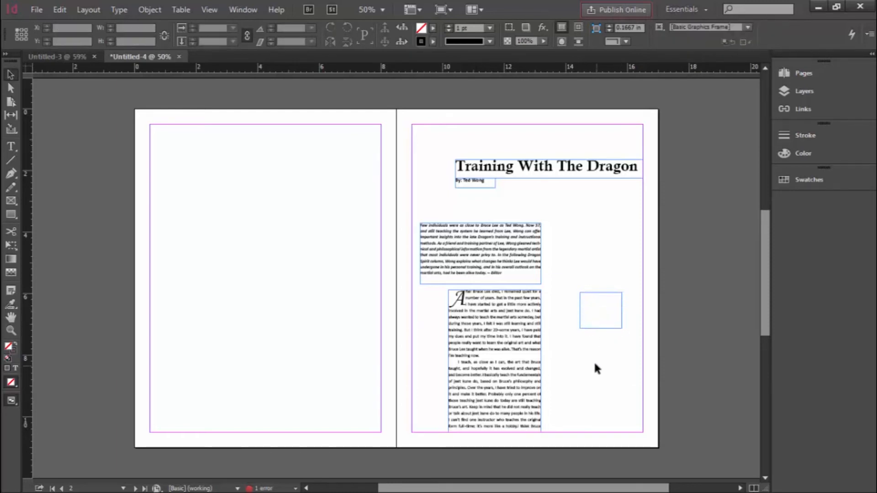
{"action": "left_click", "coordinate": [596, 297]}
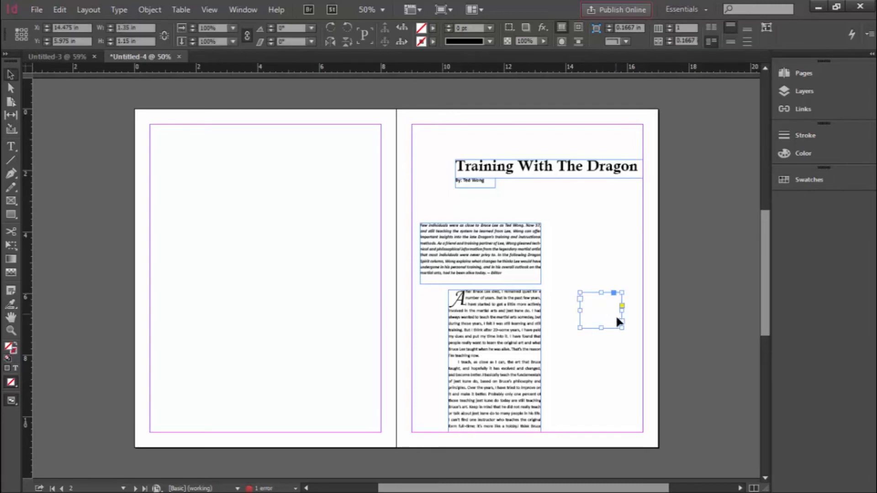
{"action": "left_click", "coordinate": [209, 9]}
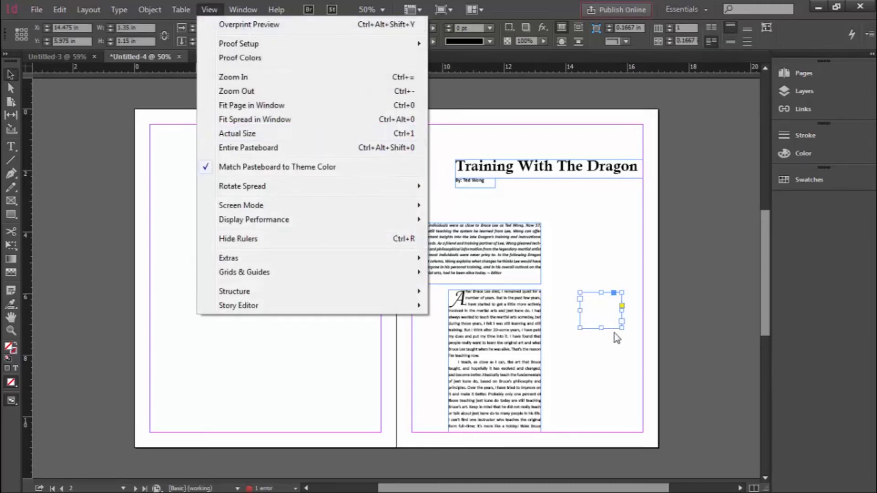
{"action": "left_click", "coordinate": [607, 368]}
{"action": "left_click", "coordinate": [568, 308]}
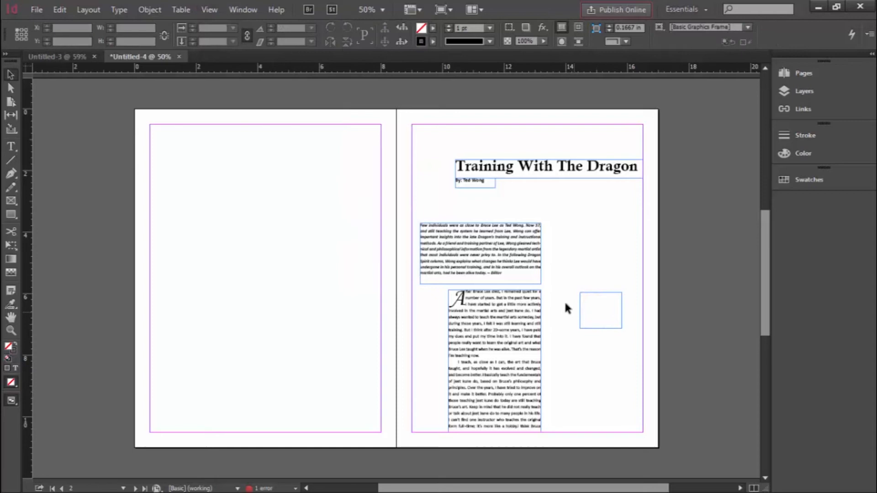
{"action": "left_click", "coordinate": [610, 310]}
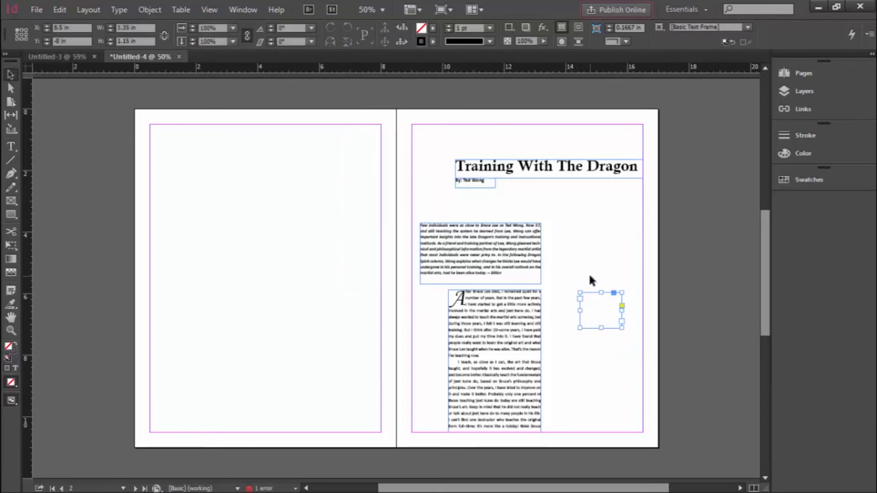
{"action": "key", "text": "Delete"}
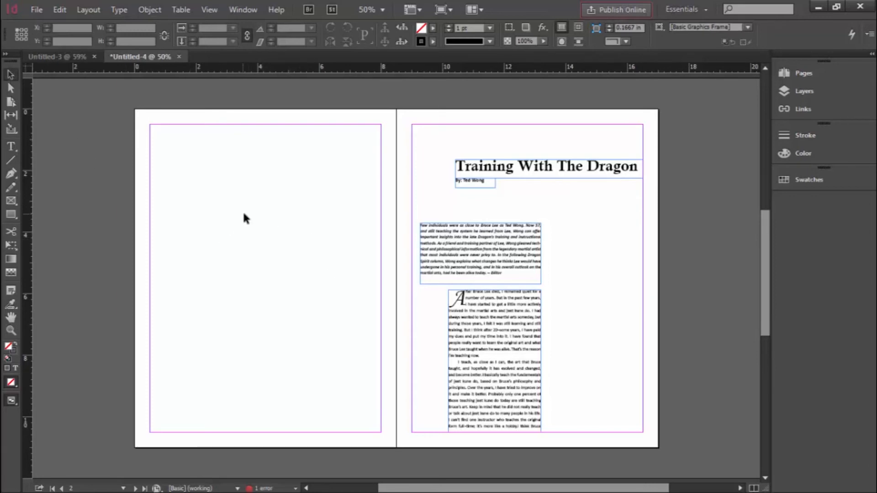
- Toggle the spread between Normal and Preview screen modes, ending in Preview with the Selection tool active
{"action": "left_click", "coordinate": [11, 146]}
{"action": "left_click", "coordinate": [458, 256]}
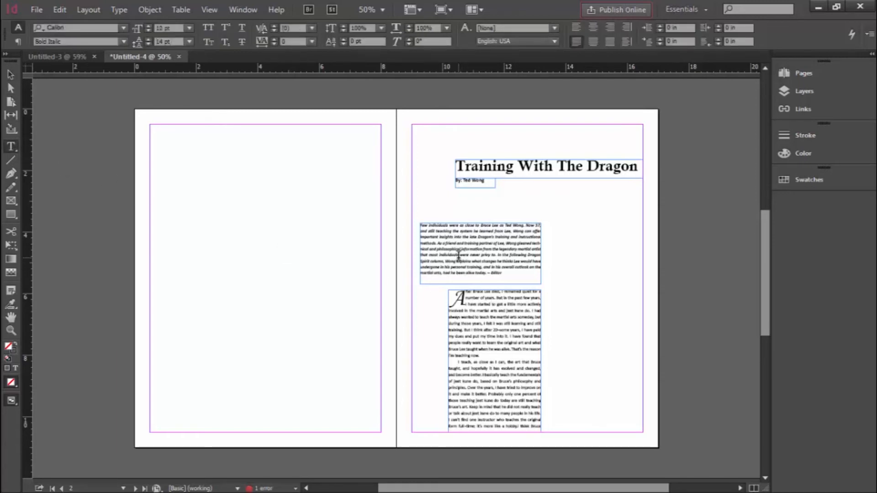
{"action": "left_click", "coordinate": [209, 186]}
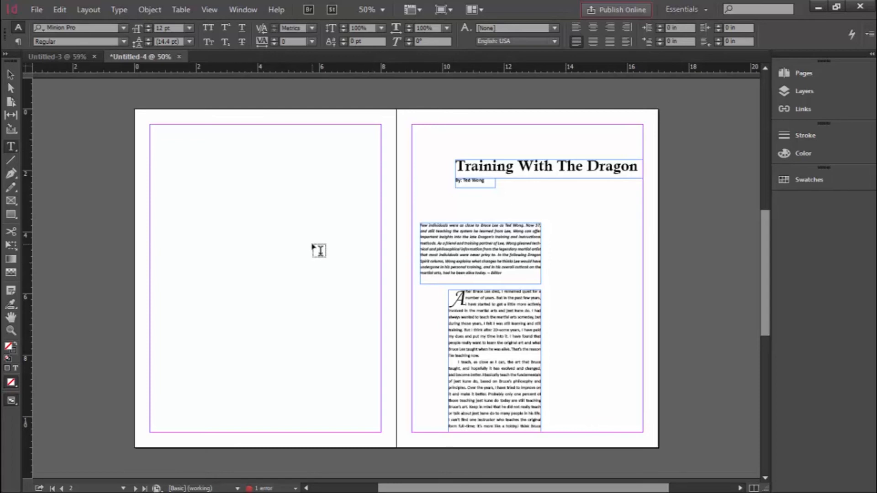
{"action": "key", "text": "w"}
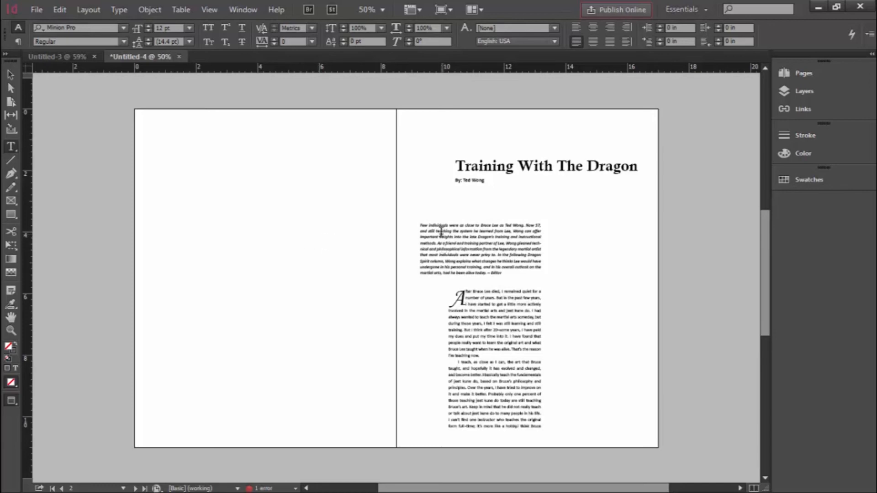
{"action": "key", "text": "w"}
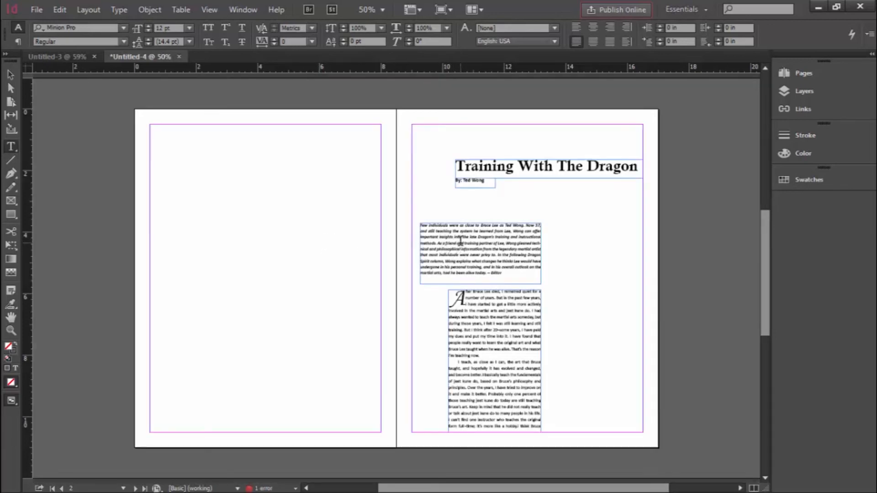
{"action": "key", "text": "w"}
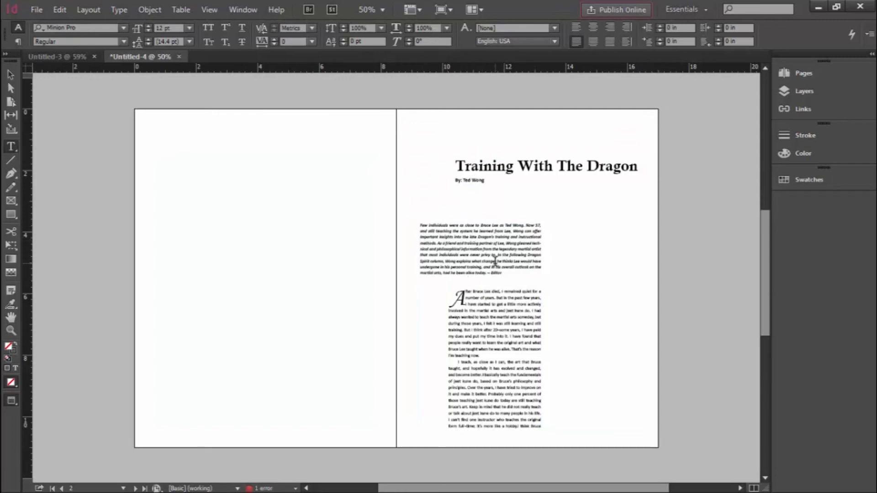
{"action": "key", "text": "w"}
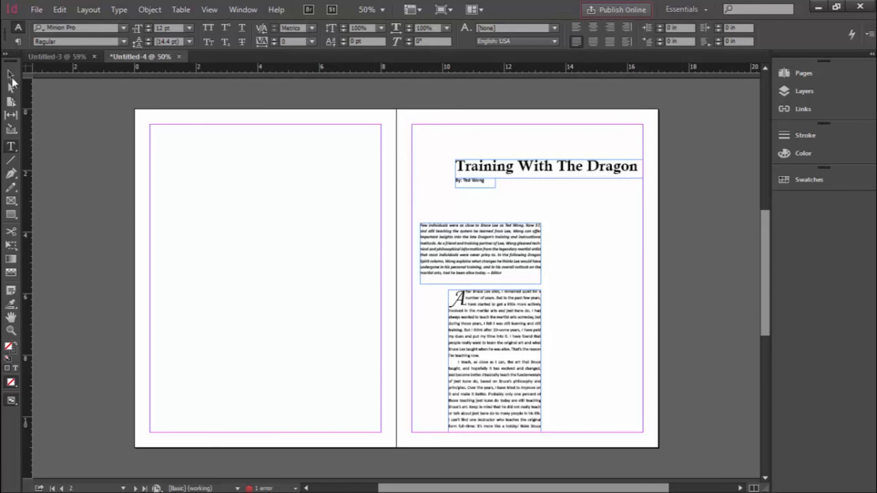
{"action": "left_click", "coordinate": [11, 75]}
{"action": "key", "text": "w"}
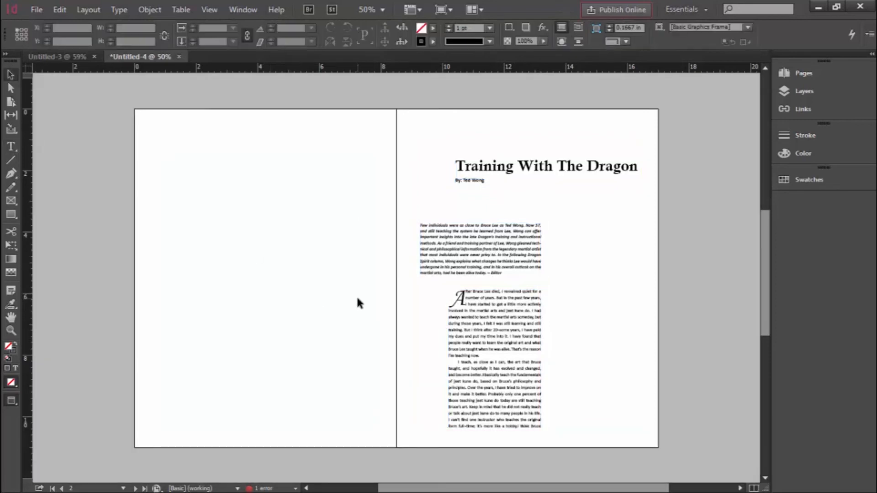
- Move the introduction frame up to Y 3.525 in and narrow it to about 3.475 in wide, keeping all its text visible
{"action": "left_click", "coordinate": [492, 252]}
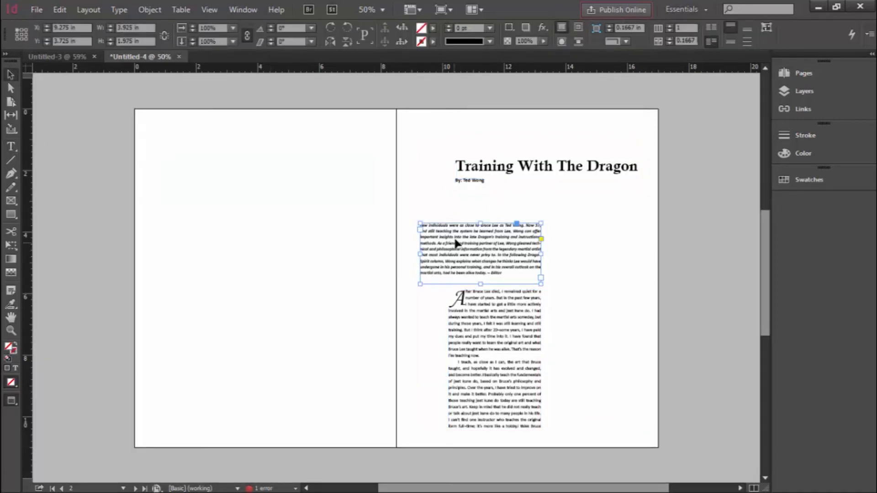
{"action": "left_click_drag", "start_coordinate": [466, 250], "coordinate": [466, 245]}
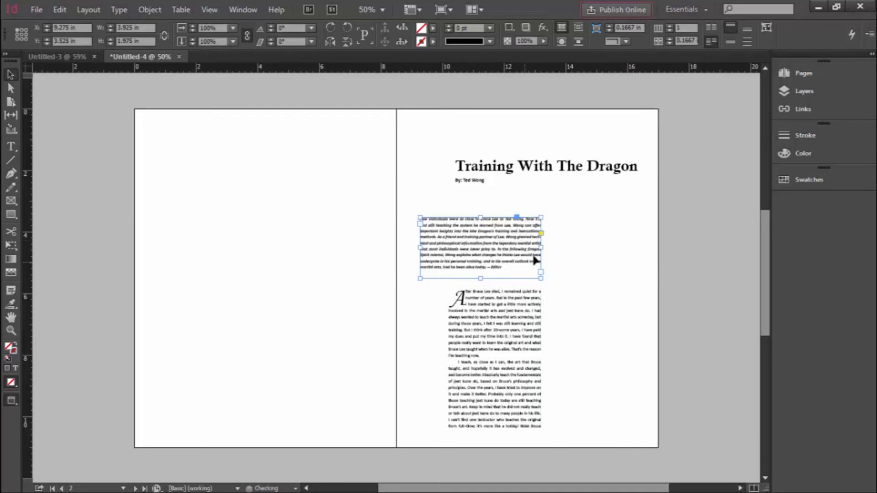
{"action": "left_click_drag", "start_coordinate": [541, 248], "coordinate": [518, 247]}
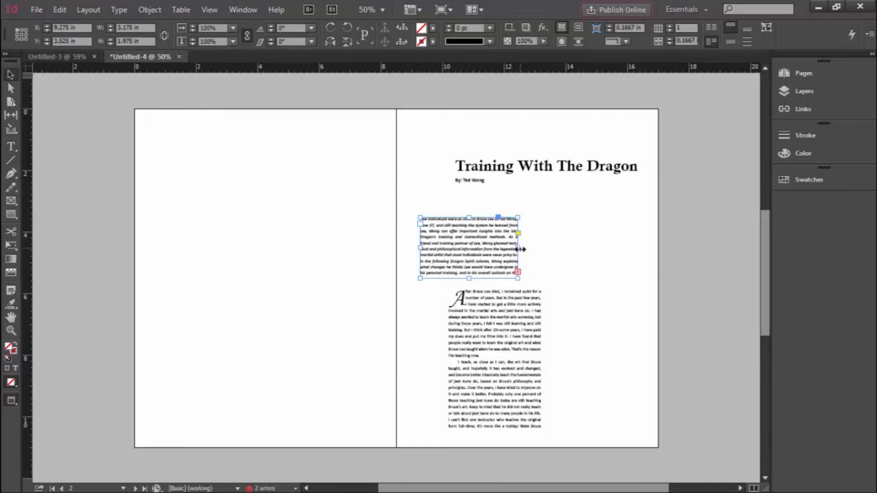
{"action": "left_click_drag", "start_coordinate": [518, 248], "coordinate": [530, 247]}
{"action": "left_click", "coordinate": [335, 283]}
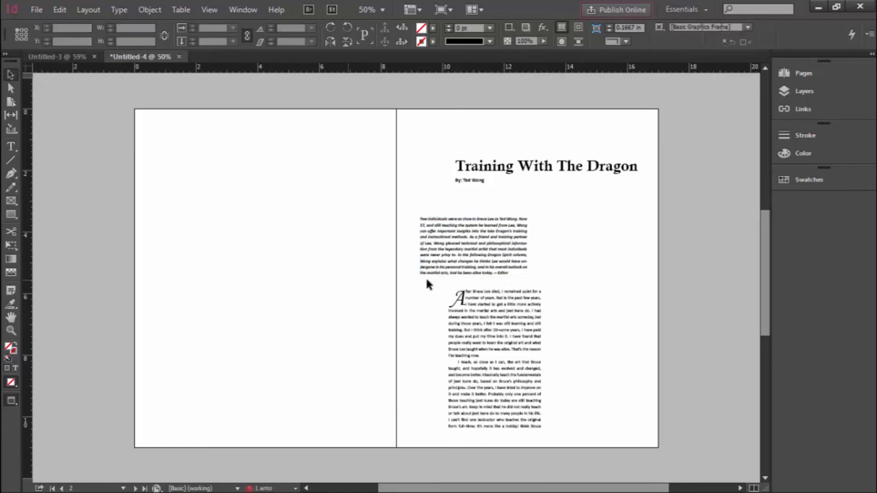
- Reposition the introduction frame to about X 9.33 in, Y 3.23 in, and shift the body column slightly to the left
{"action": "left_click", "coordinate": [450, 251]}
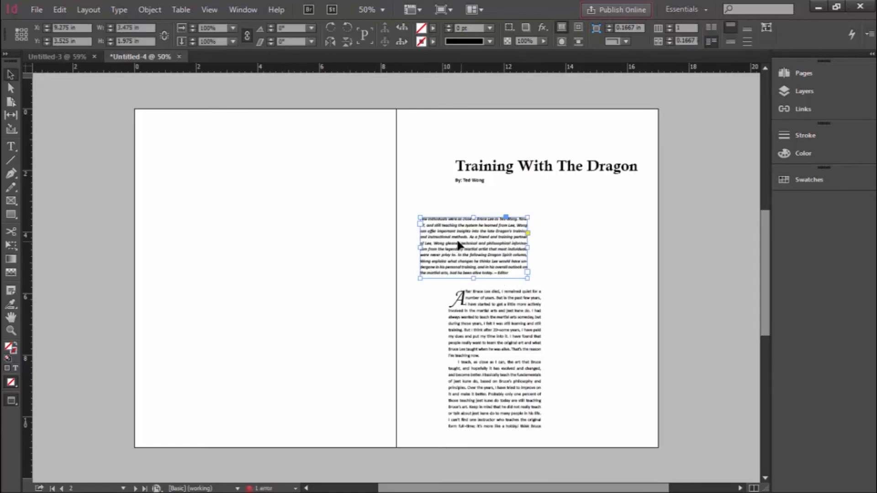
{"action": "left_click_drag", "start_coordinate": [459, 242], "coordinate": [504, 247]}
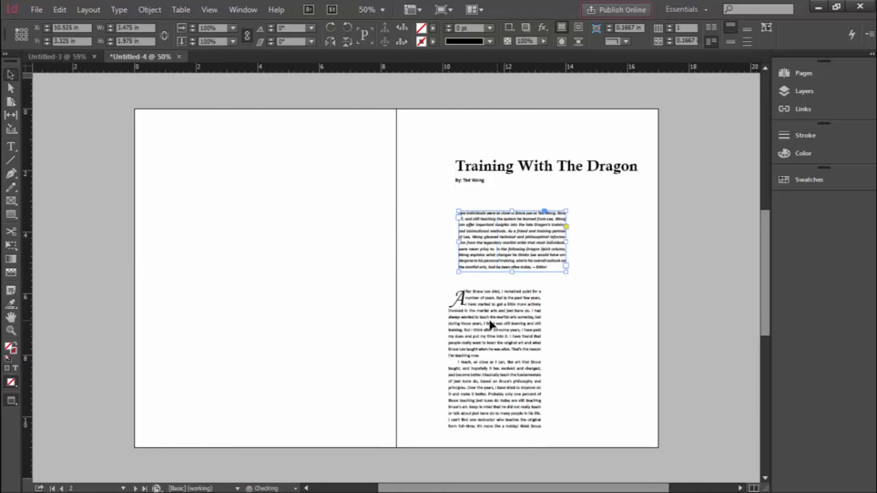
{"action": "left_click_drag", "start_coordinate": [494, 325], "coordinate": [480, 324]}
{"action": "left_click_drag", "start_coordinate": [494, 255], "coordinate": [462, 244]}
{"action": "left_click", "coordinate": [355, 303]}
- Shift the body column frame slightly to the right so it sits indented below the introduction
{"action": "left_click", "coordinate": [467, 370]}
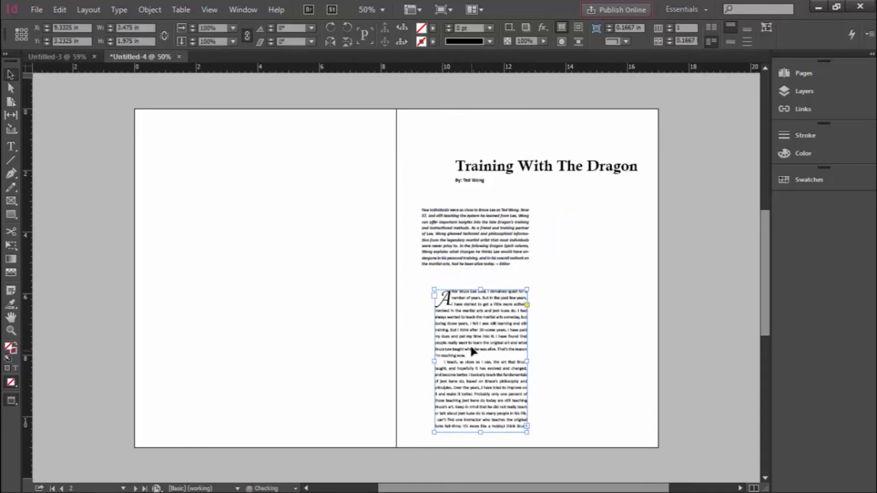
{"action": "mouse_move", "coordinate": [472, 352]}
{"action": "left_mouse_down"}
{"action": "mouse_move", "coordinate": [493, 352]}
{"action": "mouse_move", "coordinate": [489, 362]}
{"action": "mouse_move", "coordinate": [481, 355]}
{"action": "left_mouse_up"}
{"action": "left_click", "coordinate": [363, 343]}
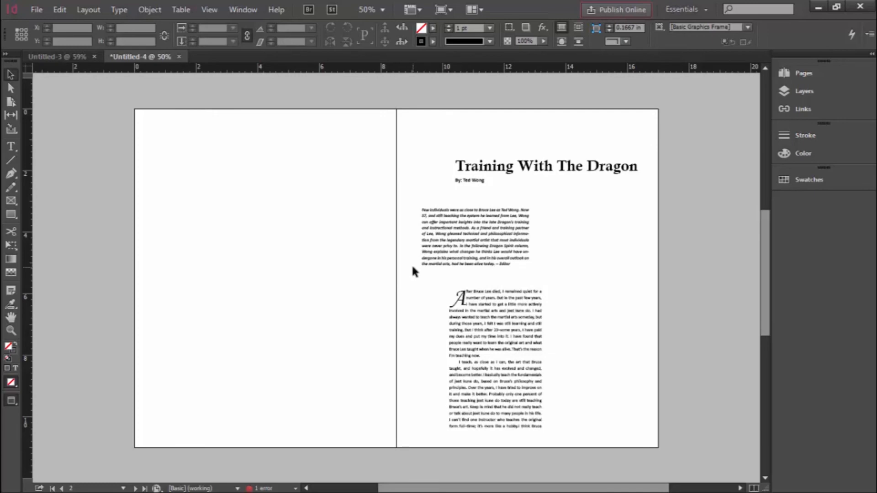
- Open the article title for text editing at 150% zoom and highlight its opening letter T
{"action": "left_click", "coordinate": [497, 237]}
{"action": "left_click", "coordinate": [494, 173]}
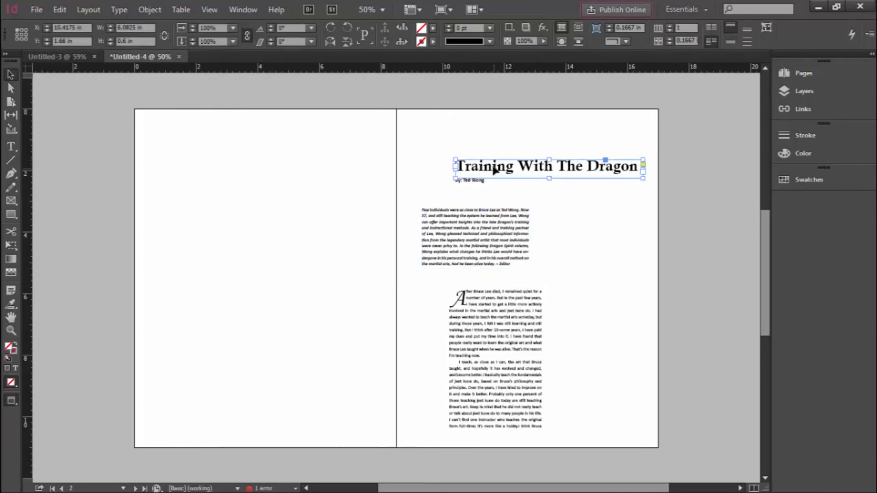
{"action": "double_click", "coordinate": [496, 173]}
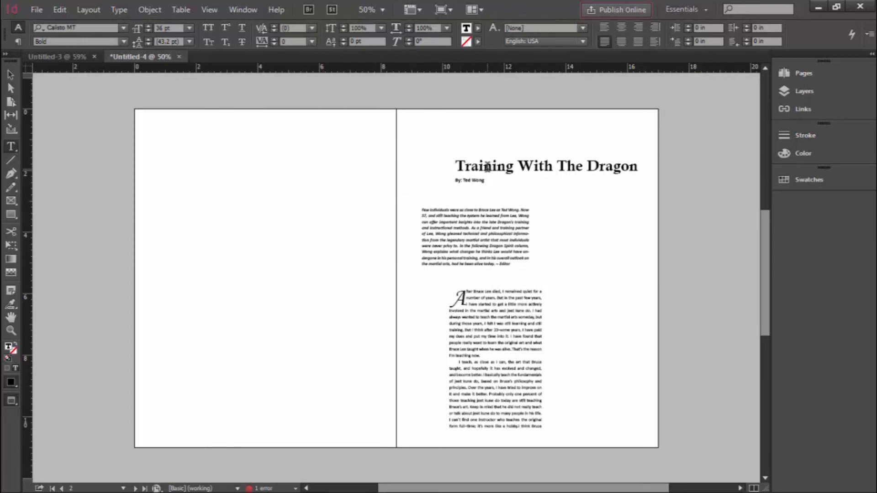
{"action": "key", "text": "ctrl+equal"}
{"action": "key", "text": "ctrl+equal"}
{"action": "key", "text": "ctrl+equal"}
{"action": "key", "text": "ctrl+equal"}
{"action": "key", "text": "ctrl+equal"}
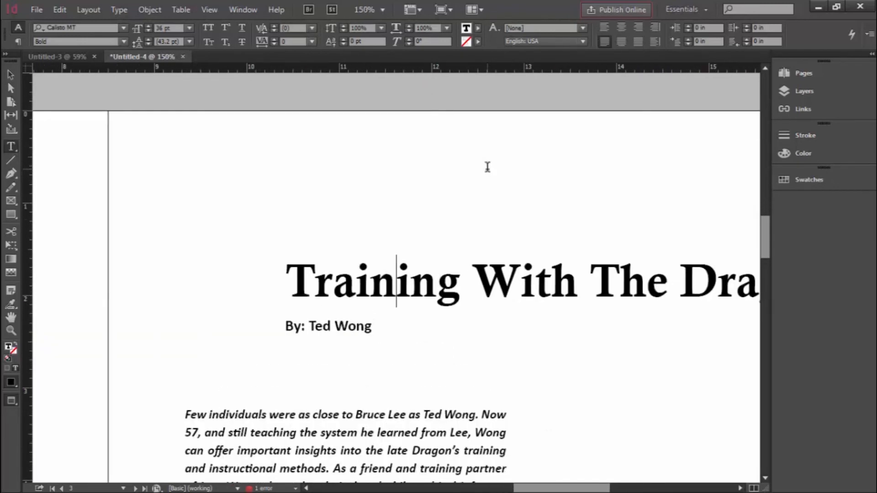
{"action": "left_click", "coordinate": [313, 284]}
{"action": "left_click_drag", "start_coordinate": [305, 281], "coordinate": [295, 281]}
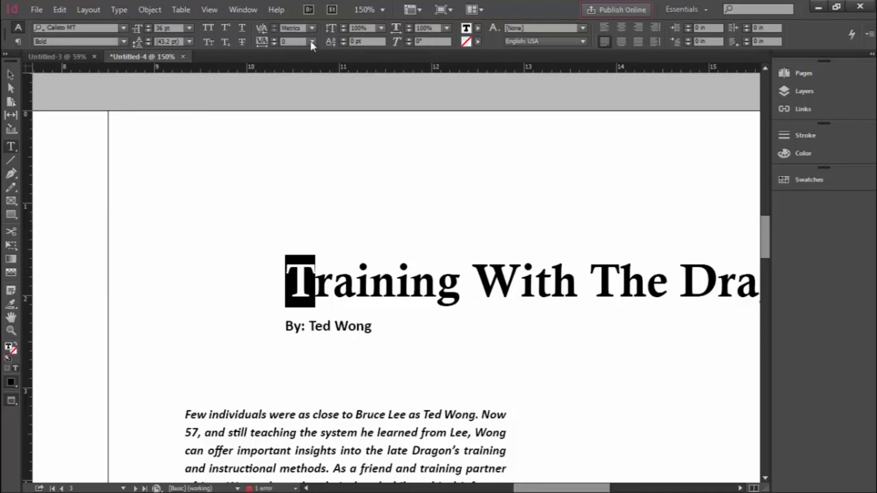
{"action": "left_click", "coordinate": [389, 317]}
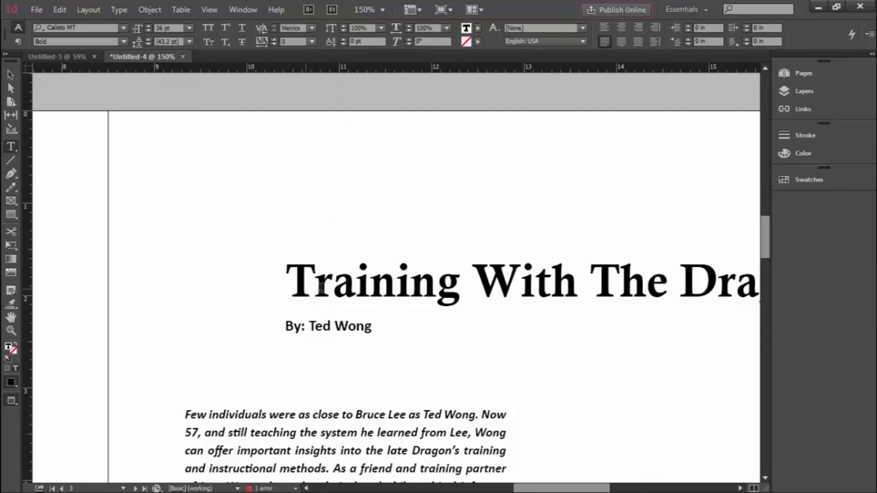
- Select the letter "r" in the title word "Training" and raise its baseline shift beyond 8 pt
{"action": "left_click_drag", "start_coordinate": [331, 284], "coordinate": [322, 284]}
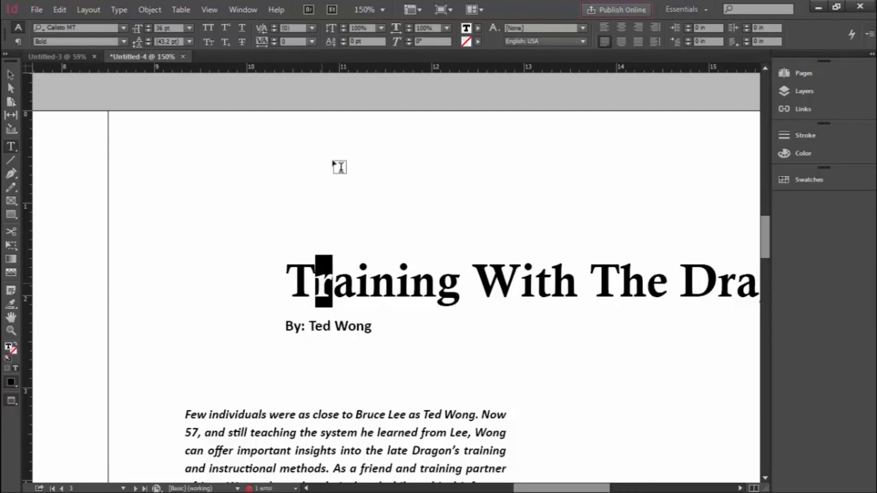
{"action": "left_click", "coordinate": [343, 39]}
{"action": "left_click", "coordinate": [343, 39]}
{"action": "left_click", "coordinate": [343, 39]}
{"action": "left_click", "coordinate": [344, 40]}
{"action": "left_click", "coordinate": [343, 39]}
{"action": "left_click", "coordinate": [344, 40]}
{"action": "left_click", "coordinate": [343, 39]}
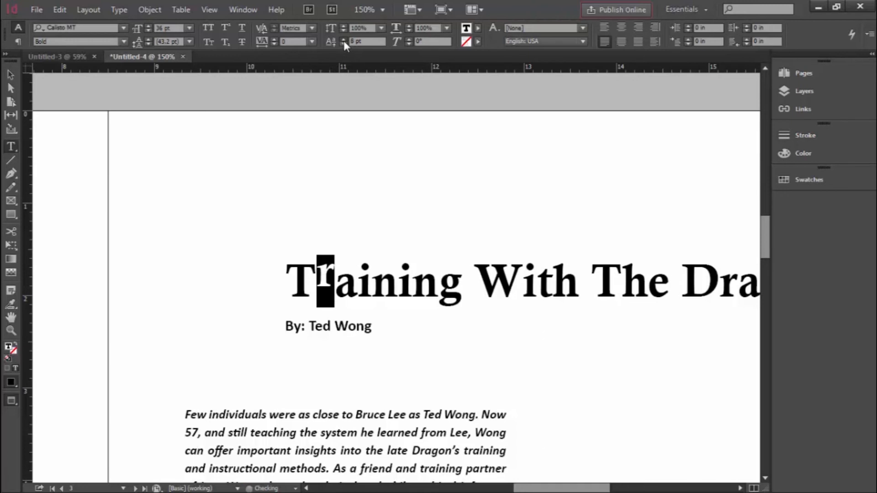
{"action": "left_click", "coordinate": [343, 40]}
{"action": "left_click", "coordinate": [344, 40]}
{"action": "left_click", "coordinate": [343, 40]}
{"action": "left_click", "coordinate": [343, 39]}
- Lower the baseline shift of the selected "r" in the title to -6 pt
{"action": "left_click", "coordinate": [343, 43]}
{"action": "left_click", "coordinate": [344, 44]}
{"action": "left_click", "coordinate": [343, 44]}
{"action": "left_click", "coordinate": [344, 44]}
{"action": "left_click", "coordinate": [343, 44]}
{"action": "left_click", "coordinate": [343, 44]}
{"action": "left_click", "coordinate": [343, 44]}
{"action": "left_click", "coordinate": [343, 44]}
{"action": "left_click", "coordinate": [343, 44]}
{"action": "left_click", "coordinate": [344, 44]}
{"action": "left_click", "coordinate": [343, 44]}
{"action": "left_click", "coordinate": [343, 44]}
{"action": "left_click", "coordinate": [344, 44]}
{"action": "left_click", "coordinate": [343, 44]}
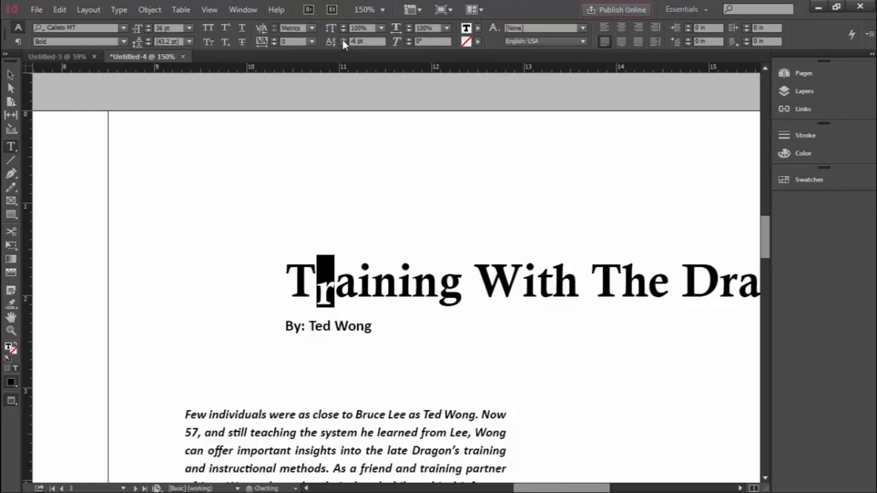
- Set the baseline shift of the selected "r" in the title back to 0 pt
{"action": "left_click", "coordinate": [344, 40]}
{"action": "left_click", "coordinate": [343, 39]}
{"action": "left_click", "coordinate": [343, 39]}
{"action": "left_click", "coordinate": [343, 39]}
{"action": "left_click", "coordinate": [343, 39]}
{"action": "left_click", "coordinate": [343, 40]}
{"action": "left_click", "coordinate": [343, 39]}
{"action": "left_click", "coordinate": [344, 39]}
{"action": "left_click", "coordinate": [343, 43]}
{"action": "left_click", "coordinate": [343, 44]}
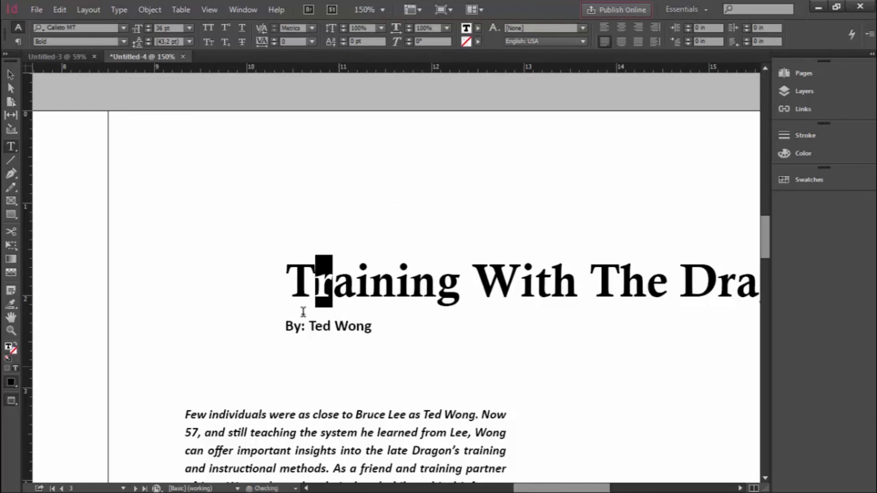
- Place the text cursor between "r" and "a" in the title word "Training" and widen the kerning there to 150
{"action": "left_click", "coordinate": [395, 288]}
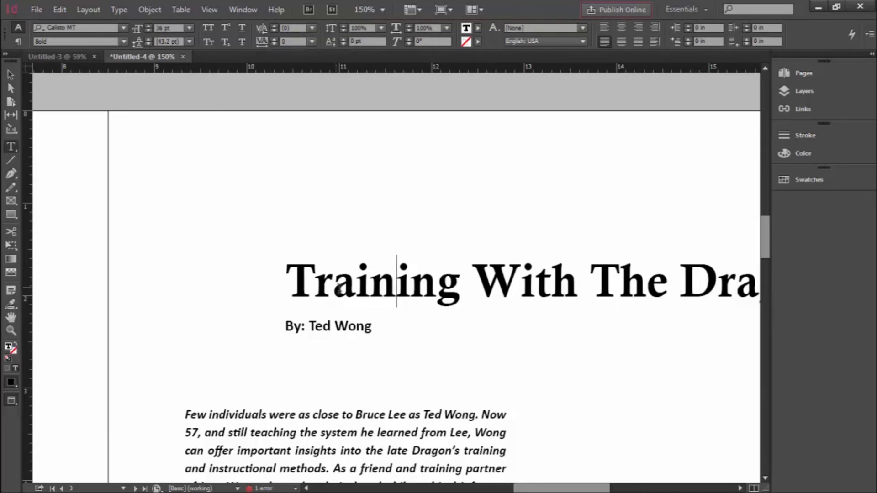
{"action": "key", "text": "Left"}
{"action": "key", "text": "Left"}
{"action": "key", "text": "Left"}
{"action": "key", "text": "Left"}
{"action": "left_click", "coordinate": [273, 24]}
{"action": "left_click", "coordinate": [273, 24]}
{"action": "left_click", "coordinate": [274, 24]}
{"action": "left_click", "coordinate": [273, 23]}
{"action": "left_click", "coordinate": [273, 24]}
{"action": "left_click", "coordinate": [273, 24]}
{"action": "left_click", "coordinate": [273, 24]}
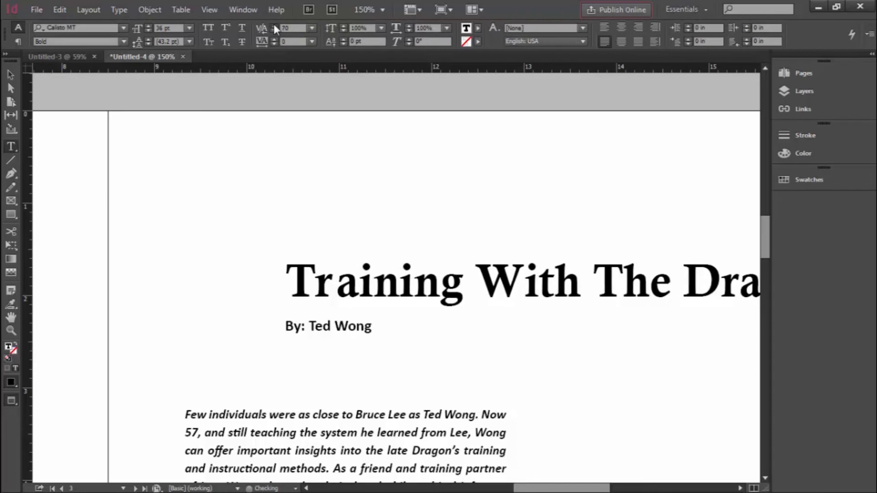
{"action": "left_click", "coordinate": [273, 23]}
{"action": "left_click", "coordinate": [273, 23]}
{"action": "left_click", "coordinate": [274, 24]}
{"action": "left_click", "coordinate": [273, 23]}
{"action": "left_click", "coordinate": [273, 23]}
{"action": "left_click", "coordinate": [273, 24]}
{"action": "left_click", "coordinate": [273, 24]}
{"action": "left_click", "coordinate": [273, 24]}
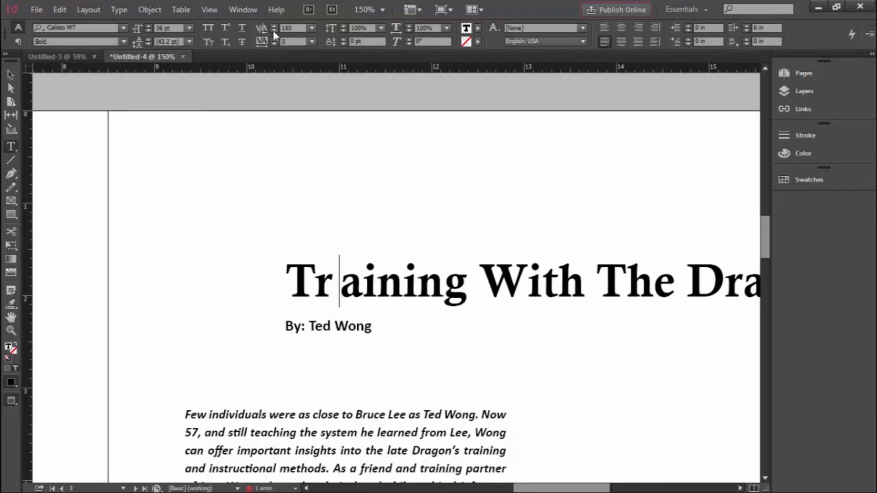
- Tighten the kerning between "r" and "a" in "Training" to -200
{"action": "left_click", "coordinate": [273, 30]}
{"action": "left_click", "coordinate": [273, 31]}
{"action": "left_click", "coordinate": [273, 30]}
{"action": "left_click", "coordinate": [273, 30]}
{"action": "left_click", "coordinate": [273, 30]}
{"action": "left_click", "coordinate": [273, 30]}
{"action": "left_click", "coordinate": [273, 30]}
{"action": "left_click", "coordinate": [273, 30]}
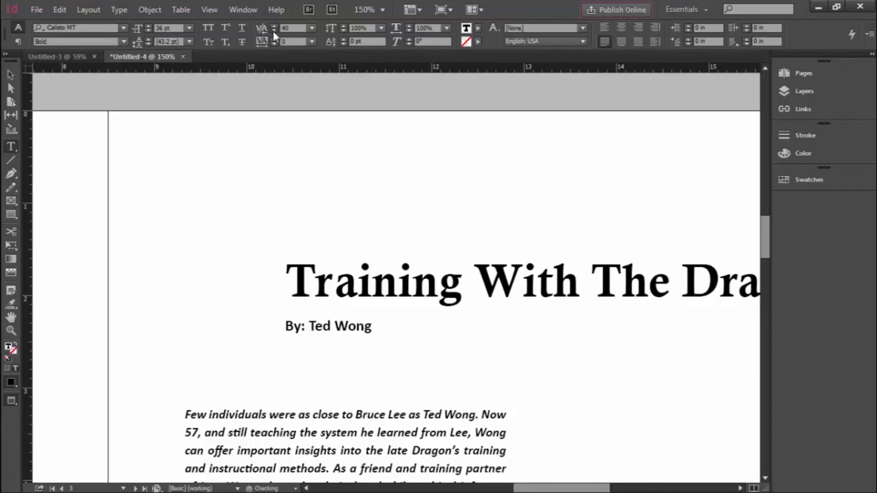
{"action": "left_click", "coordinate": [273, 31]}
{"action": "left_click", "coordinate": [273, 31]}
{"action": "left_click", "coordinate": [273, 32]}
{"action": "left_click", "coordinate": [273, 31]}
{"action": "left_click", "coordinate": [273, 31]}
{"action": "left_click", "coordinate": [273, 31]}
{"action": "left_click", "coordinate": [273, 31]}
{"action": "left_click", "coordinate": [273, 31]}
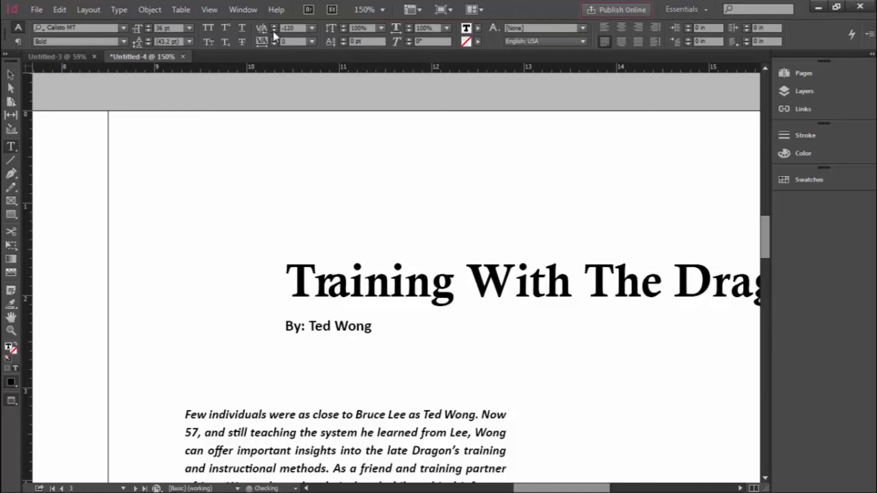
{"action": "left_click", "coordinate": [273, 31]}
{"action": "left_click", "coordinate": [273, 31]}
{"action": "left_click", "coordinate": [273, 31]}
{"action": "left_click", "coordinate": [273, 31]}
{"action": "left_click", "coordinate": [273, 31]}
{"action": "left_click", "coordinate": [273, 31]}
{"action": "left_click", "coordinate": [273, 31]}
{"action": "left_click", "coordinate": [273, 31]}
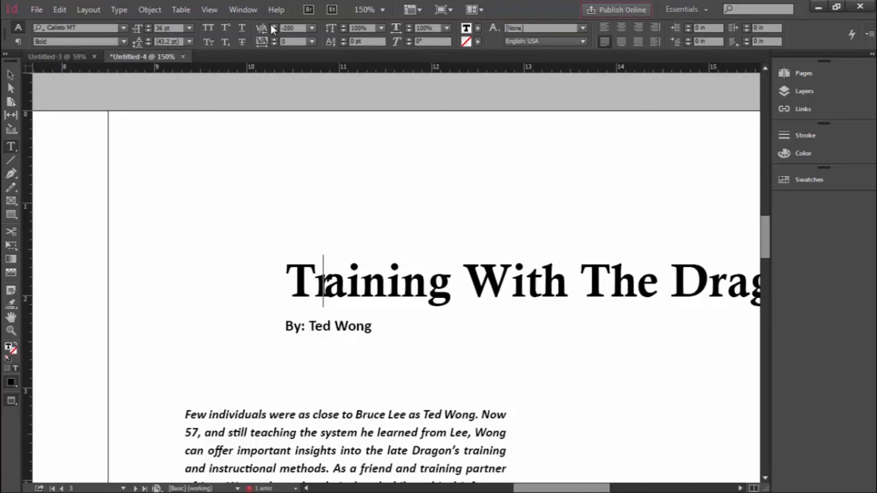
- Set the kerning between "r" and "a" in "Training" to 0
{"action": "left_click", "coordinate": [273, 26]}
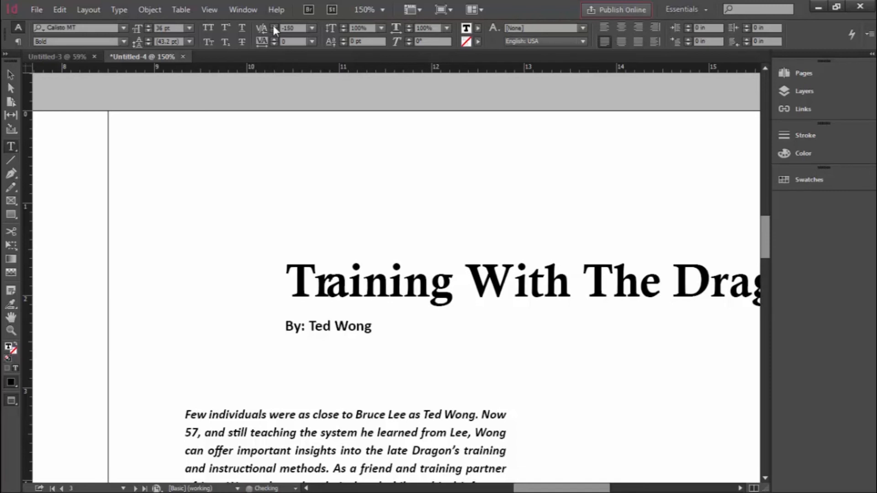
{"action": "left_click", "coordinate": [273, 26]}
{"action": "left_click", "coordinate": [273, 26]}
{"action": "left_click", "coordinate": [274, 25]}
{"action": "left_click", "coordinate": [273, 26]}
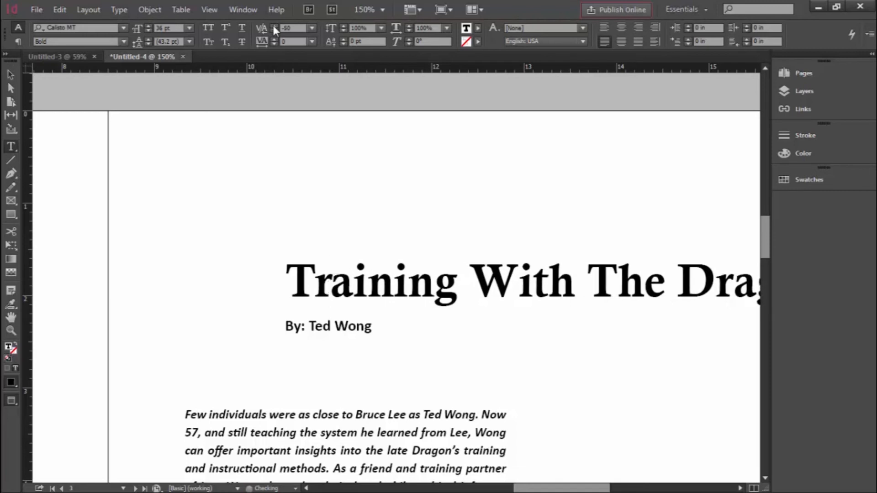
{"action": "left_click", "coordinate": [274, 25]}
{"action": "left_click", "coordinate": [273, 25]}
{"action": "left_click", "coordinate": [273, 25]}
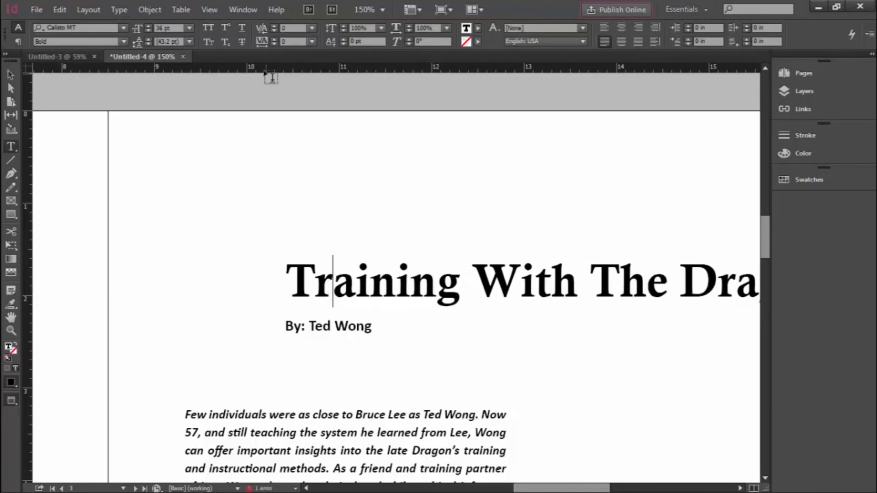
- Select the whole title "Training With The Dragon" and tighten its tracking to -170
{"action": "left_click", "coordinate": [262, 40]}
{"action": "left_click", "coordinate": [290, 276]}
{"action": "left_click_drag", "start_coordinate": [309, 274], "coordinate": [581, 287]}
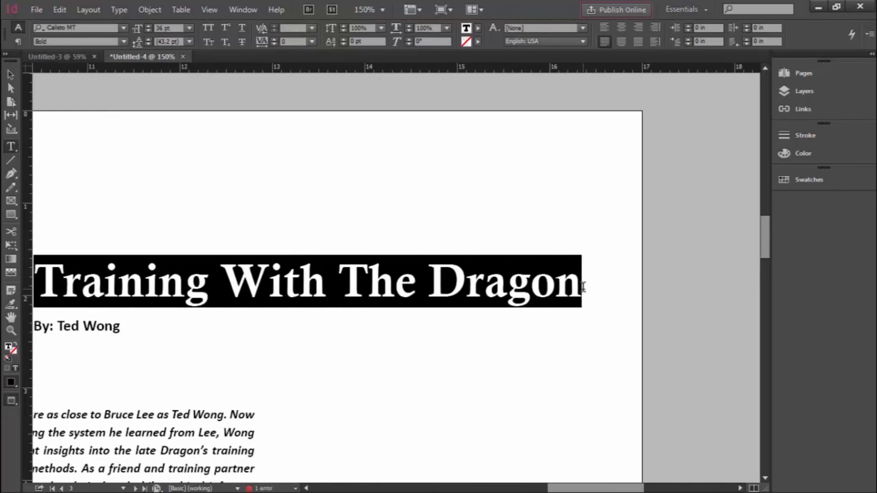
{"action": "left_click_drag", "start_coordinate": [583, 488], "coordinate": [566, 487]}
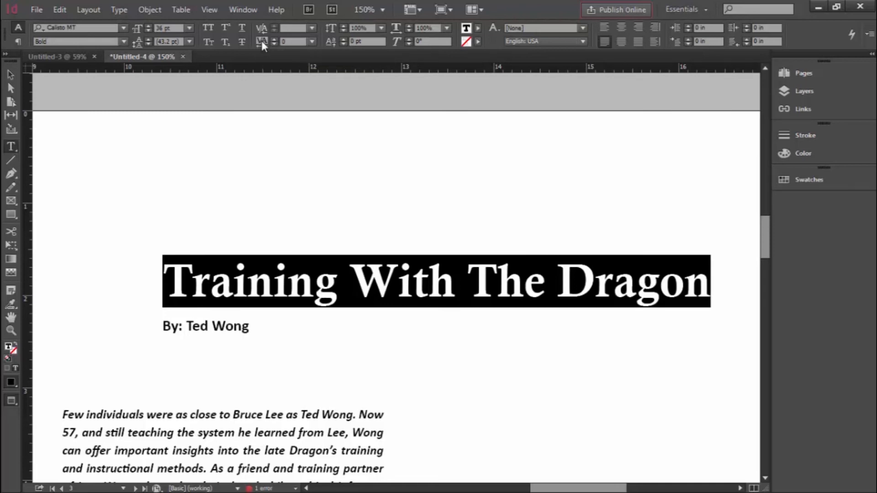
{"action": "left_click", "coordinate": [272, 44]}
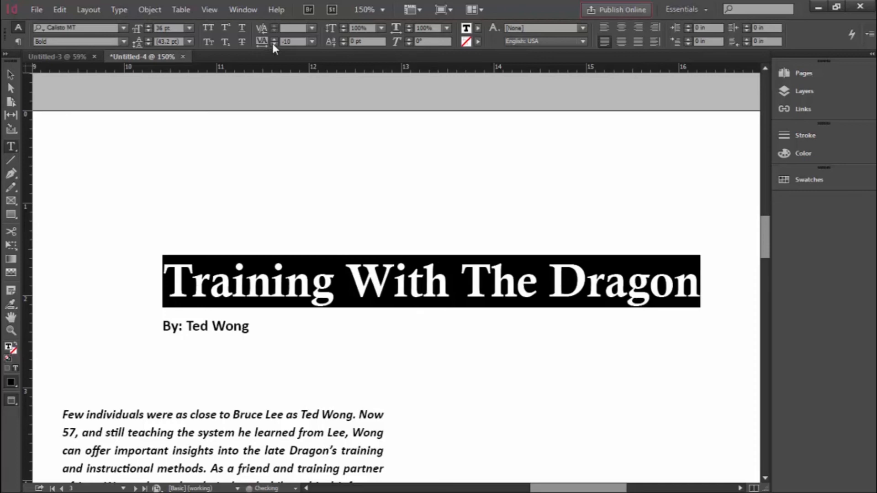
{"action": "left_click", "coordinate": [273, 44]}
{"action": "left_click", "coordinate": [273, 43]}
{"action": "left_click", "coordinate": [273, 44]}
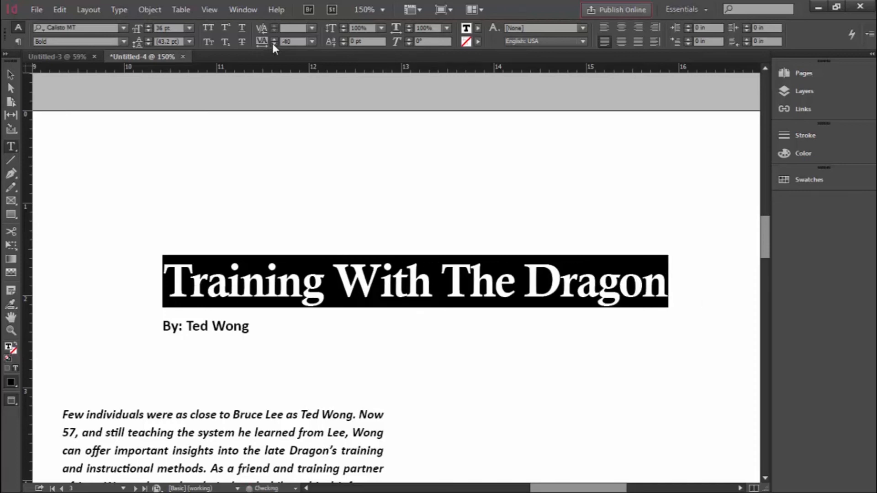
{"action": "left_click", "coordinate": [273, 44]}
{"action": "left_click", "coordinate": [273, 44]}
{"action": "left_click", "coordinate": [272, 44]}
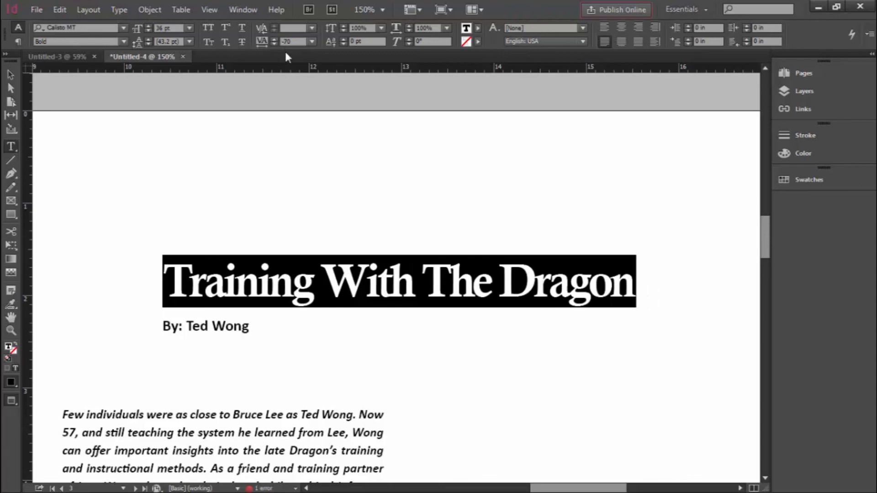
{"action": "left_click", "coordinate": [273, 44]}
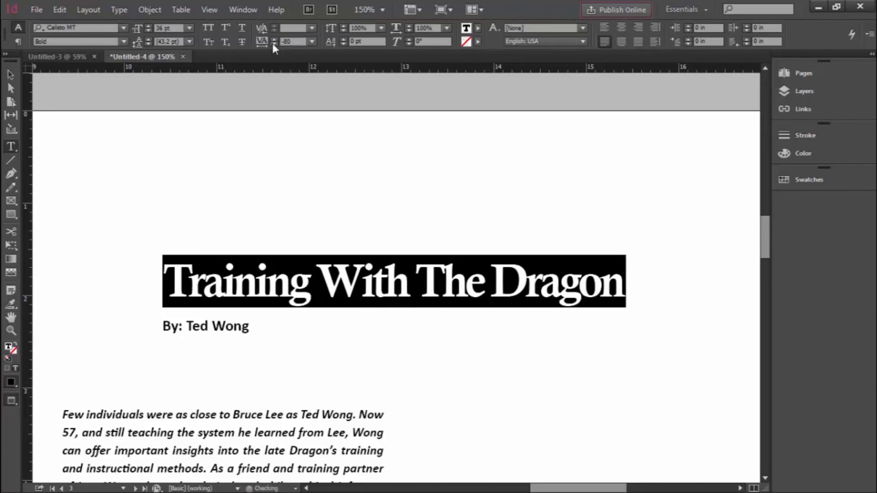
{"action": "left_click", "coordinate": [273, 43]}
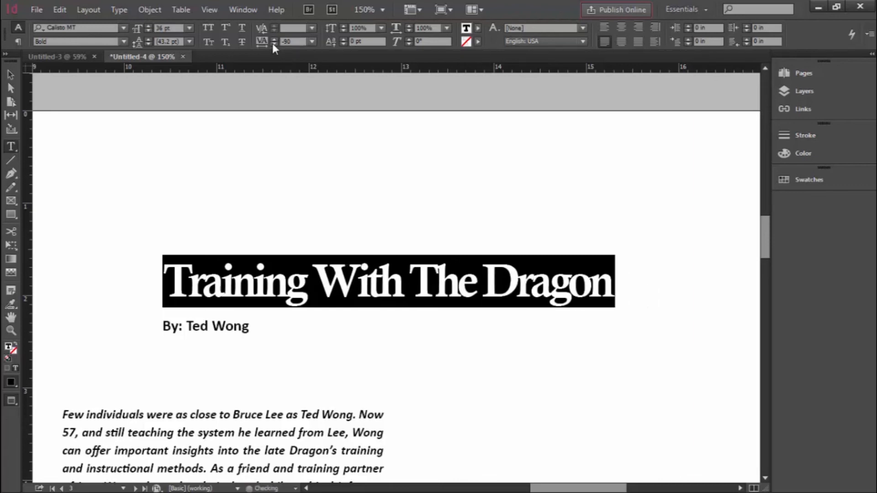
{"action": "left_click", "coordinate": [273, 44]}
{"action": "left_click", "coordinate": [273, 44]}
{"action": "left_click", "coordinate": [273, 43]}
{"action": "left_click", "coordinate": [273, 44]}
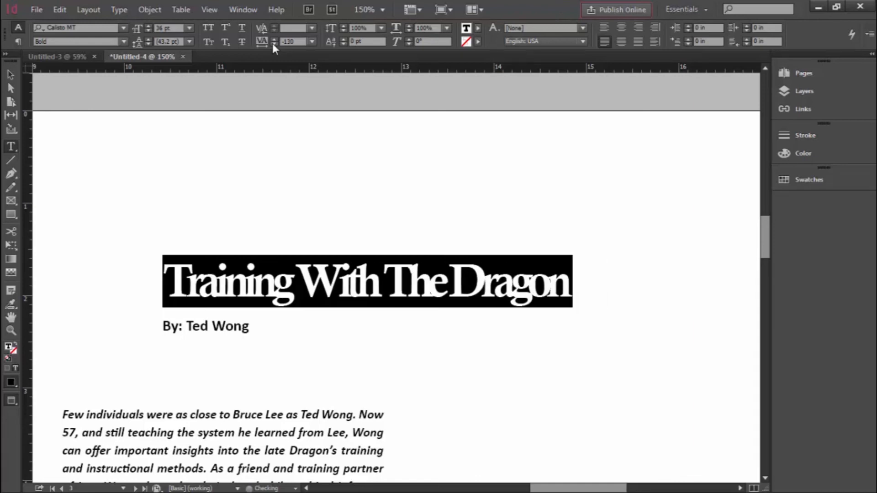
{"action": "left_click", "coordinate": [273, 43]}
{"action": "left_click", "coordinate": [273, 44]}
{"action": "left_click", "coordinate": [273, 44]}
{"action": "left_click", "coordinate": [273, 44]}
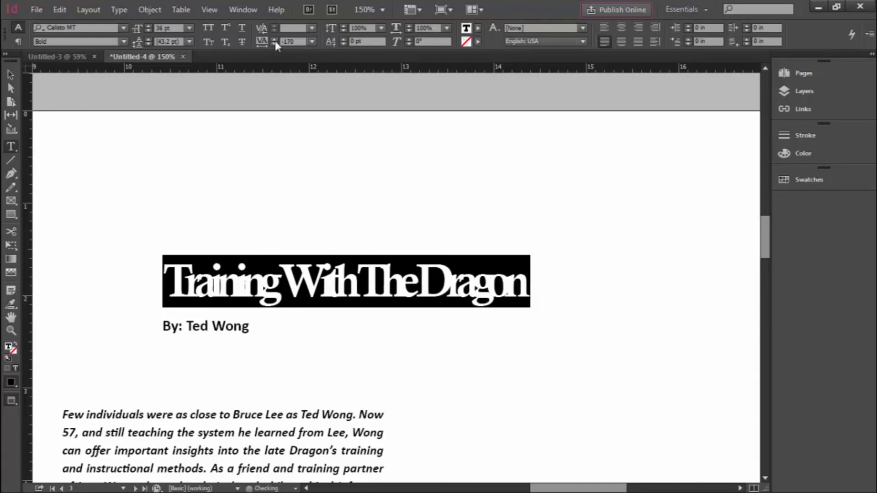
- Loosen the tracking of the selected title, bringing it back to 0
{"action": "left_click", "coordinate": [274, 40]}
{"action": "left_click", "coordinate": [275, 39]}
{"action": "left_click", "coordinate": [275, 39]}
{"action": "left_click", "coordinate": [275, 39]}
{"action": "left_click", "coordinate": [275, 39]}
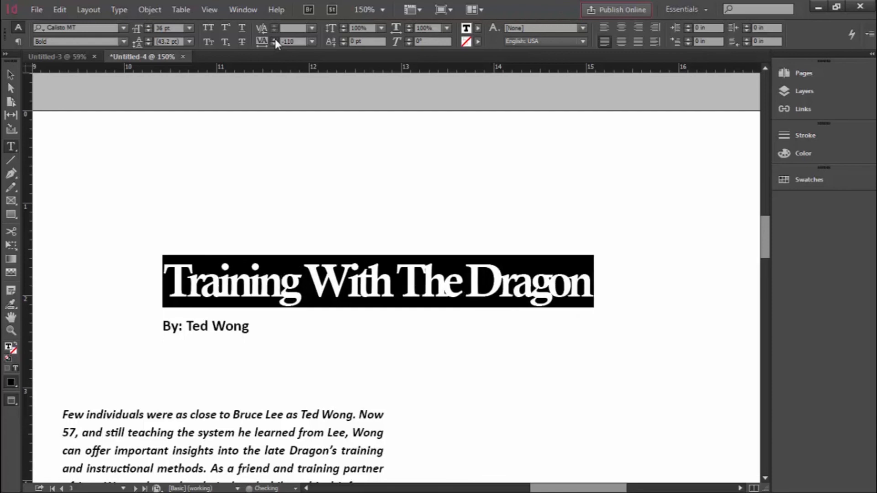
{"action": "left_click", "coordinate": [275, 39]}
{"action": "left_click", "coordinate": [275, 39]}
{"action": "left_click", "coordinate": [275, 39]}
{"action": "left_click", "coordinate": [275, 39]}
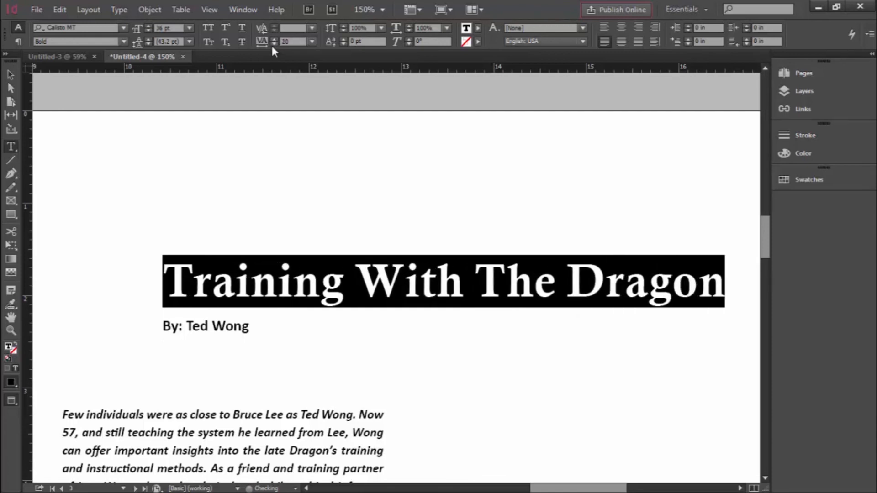
{"action": "left_click", "coordinate": [274, 43]}
{"action": "left_click", "coordinate": [274, 43]}
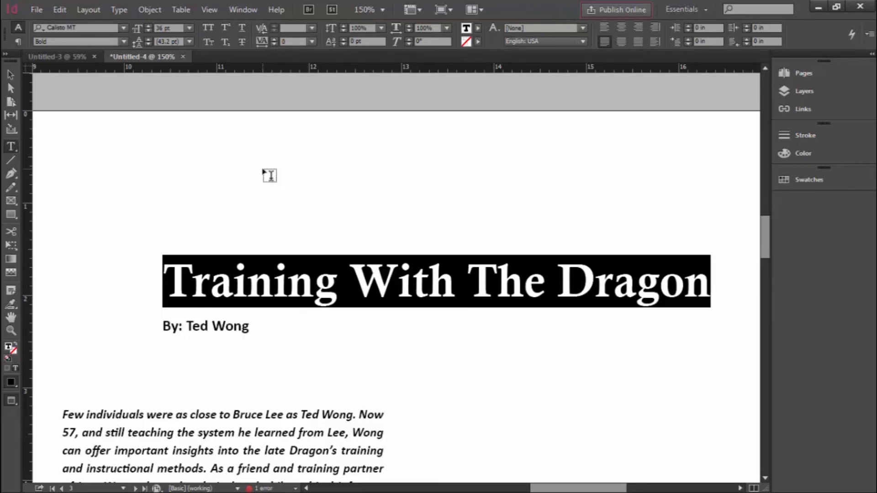
- Select the entire bold italic introduction paragraph, tighten its tracking to -20, and deselect it
{"action": "scroll", "coordinate": [274, 376], "scroll_direction": "down", "scroll_amount": 3}
{"action": "left_click", "coordinate": [197, 360]}
{"action": "scroll", "coordinate": [197, 361], "scroll_direction": "down", "scroll_amount": 2}
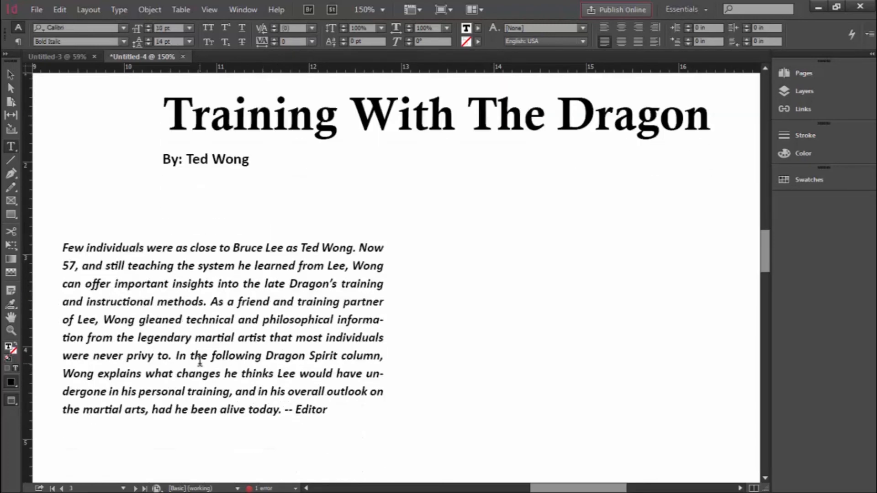
{"action": "left_click_drag", "start_coordinate": [63, 213], "coordinate": [334, 387]}
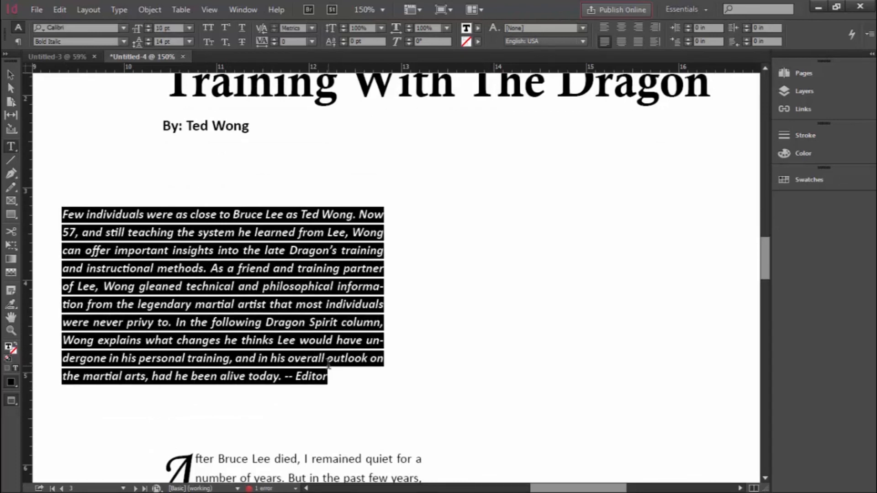
{"action": "left_click", "coordinate": [272, 43]}
{"action": "left_click", "coordinate": [272, 44]}
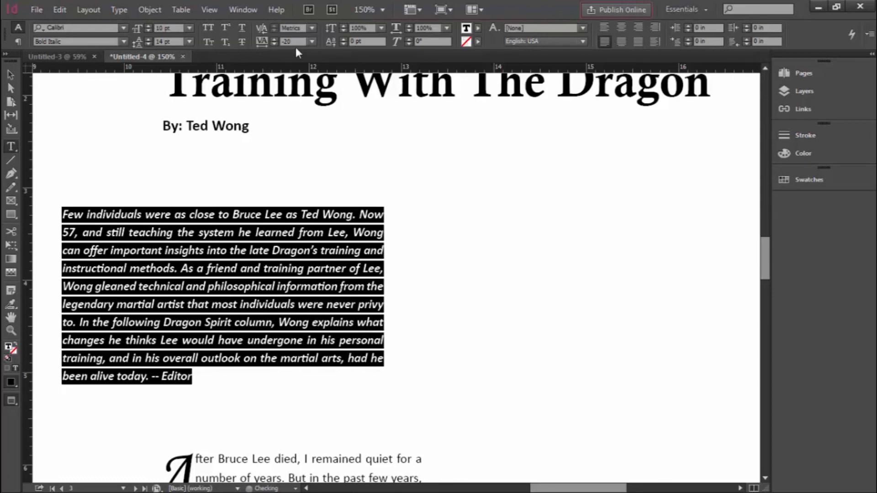
{"action": "left_click", "coordinate": [298, 412]}
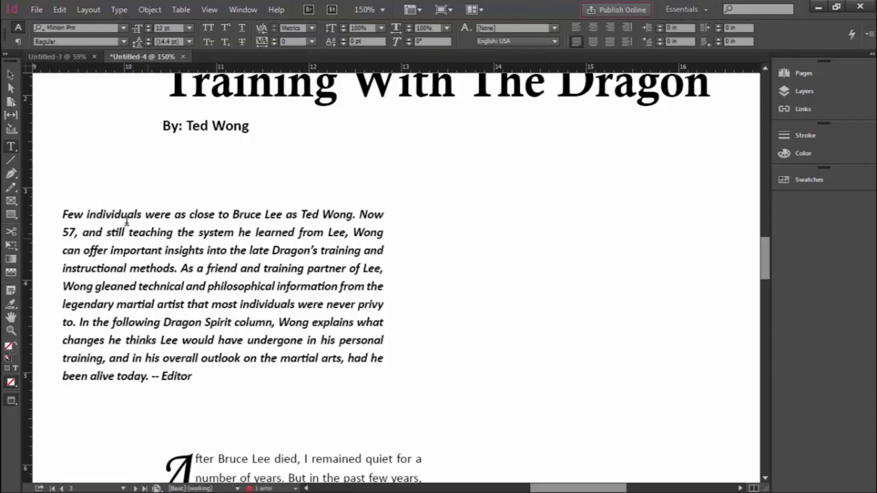
- Reselect the introduction paragraph and set its tracking to -10
{"action": "left_click_drag", "start_coordinate": [61, 208], "coordinate": [229, 381]}
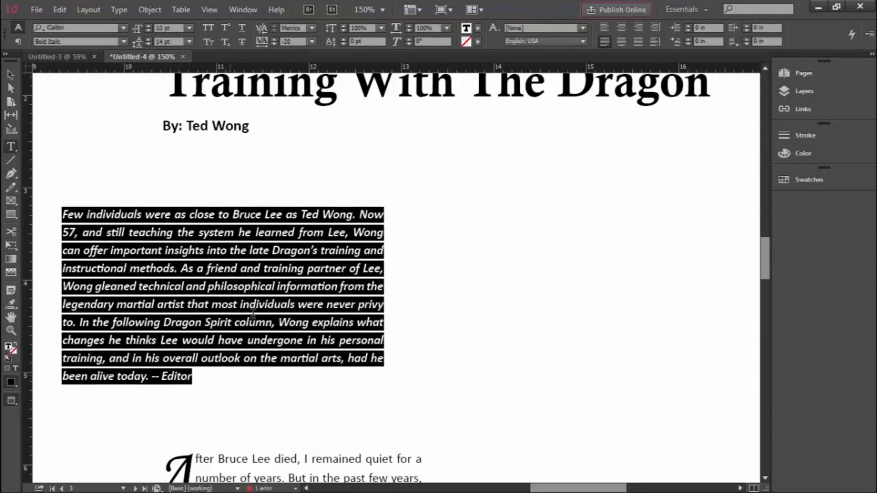
{"action": "left_click", "coordinate": [273, 40]}
{"action": "left_click", "coordinate": [287, 385]}
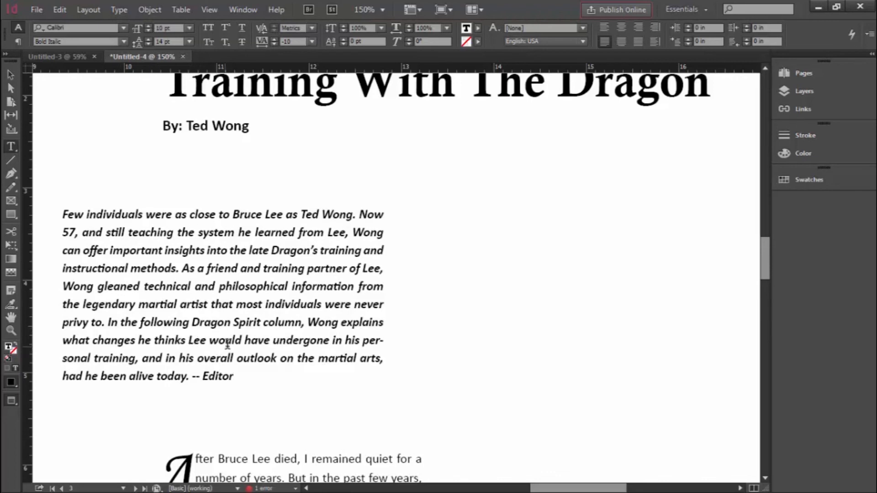
- Highlight the full introduction paragraph, loosen its tracking to 20, and deselect it
{"action": "left_click", "coordinate": [64, 213]}
{"action": "left_click_drag", "start_coordinate": [63, 214], "coordinate": [233, 376]}
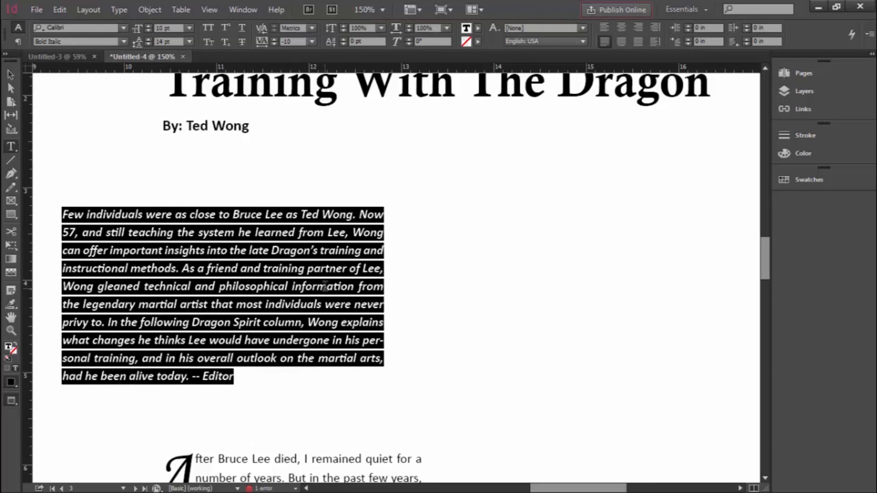
{"action": "left_click", "coordinate": [275, 40]}
{"action": "left_click", "coordinate": [275, 39]}
{"action": "left_click", "coordinate": [275, 40]}
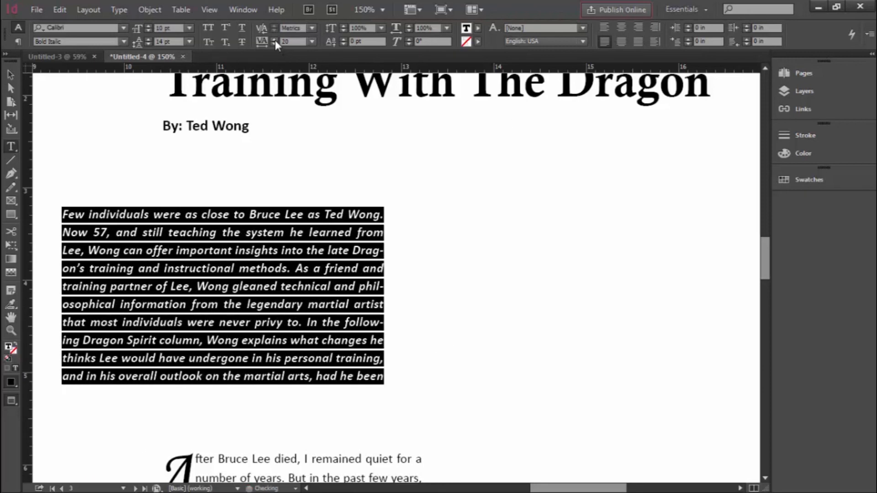
{"action": "left_click", "coordinate": [264, 422]}
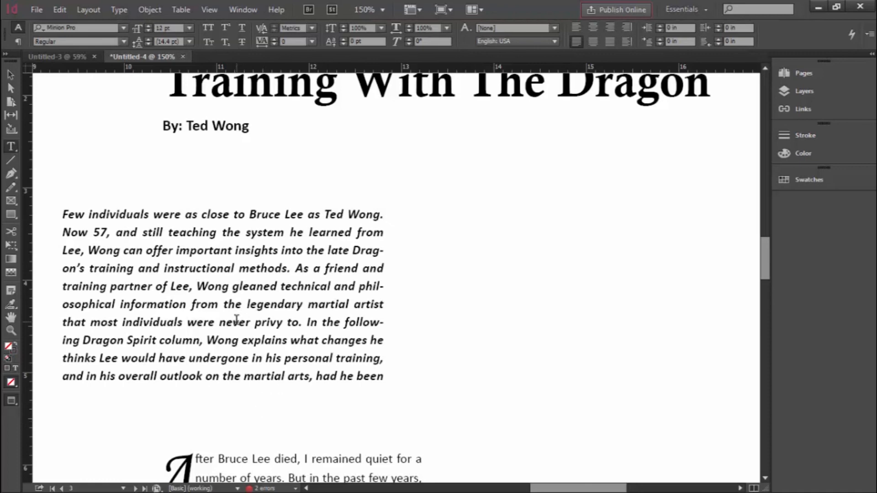
- Select all of the introduction text and reset its tracking to 0
{"action": "left_click", "coordinate": [255, 261]}
{"action": "double_click", "coordinate": [254, 265]}
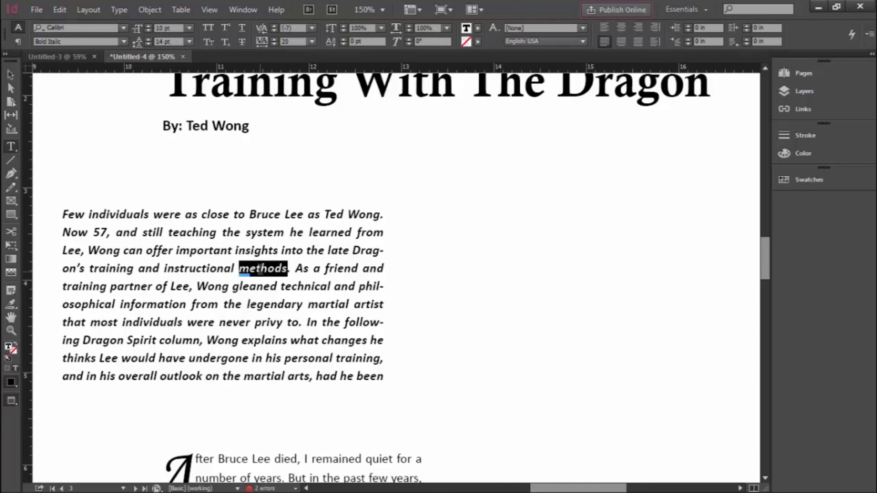
{"action": "double_click", "coordinate": [255, 265]}
{"action": "left_click", "coordinate": [274, 44]}
{"action": "left_click", "coordinate": [273, 44]}
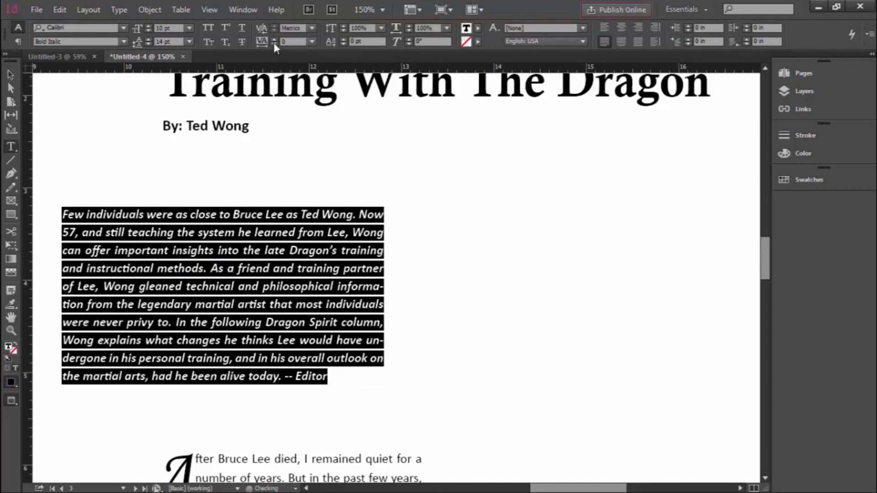
- Select all of the article's body text, from the drop cap through the second page, and tighten its tracking to -20
{"action": "scroll", "coordinate": [354, 256], "scroll_direction": "down", "scroll_amount": 5}
{"action": "left_click", "coordinate": [379, 326]}
{"action": "scroll", "coordinate": [324, 312], "scroll_direction": "down", "scroll_amount": 4}
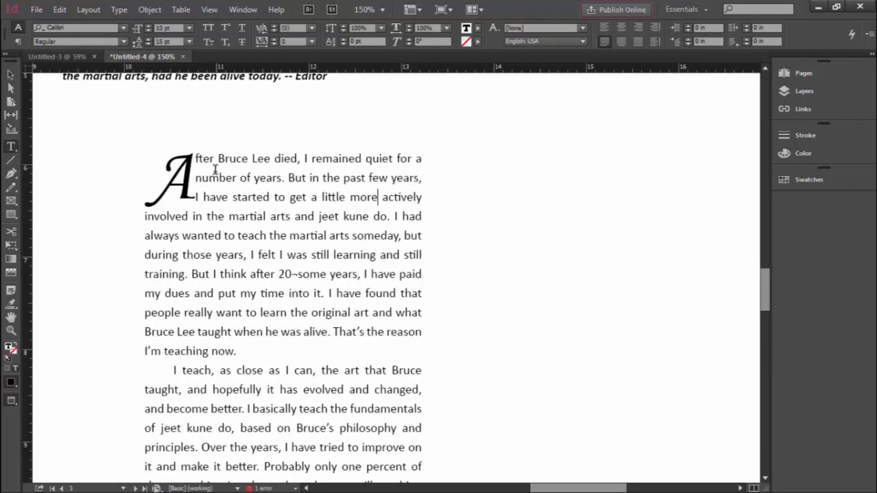
{"action": "triple_click", "coordinate": [306, 225]}
{"action": "double_click", "coordinate": [306, 225]}
{"action": "left_click", "coordinate": [306, 225]}
{"action": "double_click", "coordinate": [307, 219]}
{"action": "triple_click", "coordinate": [307, 219]}
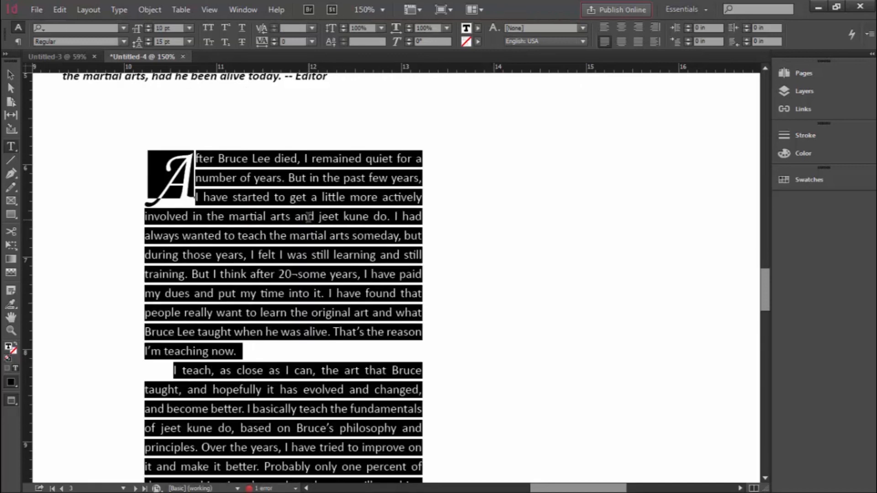
{"action": "scroll", "coordinate": [307, 206], "scroll_direction": "down", "scroll_amount": 1}
{"action": "scroll", "coordinate": [307, 207], "scroll_direction": "down", "scroll_amount": 2}
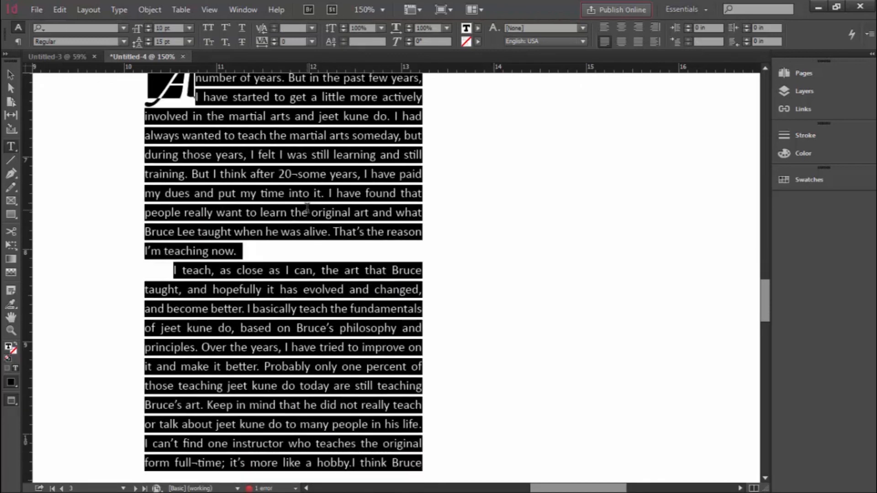
{"action": "key", "text": "ctrl+minus"}
{"action": "key", "text": "ctrl+minus"}
{"action": "key", "text": "ctrl+minus"}
{"action": "key", "text": "ctrl+minus"}
{"action": "key", "text": "ctrl+minus"}
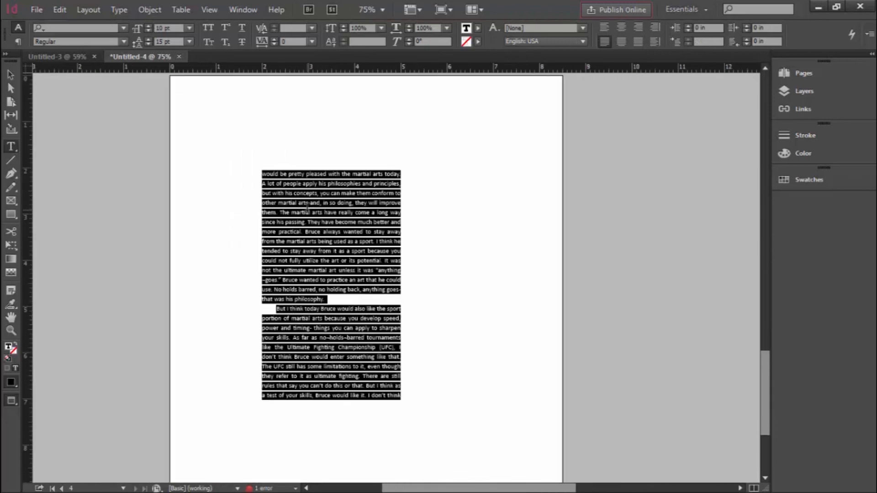
{"action": "key", "text": "ctrl+minus"}
{"action": "key", "text": "ctrl+equal"}
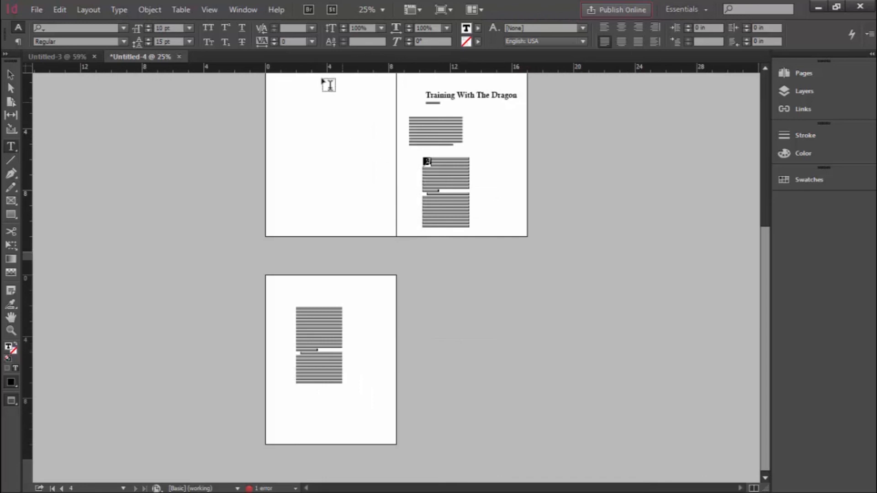
{"action": "left_click", "coordinate": [273, 44]}
{"action": "left_click", "coordinate": [273, 44]}
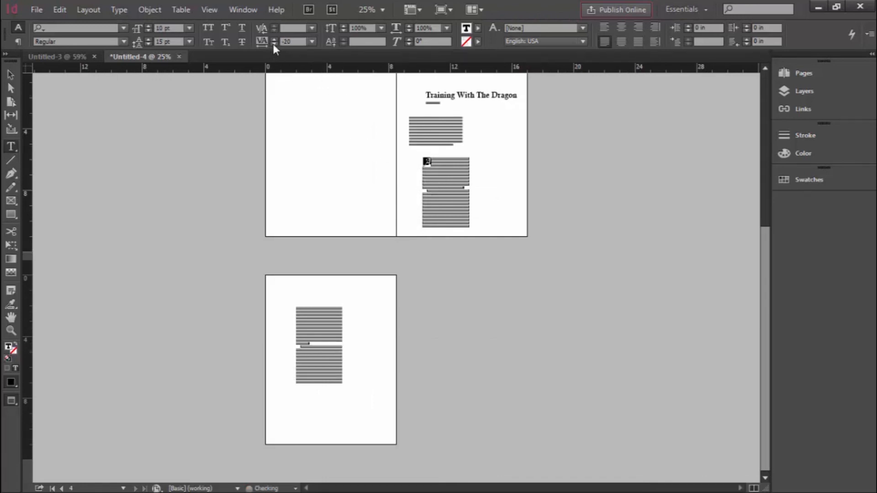
- Tighten the selected body text's tracking in repeated steps to -160 and beyond
{"action": "left_click", "coordinate": [273, 43]}
{"action": "left_click", "coordinate": [274, 43]}
{"action": "left_click", "coordinate": [273, 44]}
{"action": "left_click", "coordinate": [274, 44]}
{"action": "left_click", "coordinate": [274, 44]}
{"action": "left_click", "coordinate": [273, 44]}
{"action": "left_click", "coordinate": [273, 44]}
{"action": "left_click", "coordinate": [273, 44]}
{"action": "left_click", "coordinate": [273, 43]}
{"action": "left_click", "coordinate": [274, 44]}
{"action": "left_click", "coordinate": [273, 44]}
{"action": "left_click", "coordinate": [274, 44]}
{"action": "left_click", "coordinate": [274, 44]}
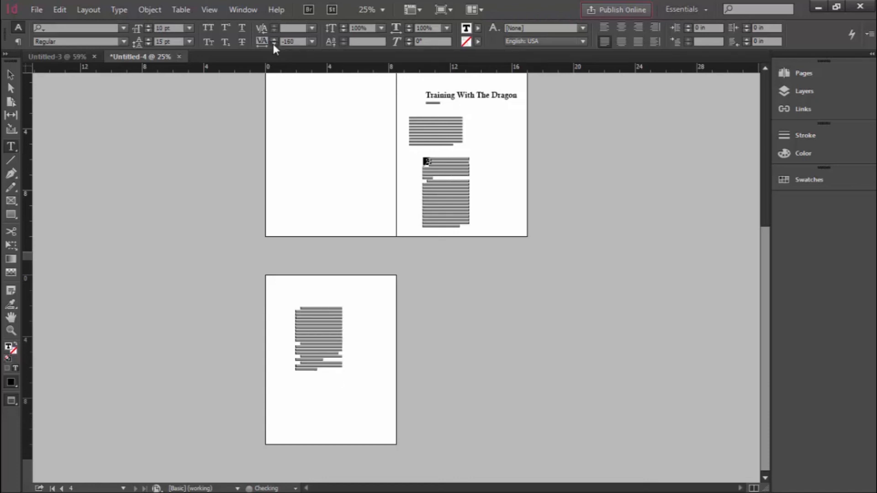
{"action": "left_click", "coordinate": [273, 44]}
{"action": "left_click", "coordinate": [274, 44]}
- Loosen the body text's tracking step by step back to 0
{"action": "left_click", "coordinate": [274, 39]}
{"action": "left_click", "coordinate": [273, 40]}
{"action": "left_click", "coordinate": [274, 40]}
{"action": "left_click", "coordinate": [273, 39]}
{"action": "left_click", "coordinate": [273, 39]}
{"action": "left_click", "coordinate": [274, 40]}
{"action": "left_click", "coordinate": [273, 39]}
{"action": "left_click", "coordinate": [274, 39]}
{"action": "left_click", "coordinate": [274, 40]}
{"action": "left_click", "coordinate": [274, 39]}
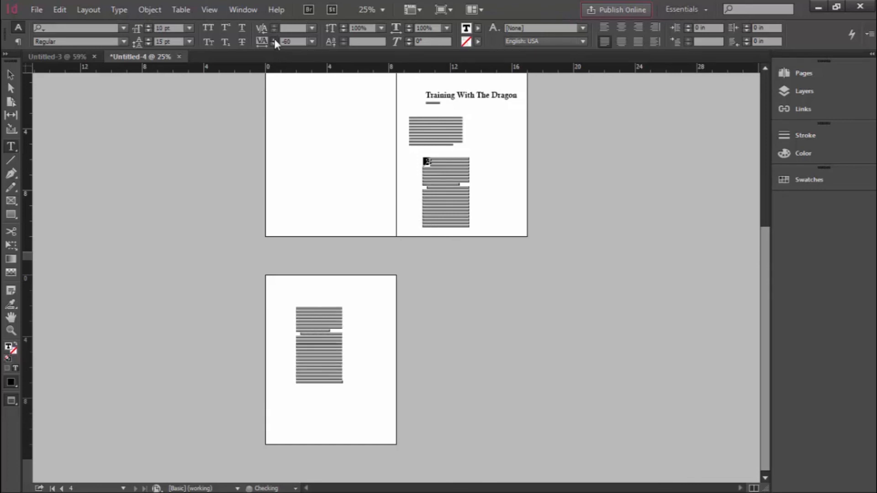
{"action": "left_click", "coordinate": [274, 39]}
{"action": "left_click", "coordinate": [274, 40]}
{"action": "left_click", "coordinate": [274, 39]}
{"action": "left_click", "coordinate": [274, 39]}
{"action": "left_click", "coordinate": [274, 39]}
{"action": "left_click", "coordinate": [273, 39]}
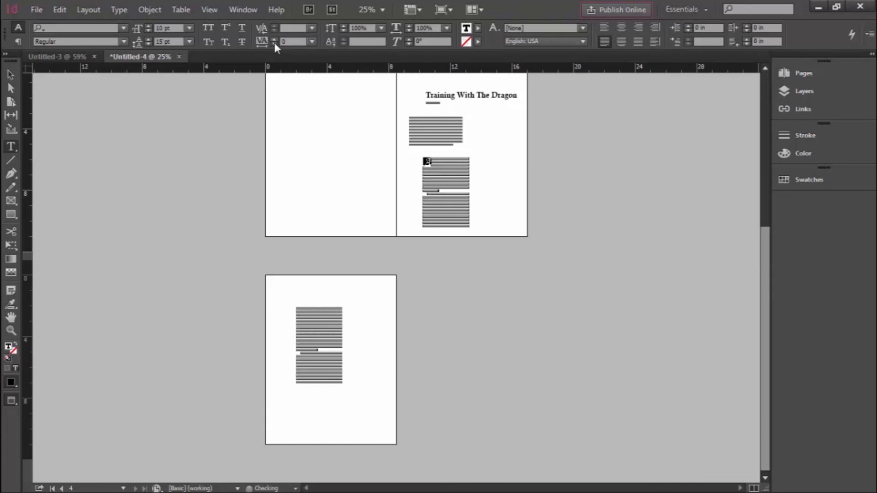
- Set the tracking of the selected body text to -20 and examine its word spacing up close
{"action": "left_click", "coordinate": [274, 42]}
{"action": "left_click", "coordinate": [274, 42]}
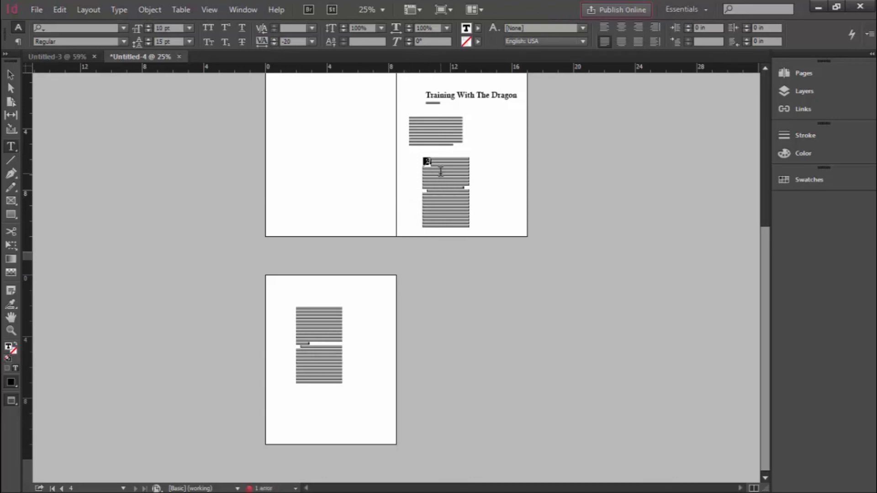
{"action": "key", "text": "ctrl+equal"}
{"action": "key", "text": "ctrl+equal"}
{"action": "key", "text": "ctrl+equal"}
{"action": "key", "text": "ctrl+equal"}
{"action": "key", "text": "ctrl+equal"}
{"action": "key", "text": "ctrl+minus"}
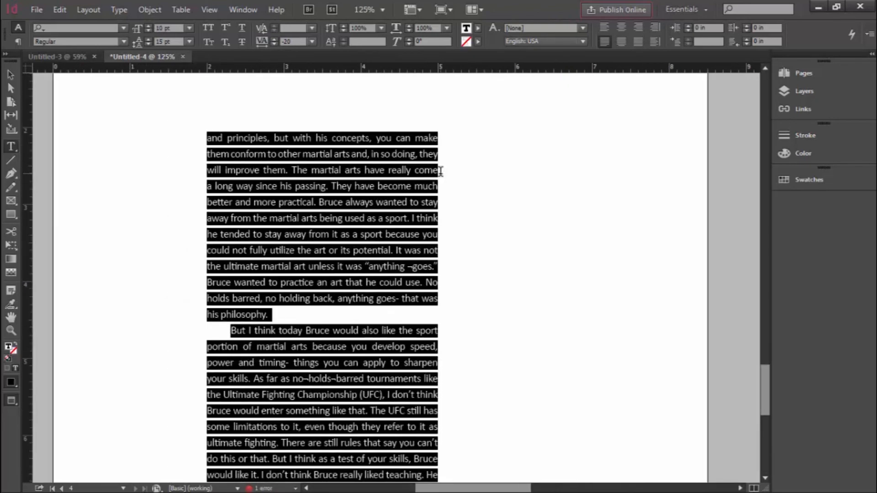
- Reselect all of the body text, set its tracking to -10, and deselect it
{"action": "left_click", "coordinate": [358, 234]}
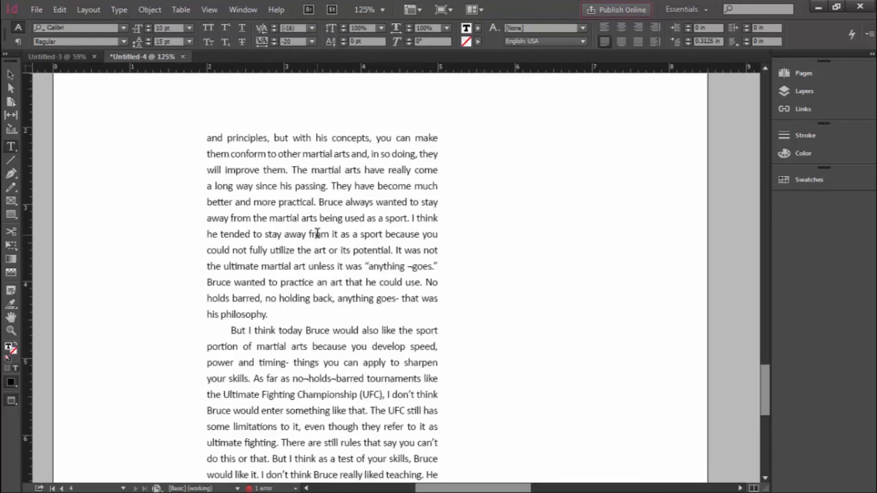
{"action": "key", "text": "ctrl+a"}
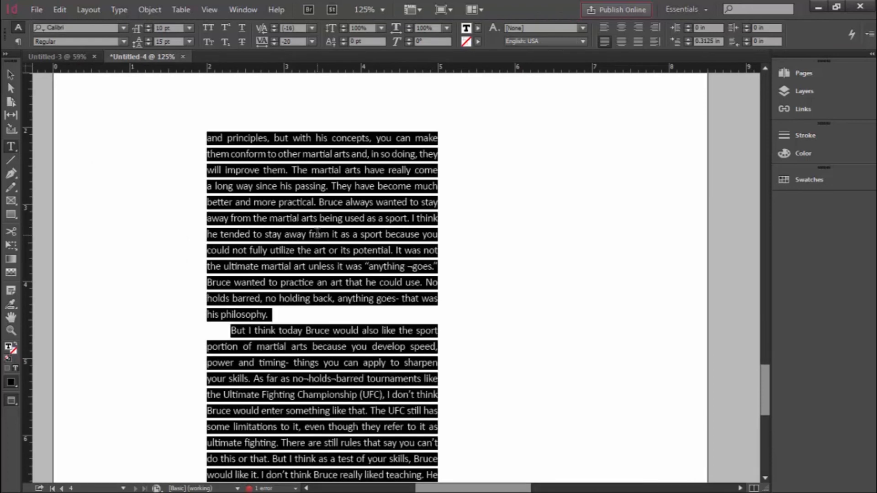
{"action": "left_click", "coordinate": [274, 39]}
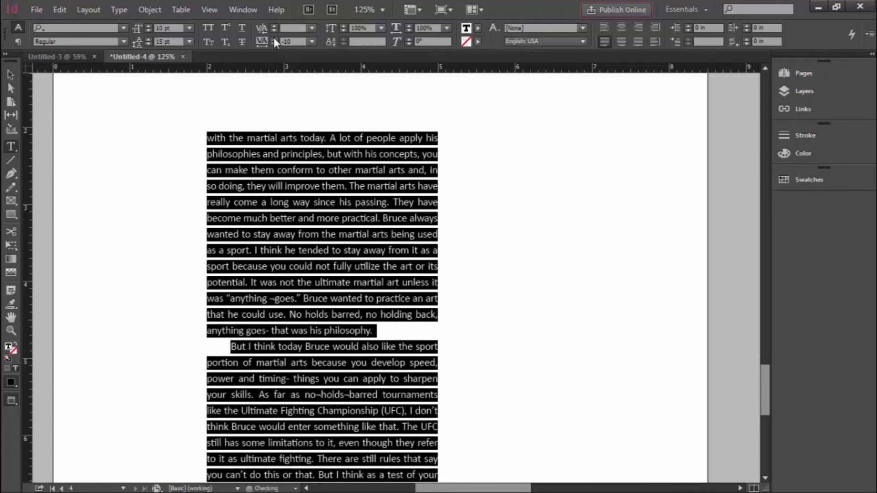
{"action": "left_click", "coordinate": [399, 339]}
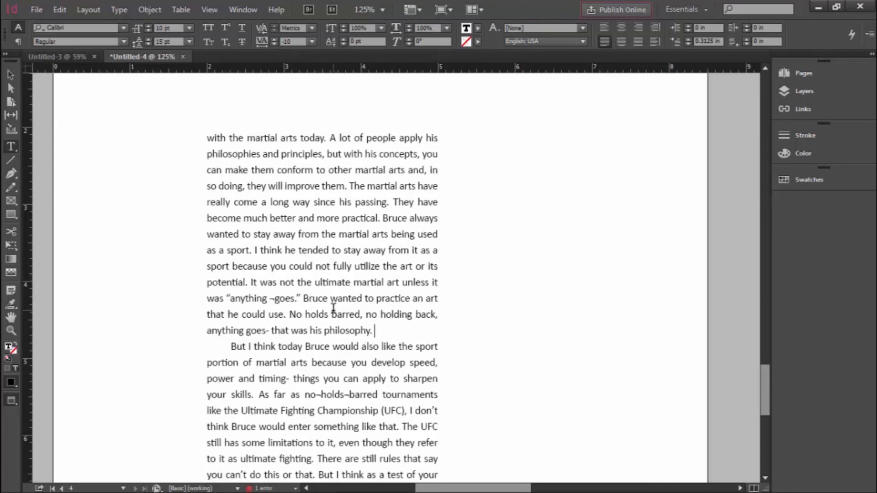
- Select only the initial T of the title "Training With The Dragon" and raise its vertical scale to 113%
{"action": "key", "text": "ctrl+minus"}
{"action": "key", "text": "ctrl+minus"}
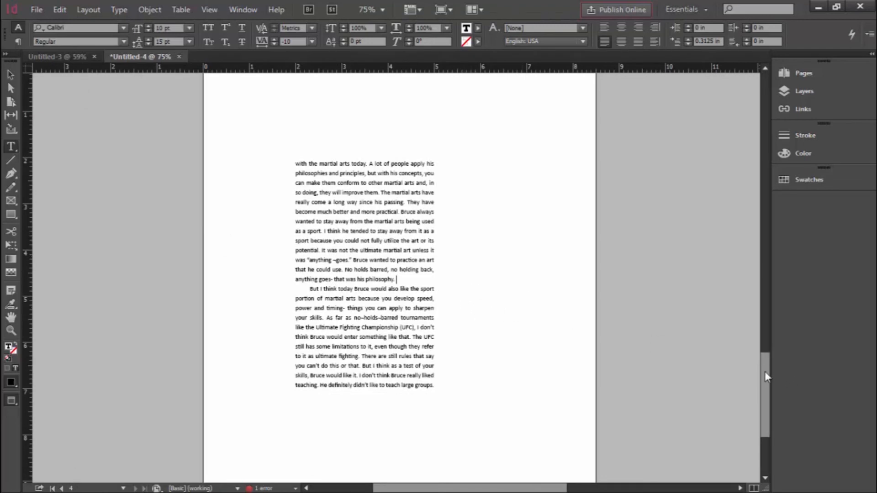
{"action": "scroll", "coordinate": [760, 324], "scroll_direction": "up", "scroll_amount": 2}
{"action": "left_click_drag", "start_coordinate": [761, 325], "coordinate": [760, 249]}
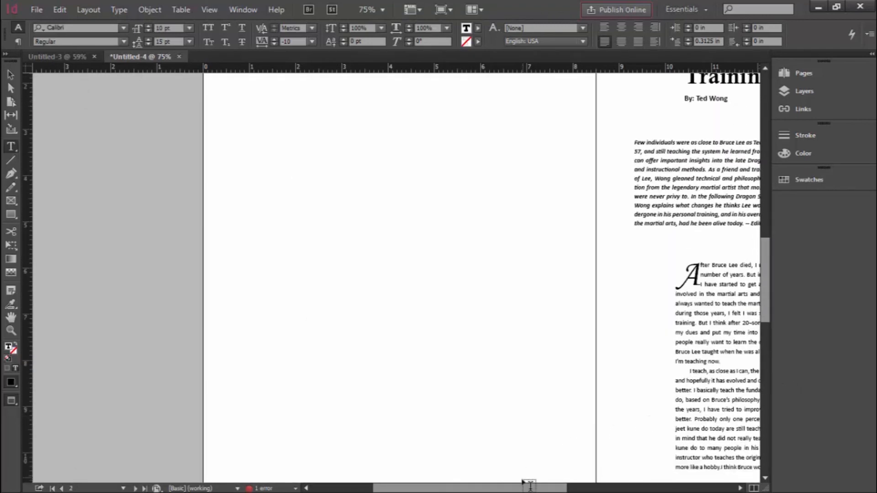
{"action": "left_click_drag", "start_coordinate": [522, 488], "coordinate": [610, 486]}
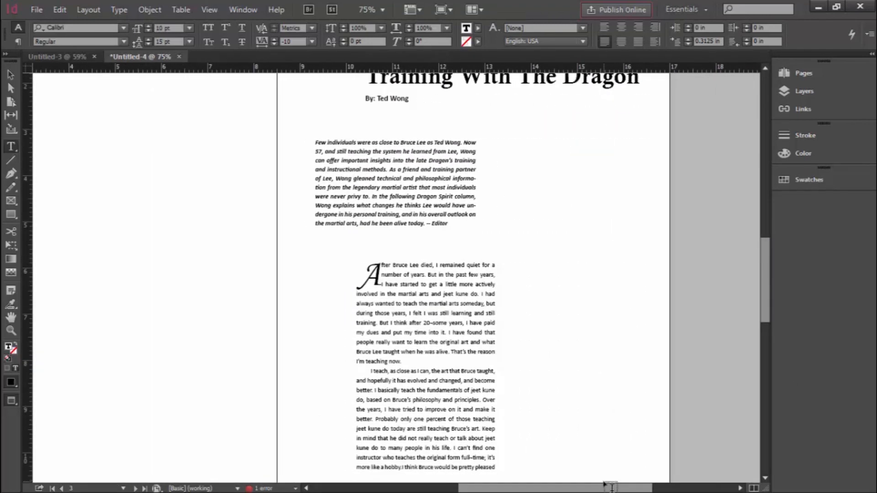
{"action": "key", "text": "ctrl+minus"}
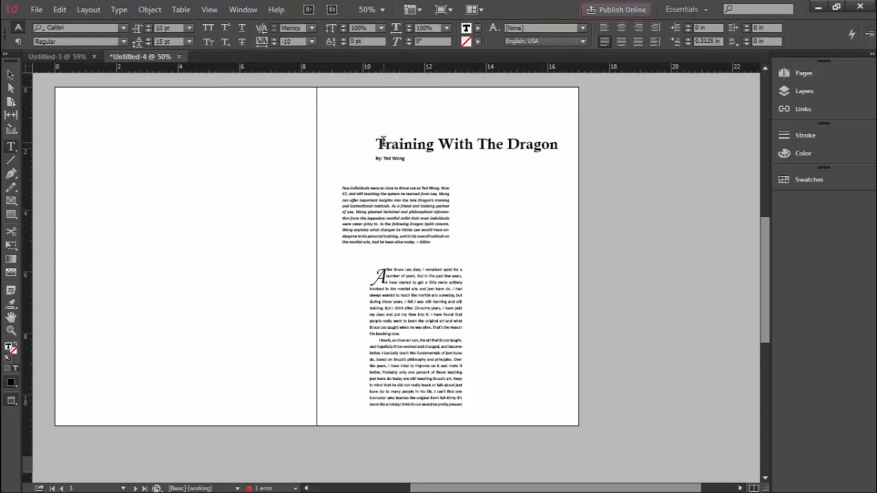
{"action": "left_click_drag", "start_coordinate": [387, 144], "coordinate": [375, 144]}
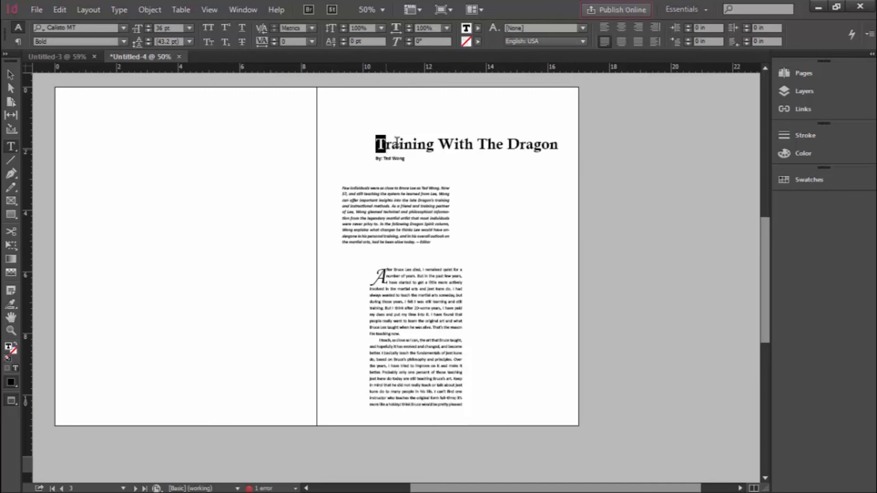
{"action": "left_click", "coordinate": [344, 26]}
{"action": "left_click", "coordinate": [343, 25]}
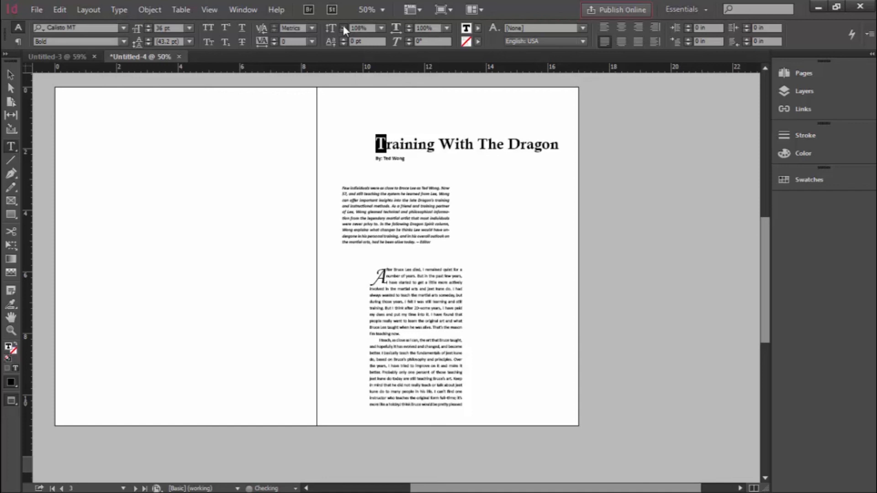
{"action": "left_click", "coordinate": [343, 25]}
- Widen the title's initial T to a horizontal scale of 136%
{"action": "key", "text": "ctrl+="}
{"action": "key", "text": "ctrl+="}
{"action": "key", "text": "ctrl+="}
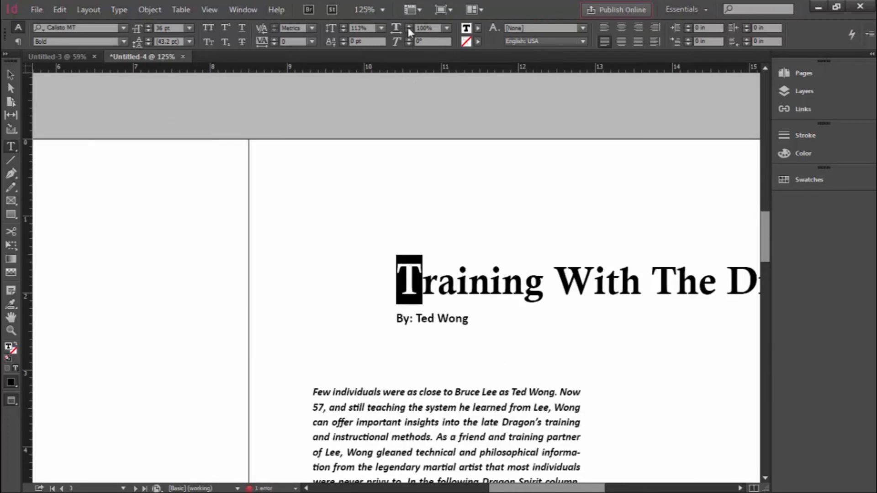
{"action": "left_click", "coordinate": [408, 26]}
{"action": "left_click", "coordinate": [408, 26]}
{"action": "left_click", "coordinate": [408, 26]}
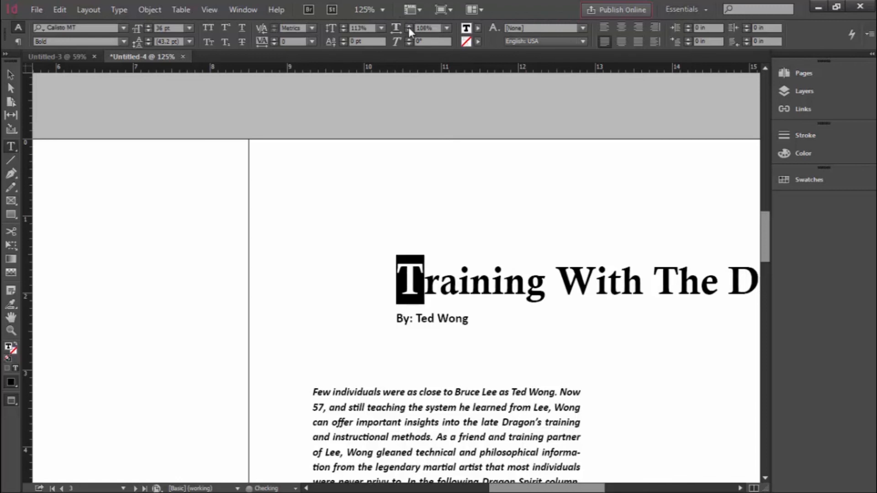
{"action": "left_click", "coordinate": [409, 26]}
{"action": "left_click", "coordinate": [409, 27]}
{"action": "left_click", "coordinate": [408, 26]}
{"action": "left_click", "coordinate": [408, 27]}
{"action": "left_click", "coordinate": [409, 27]}
{"action": "left_click", "coordinate": [409, 26]}
{"action": "left_click", "coordinate": [408, 27]}
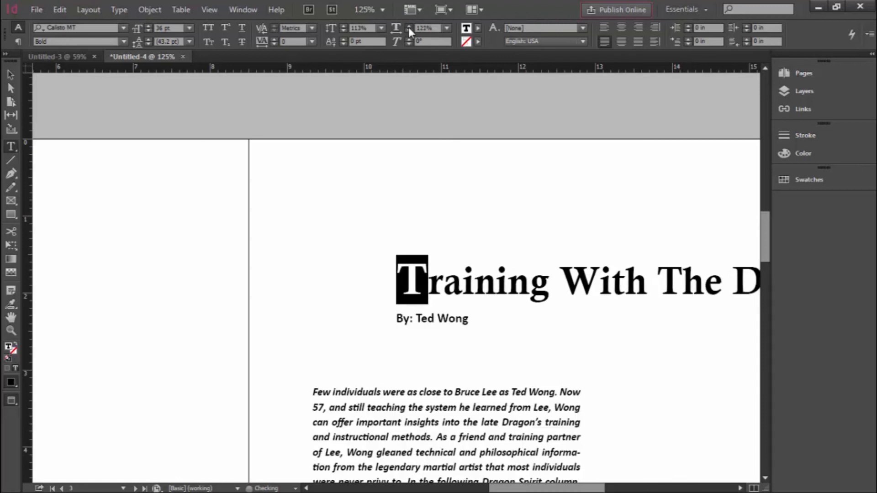
{"action": "left_click", "coordinate": [408, 26]}
{"action": "left_click", "coordinate": [408, 26]}
{"action": "left_click", "coordinate": [408, 27]}
{"action": "left_click", "coordinate": [409, 27]}
{"action": "left_click", "coordinate": [408, 26]}
{"action": "left_click", "coordinate": [408, 27]}
{"action": "left_click", "coordinate": [409, 27]}
{"action": "left_click", "coordinate": [408, 26]}
{"action": "left_click", "coordinate": [408, 27]}
{"action": "left_click", "coordinate": [408, 26]}
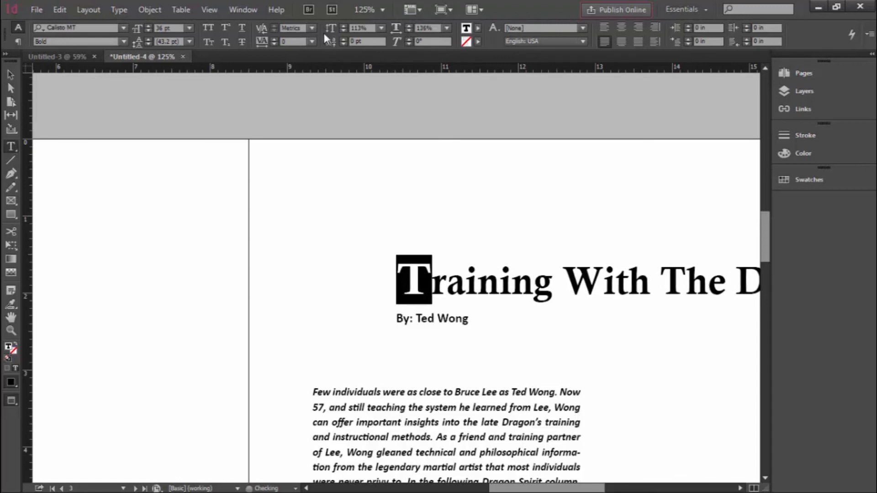
- Increase the vertical scale of the title's initial T to 126%
{"action": "left_click", "coordinate": [343, 26]}
{"action": "left_click", "coordinate": [343, 26]}
{"action": "left_click", "coordinate": [343, 26]}
{"action": "left_click", "coordinate": [342, 26]}
{"action": "left_click", "coordinate": [342, 26]}
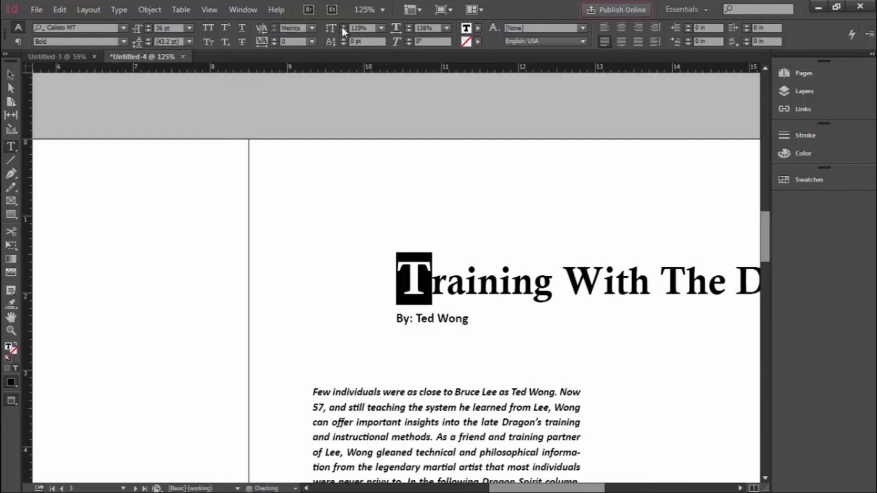
{"action": "left_click", "coordinate": [343, 26]}
{"action": "left_click", "coordinate": [343, 26]}
{"action": "left_click", "coordinate": [343, 26]}
{"action": "left_click", "coordinate": [343, 26]}
{"action": "left_click", "coordinate": [343, 26]}
- Try a 20° skew on the title's initial T, reset the skew to 0°, and deselect the letter
{"action": "left_click", "coordinate": [409, 40]}
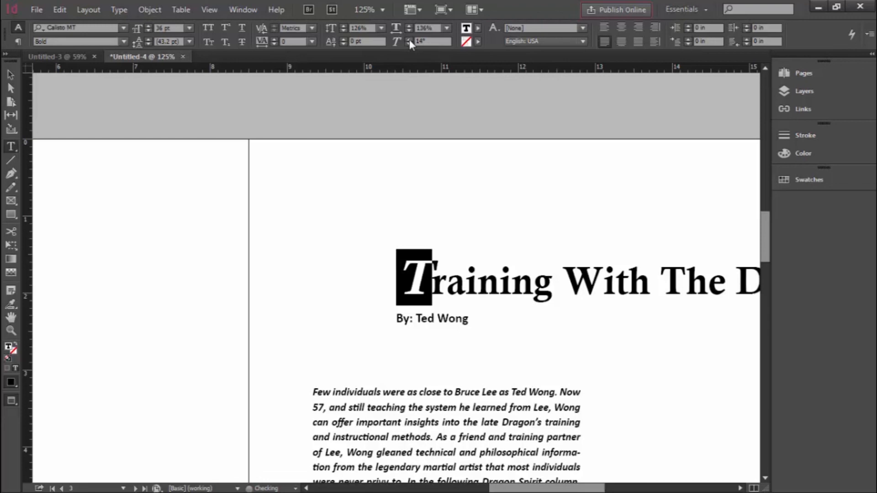
{"action": "left_click", "coordinate": [407, 42]}
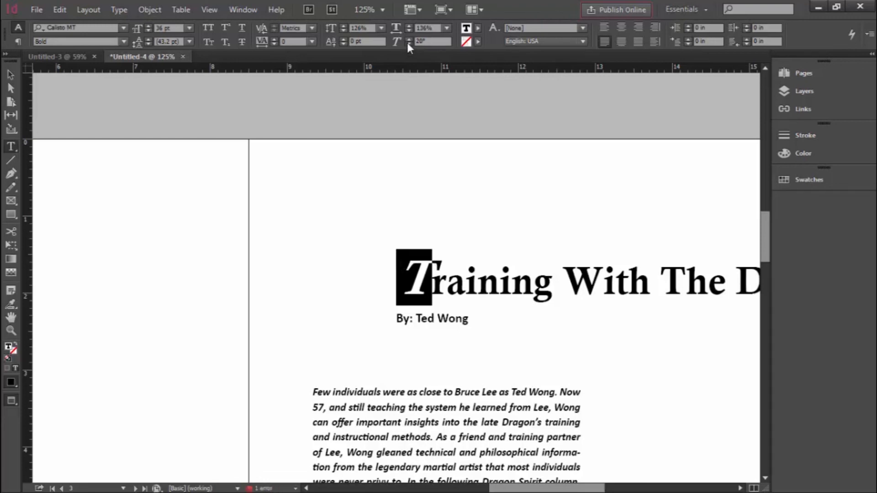
{"action": "left_click", "coordinate": [406, 43]}
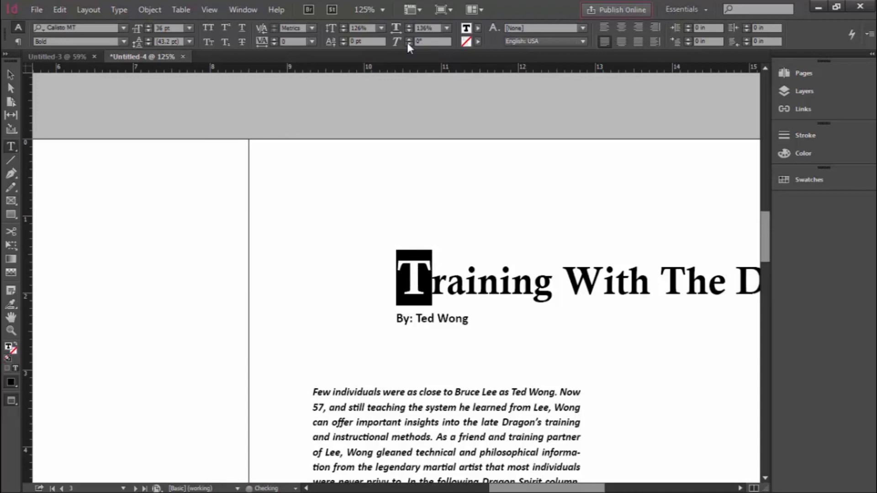
{"action": "left_click", "coordinate": [343, 288]}
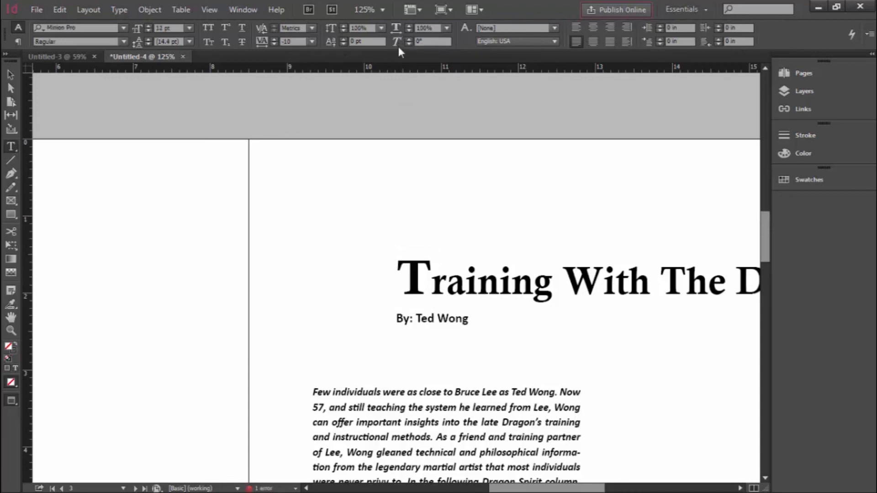